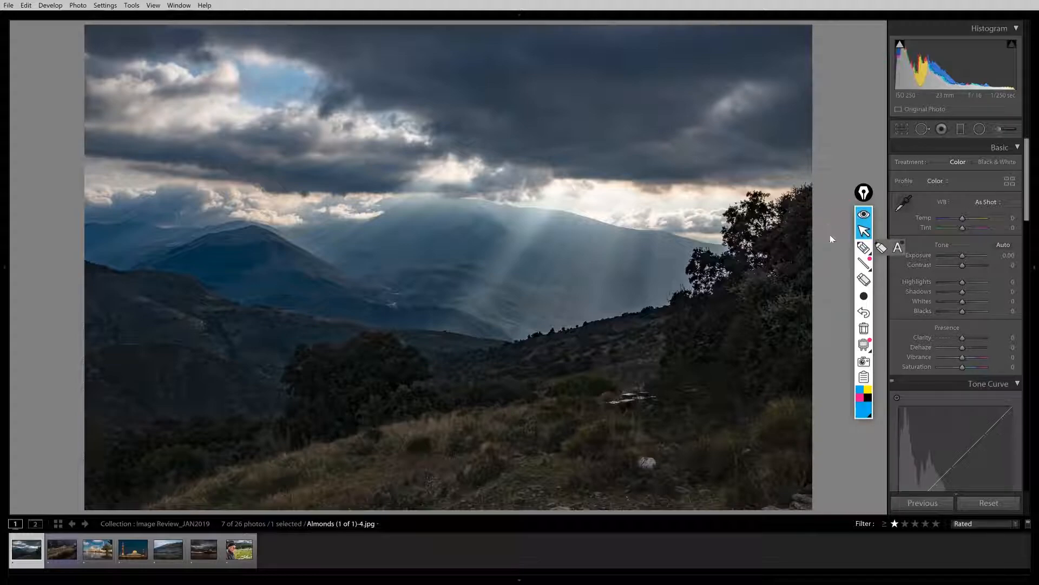
- Draw a blue freehand line across the photo along the dark hillside below the mountains, and clear it
left_click(864, 247)
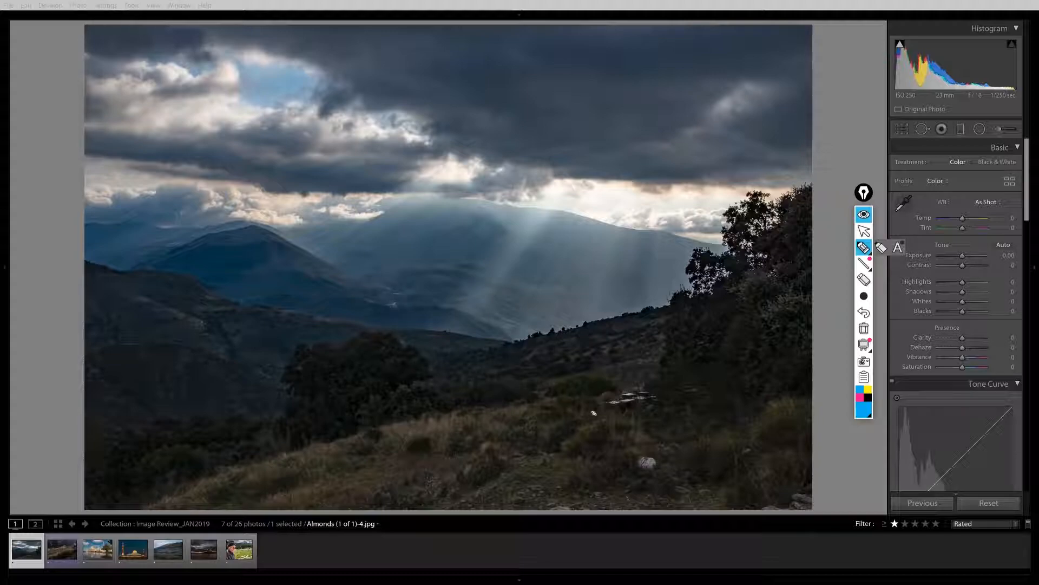
left_click_drag(65, 327, 849, 374)
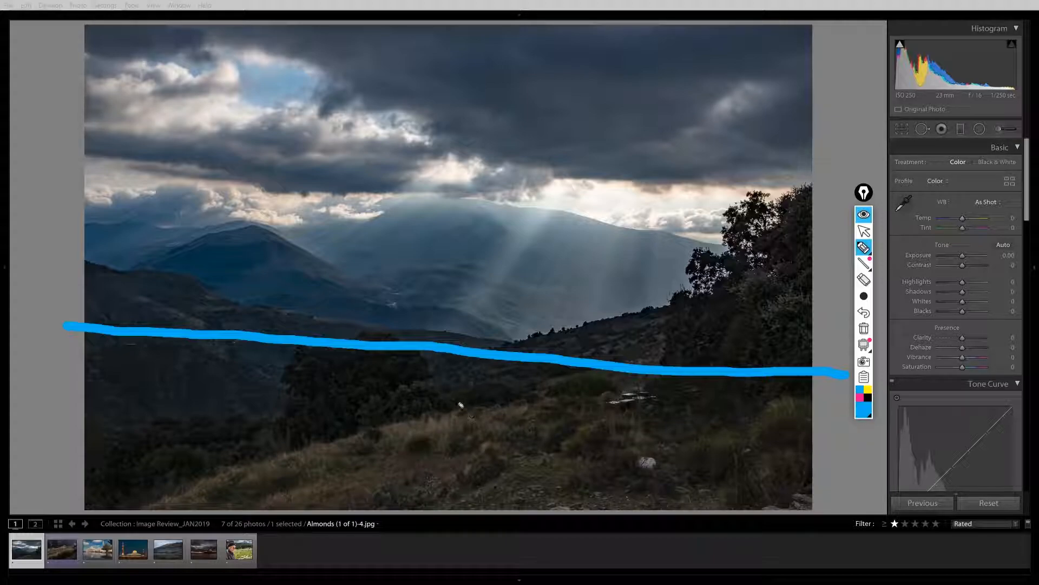
left_click(864, 329)
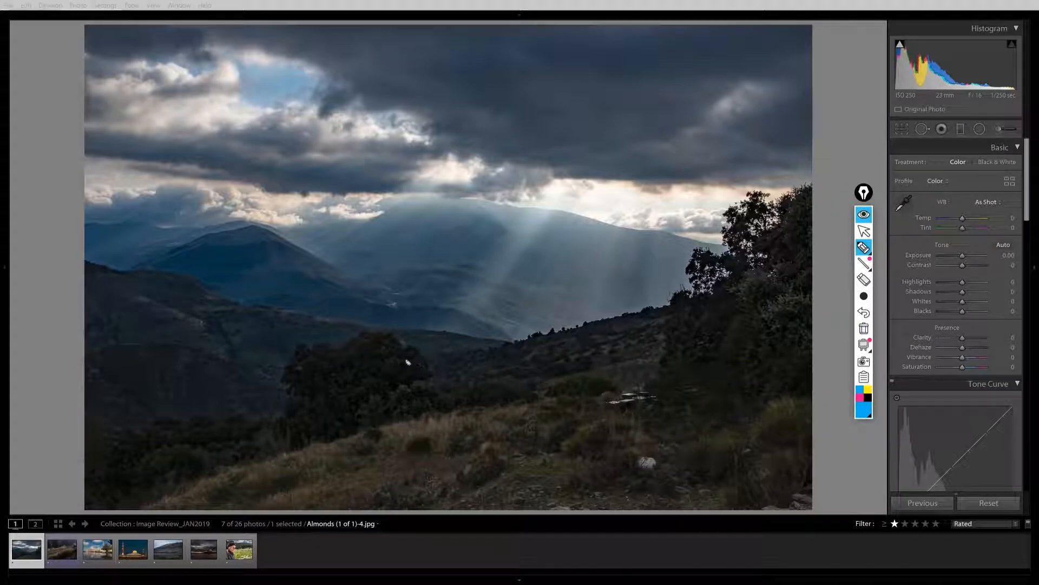
- Circle two spots on the valley's lower edge, draw a box around the light rays, and erase these annotations
mouse_move(445, 342)
left_mouse_down()
mouse_move(464, 331)
mouse_move(437, 330)
mouse_move(449, 345)
left_mouse_up()
left_click(635, 323)
mouse_move(642, 323)
left_mouse_down()
mouse_move(624, 307)
mouse_move(641, 321)
left_mouse_up()
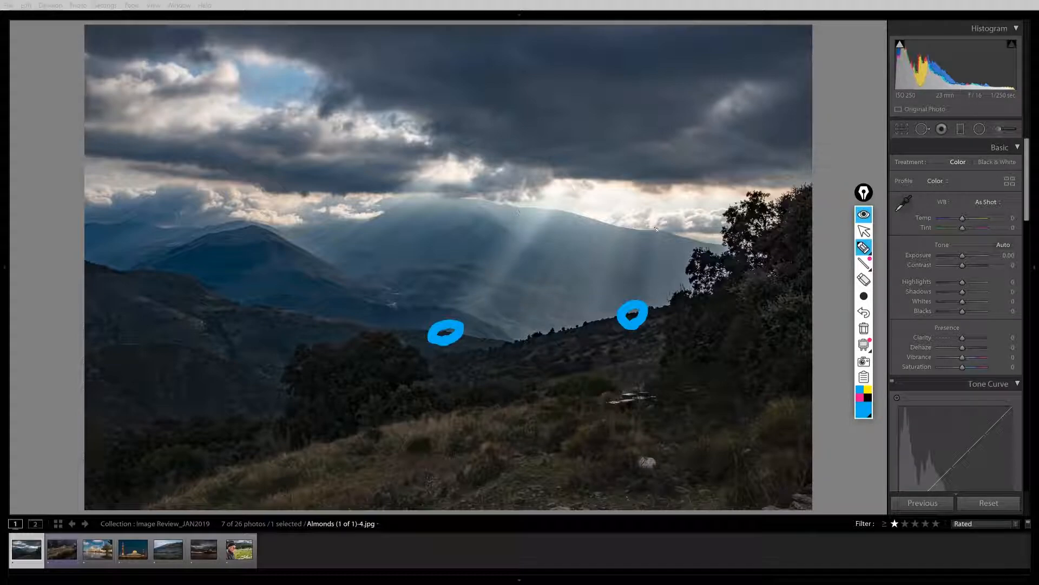
mouse_move(436, 98)
left_mouse_down()
mouse_move(643, 121)
mouse_move(652, 382)
mouse_move(394, 384)
mouse_move(415, 98)
left_mouse_up()
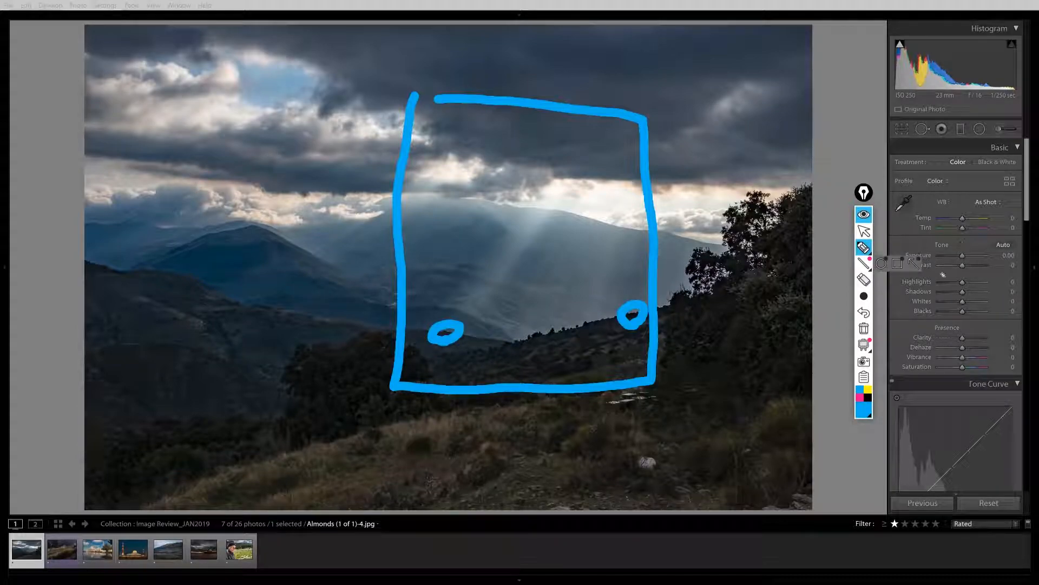
left_click(864, 281)
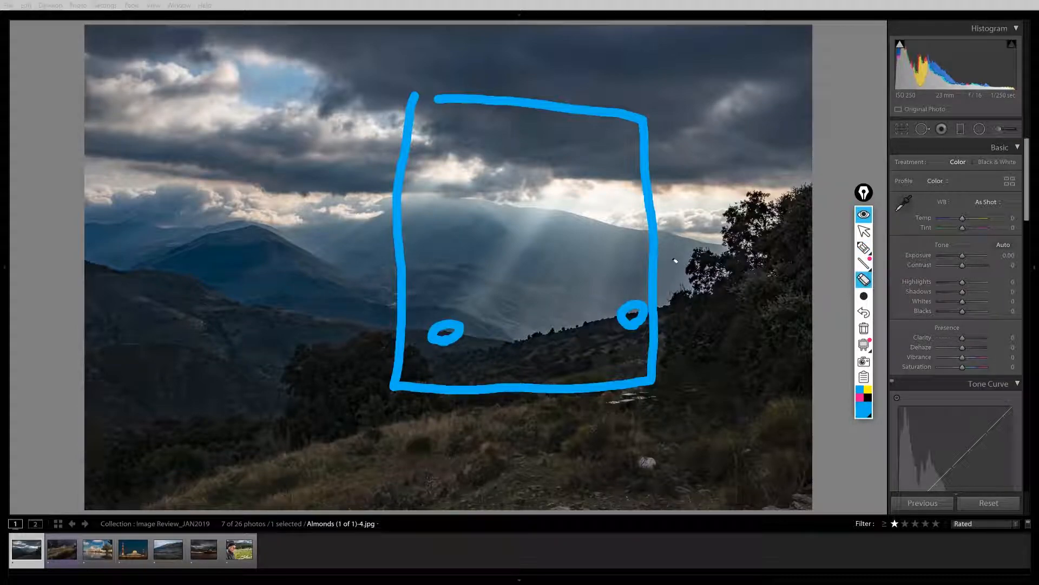
left_click(654, 260)
left_click(633, 315)
left_click(449, 340)
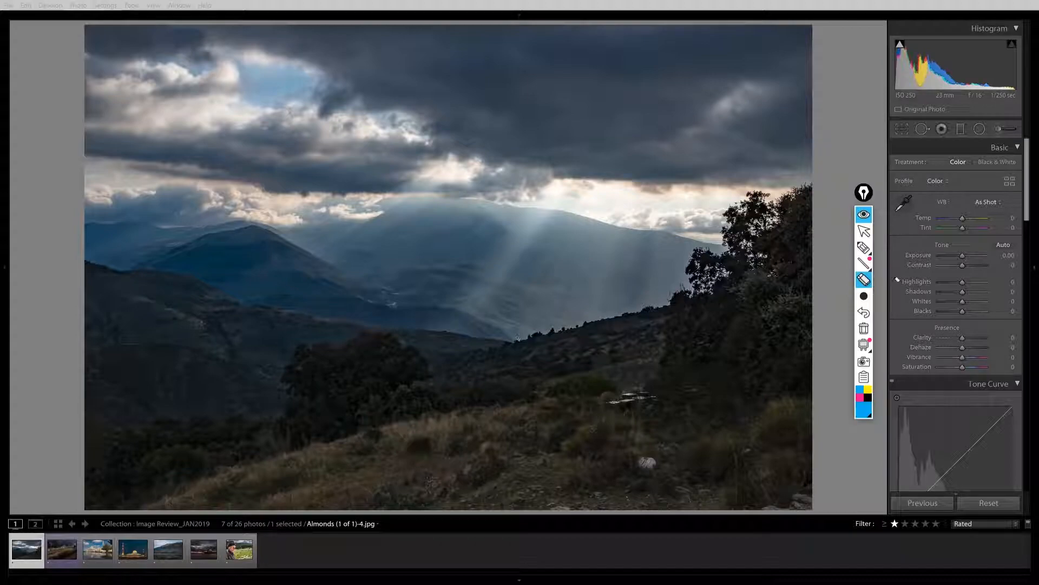
- Outline a wide panoramic band around the mountains and lower clouds, erase it, and collapse the annotation toolbar
left_click(865, 248)
mouse_move(71, 331)
left_mouse_down()
mouse_move(597, 327)
mouse_move(855, 311)
left_mouse_up()
mouse_move(856, 187)
left_mouse_down()
mouse_move(766, 104)
mouse_move(6, 132)
mouse_move(41, 342)
mouse_move(127, 355)
left_mouse_up()
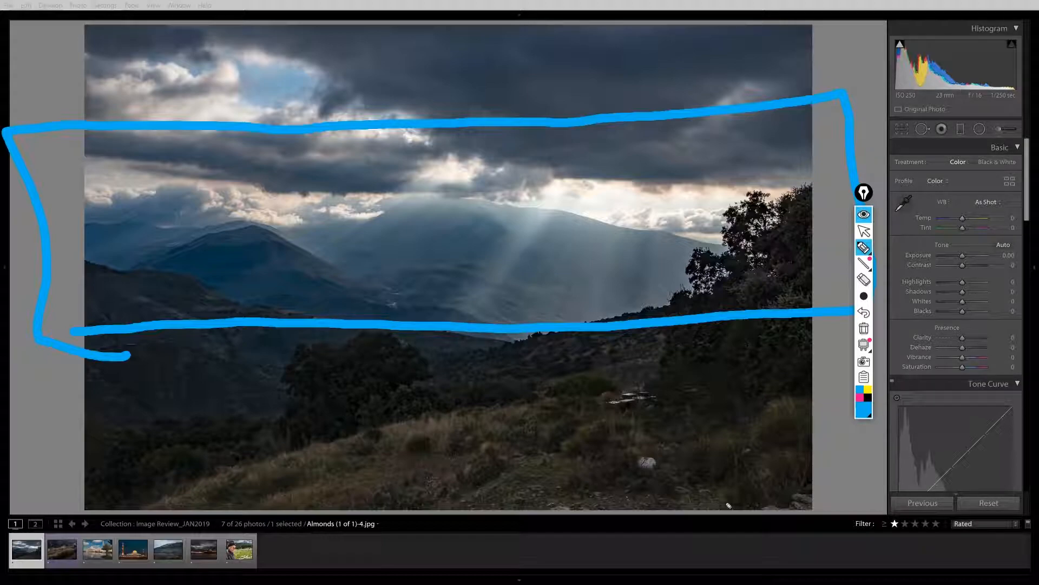
left_click(864, 279)
left_click(790, 313)
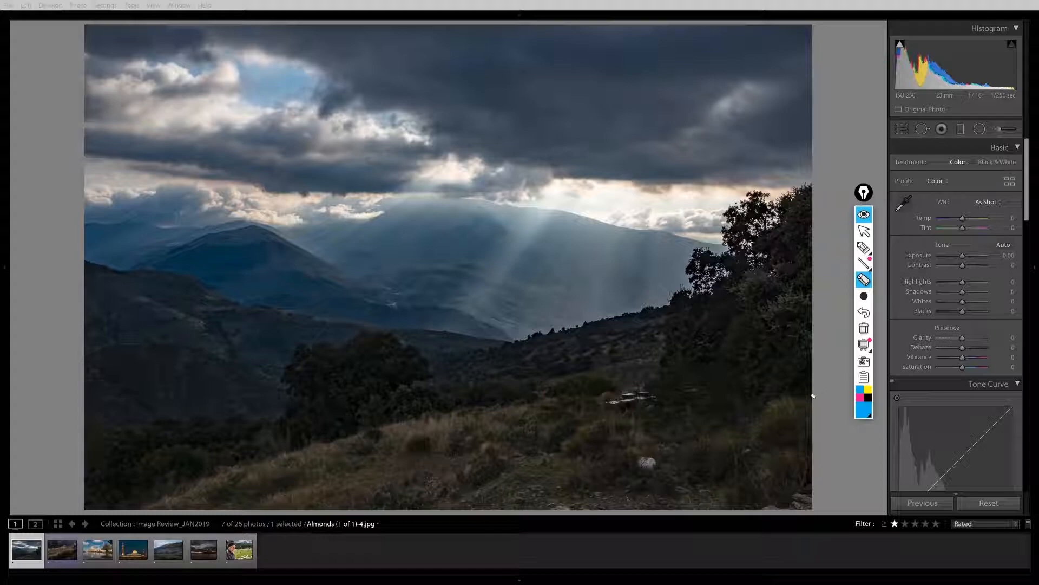
left_click(865, 192)
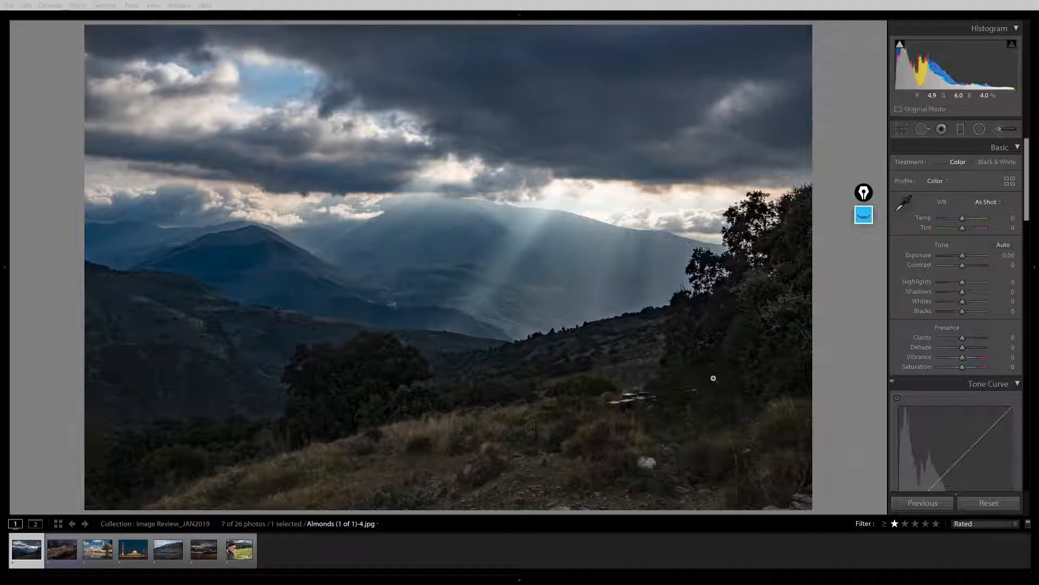
- Brighten and warm the photo by setting Exposure to +0.98 and Temp to +26
left_click_drag(962, 255, 966, 255)
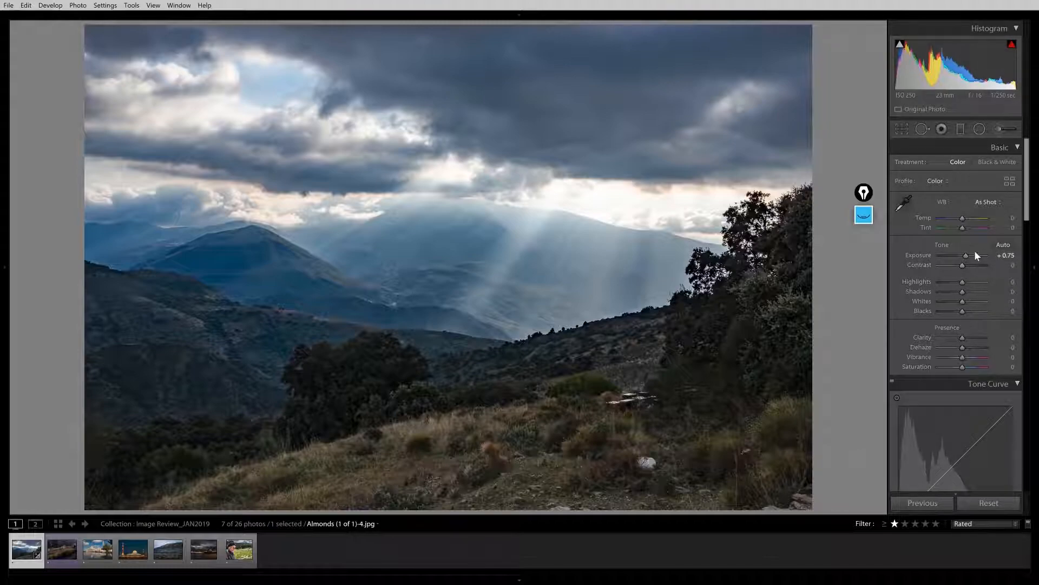
left_click_drag(966, 256, 969, 259)
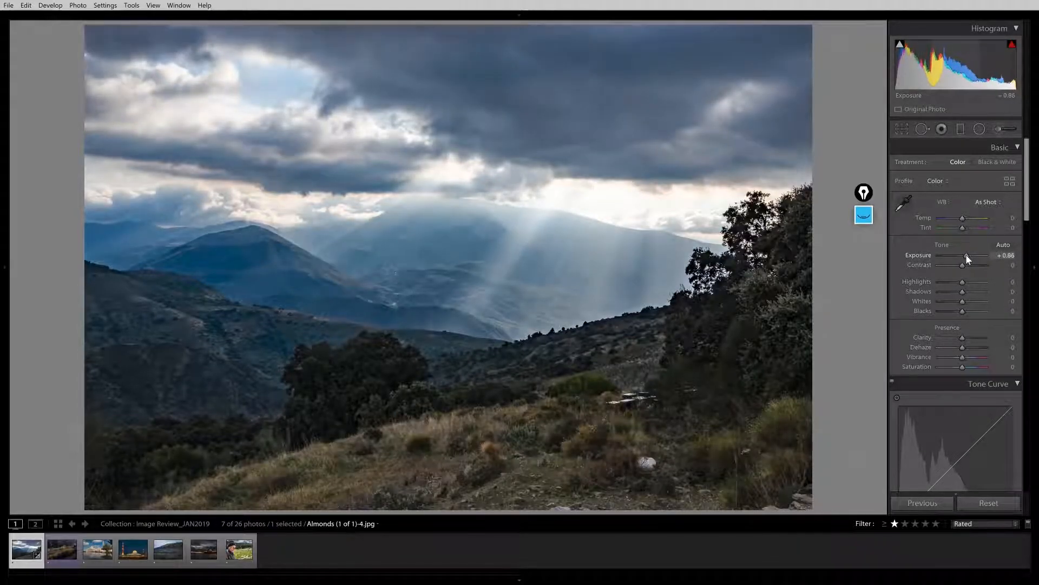
left_click_drag(966, 254, 968, 255)
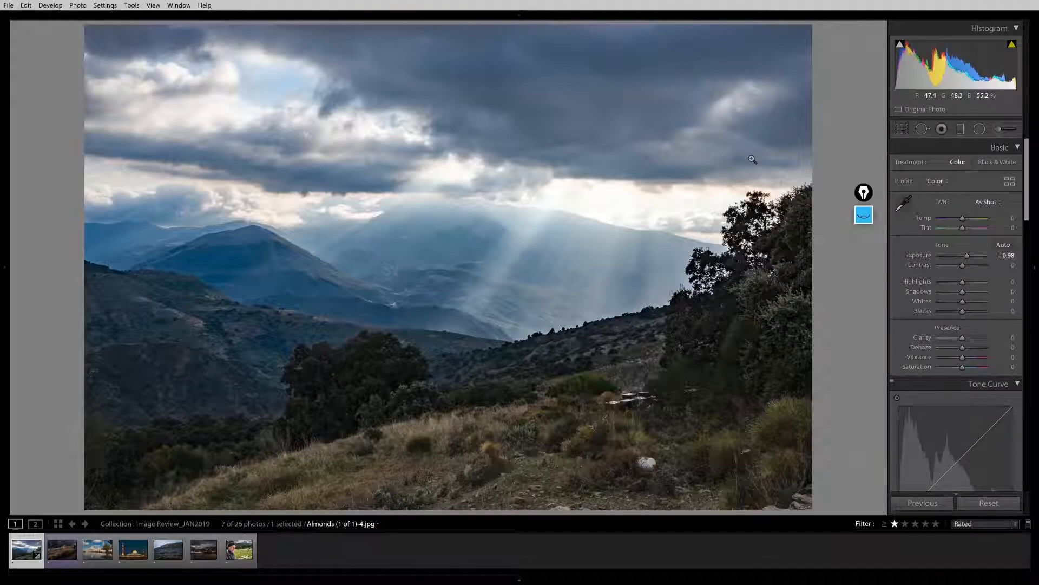
left_click_drag(962, 218, 968, 218)
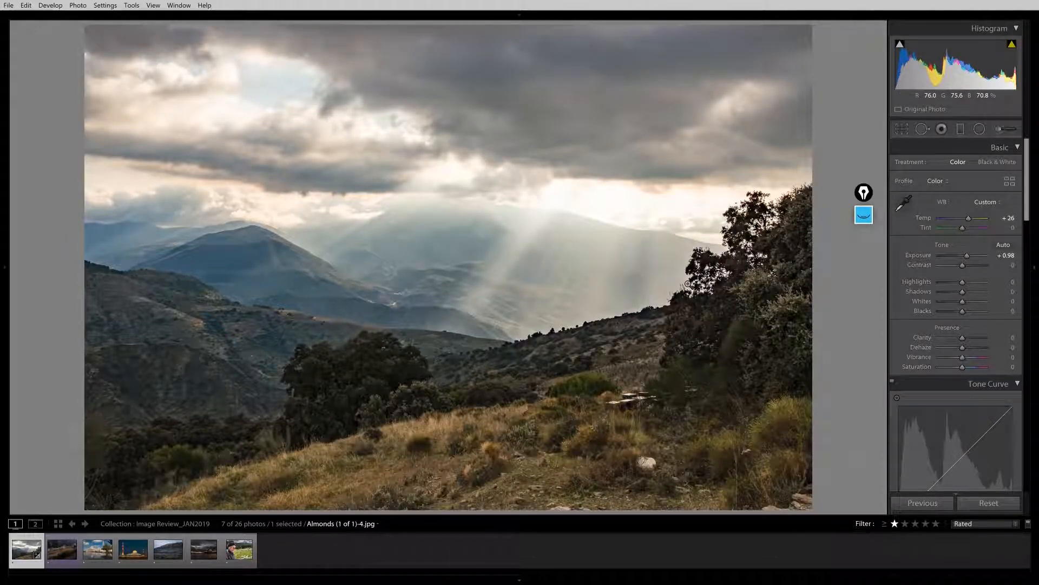
- Zoom in on the distant mountains and compare the photo before and after the edits side by side
left_click(382, 263)
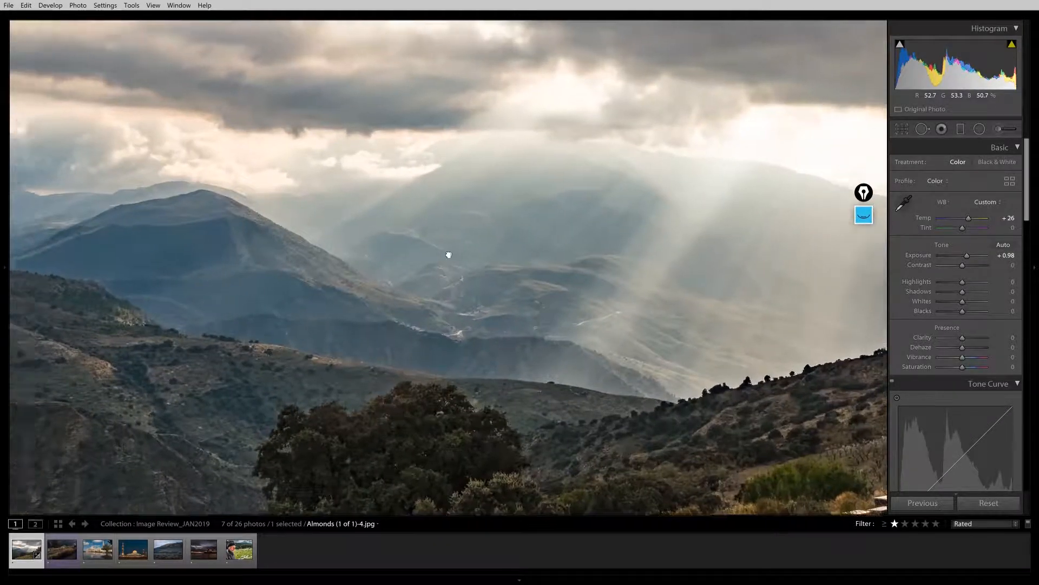
left_click_drag(428, 257, 576, 251)
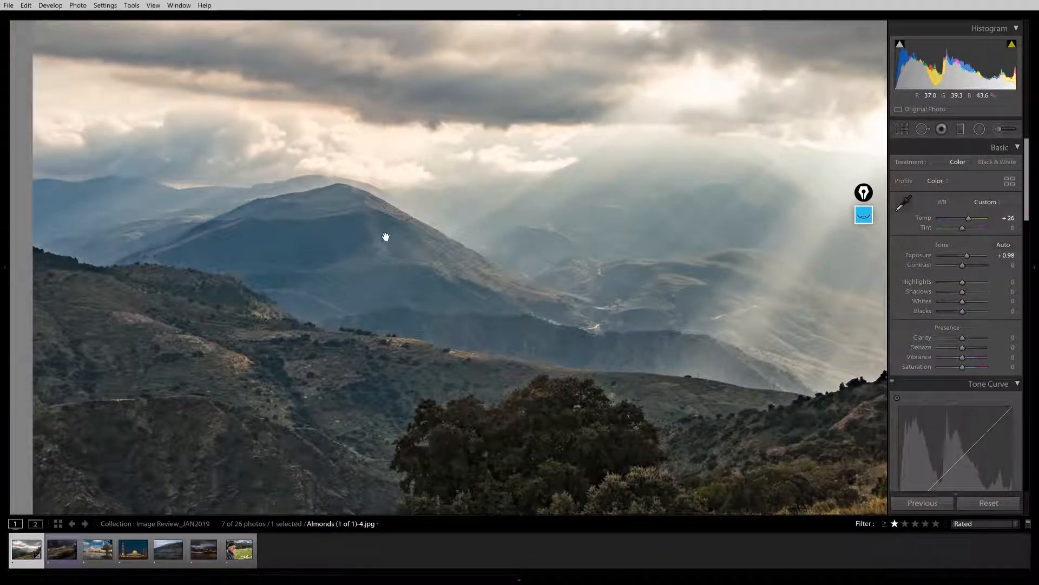
key("y")
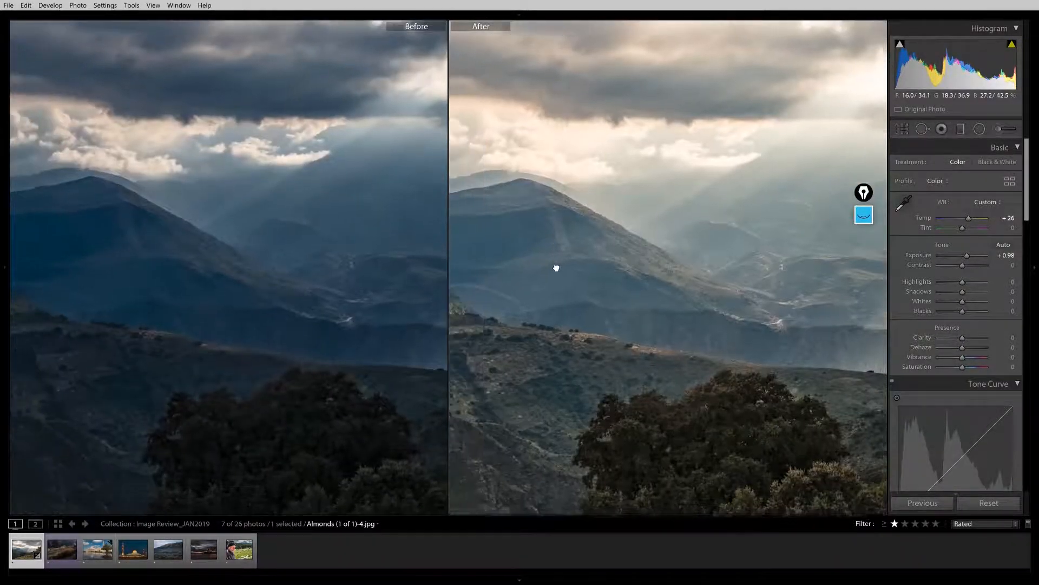
left_click_drag(555, 268, 615, 292)
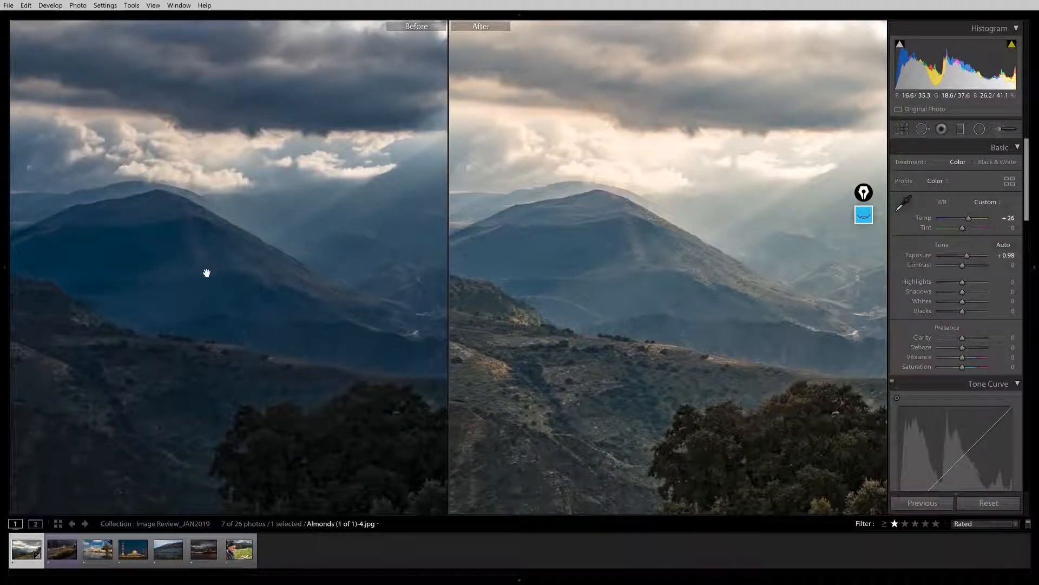
left_click(667, 302)
key("y")
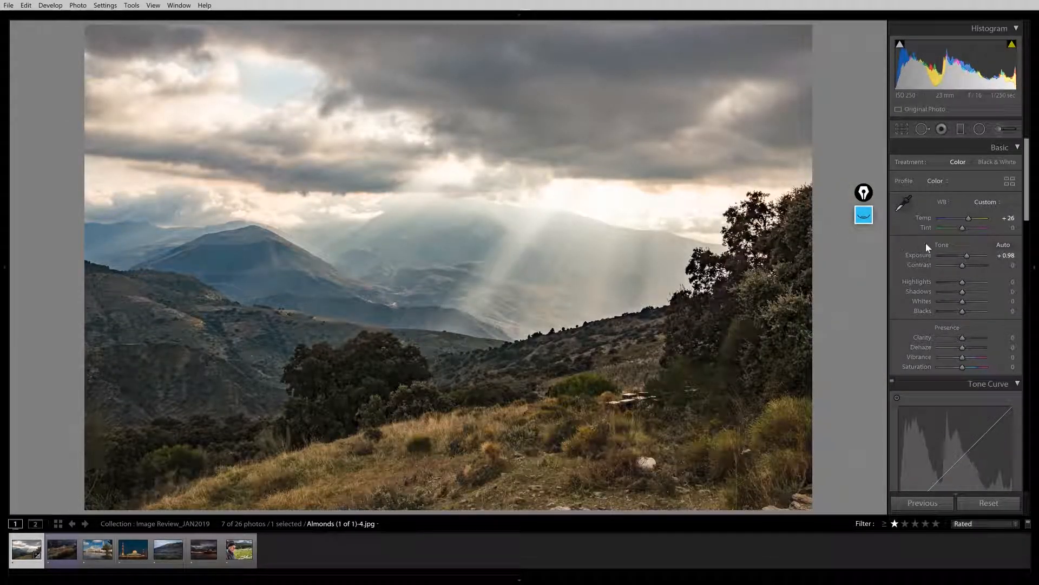
- Set the photo's Tint to +3, Highlights to -49, Whites to -17, Blacks to -8 and Dehaze to +10
left_click_drag(960, 225, 962, 226)
left_click_drag(963, 283, 952, 283)
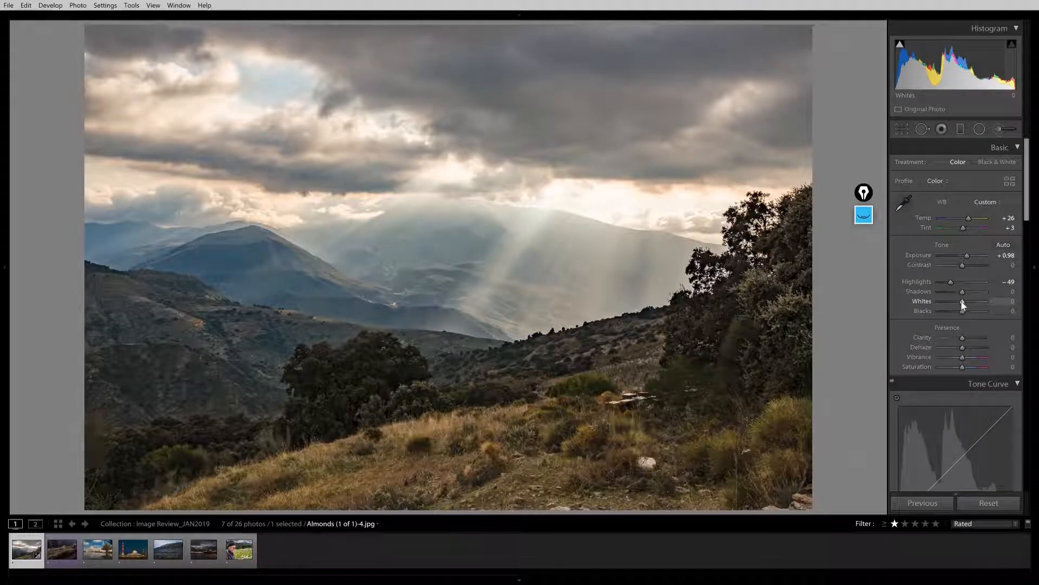
left_click_drag(962, 302, 958, 302)
left_click_drag(965, 310, 959, 310)
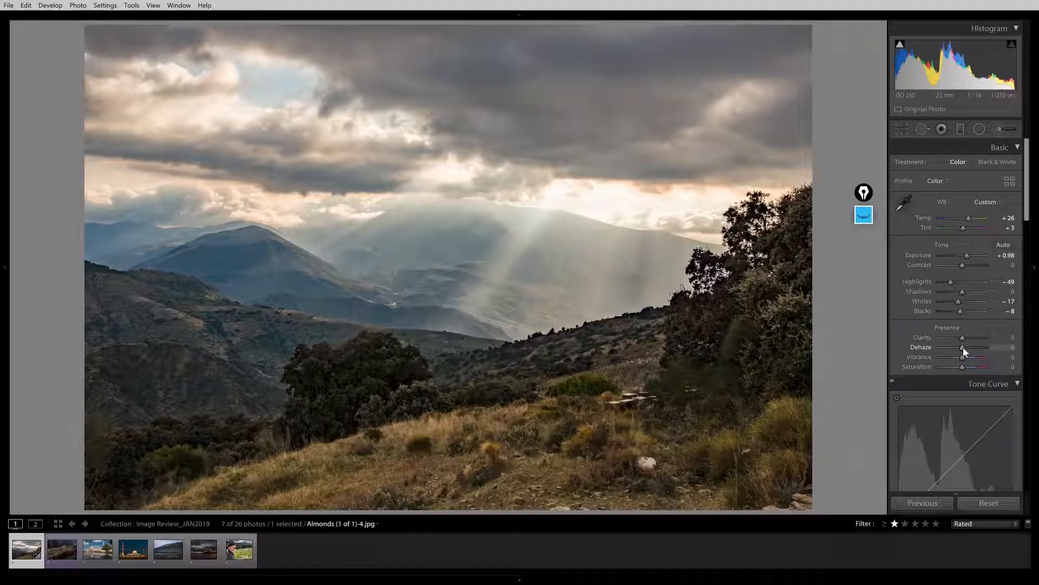
left_click_drag(963, 347, 966, 347)
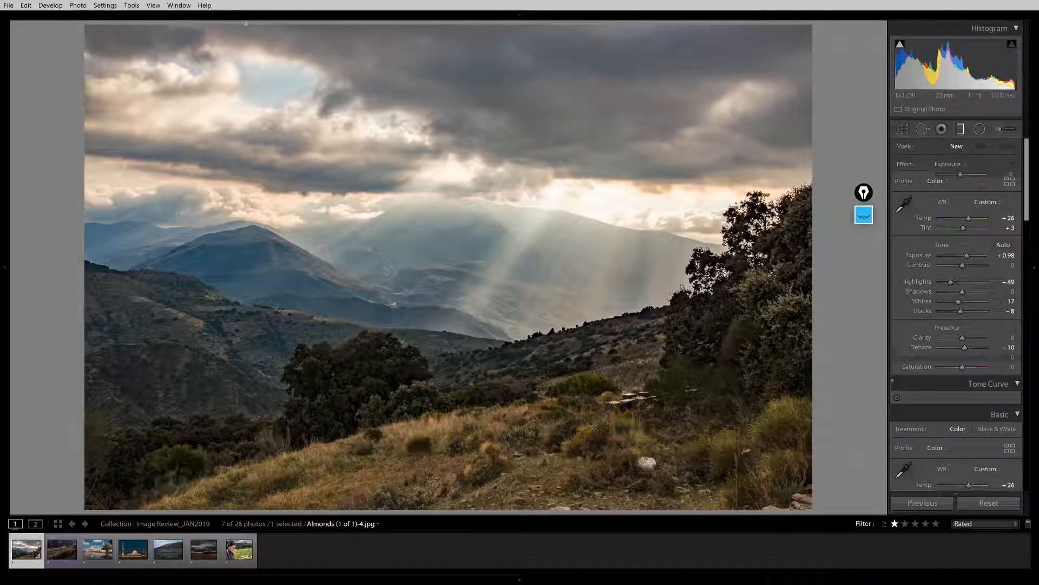
- Add a slightly tilted graduated filter from the sky down to the foreground with Exposure -0.23, Dehaze 17 and Saturation -7
mouse_move(236, 24)
left_mouse_down()
mouse_move(383, 403)
mouse_move(343, 418)
mouse_move(355, 425)
mouse_move(344, 429)
left_mouse_up()
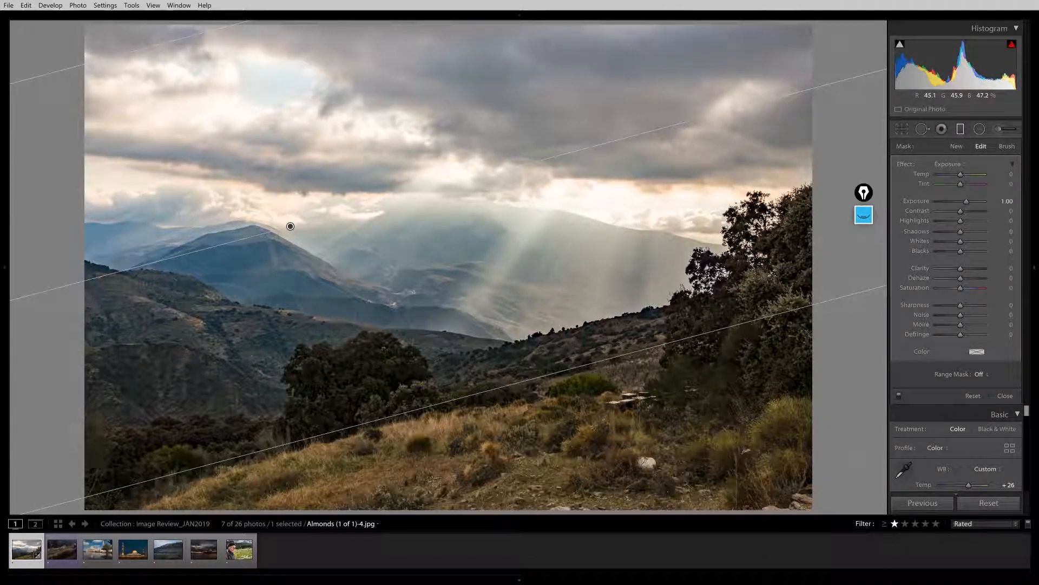
double_click(966, 200)
left_click_drag(961, 203, 960, 203)
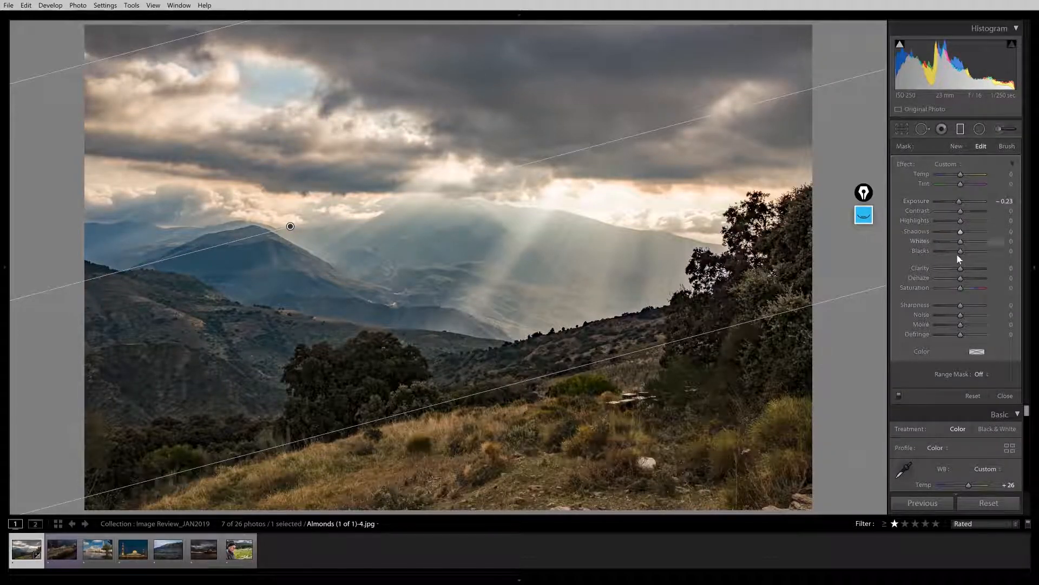
mouse_move(964, 278)
left_mouse_down()
mouse_move(977, 280)
mouse_move(963, 279)
left_mouse_up()
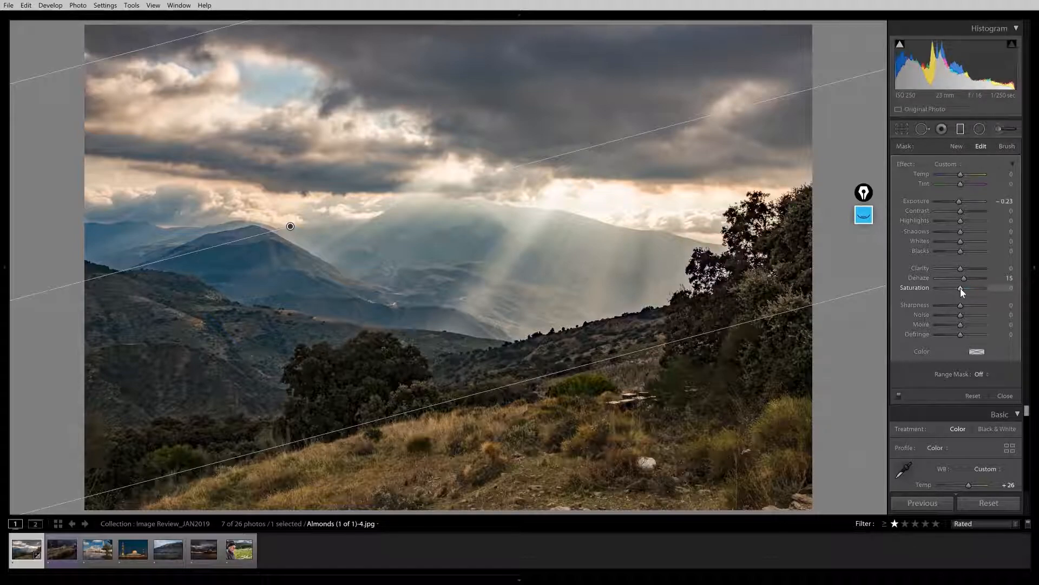
mouse_move(960, 288)
left_mouse_down()
mouse_move(947, 286)
mouse_move(966, 277)
mouse_move(958, 287)
left_mouse_up()
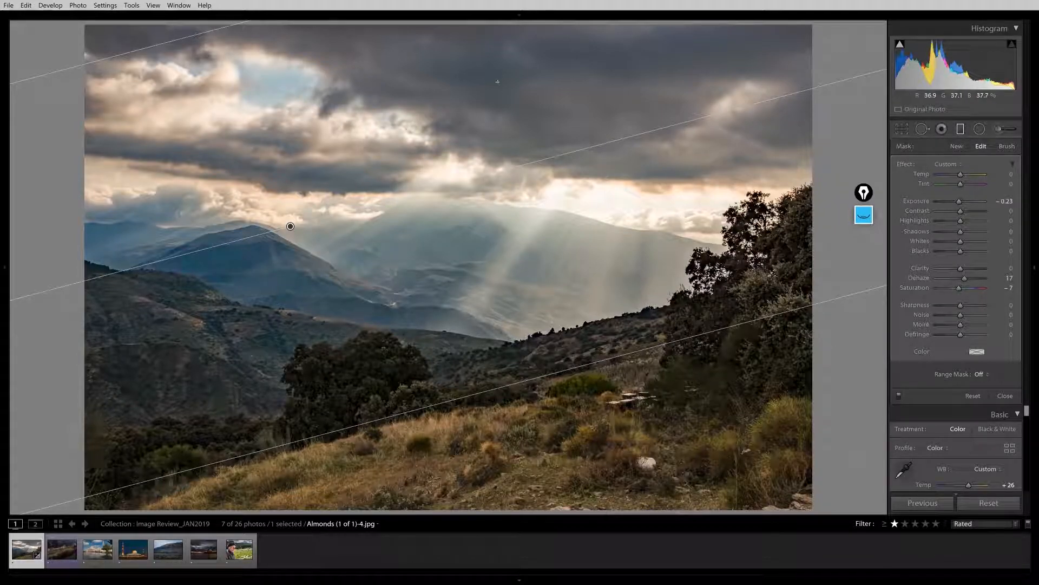
- Rotate the graduated filter to a shallower angle, check its mask overlay, and shift the filter slightly upward
left_click_drag(558, 159, 558, 173)
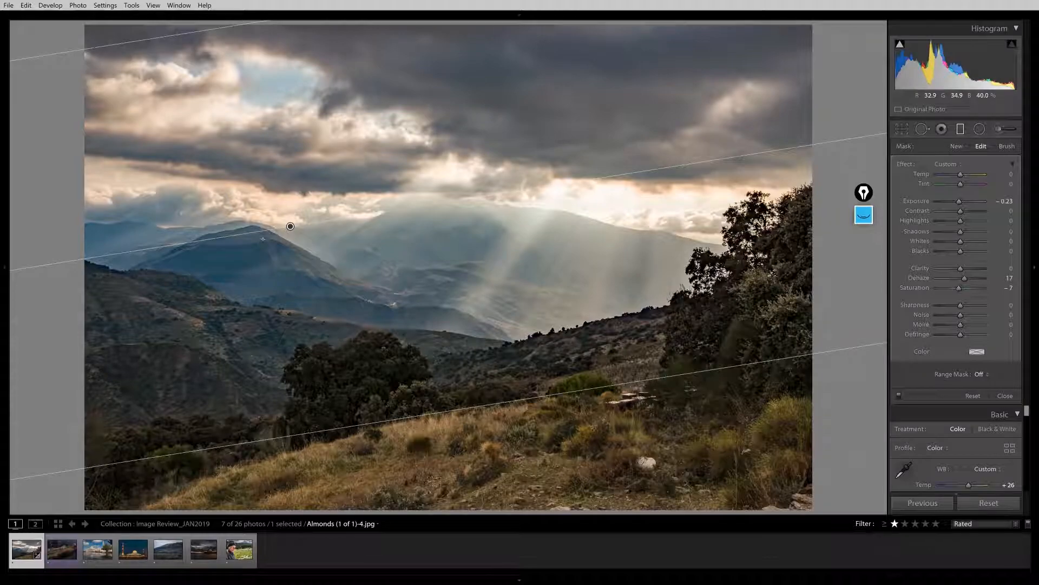
left_click_drag(290, 226, 287, 222)
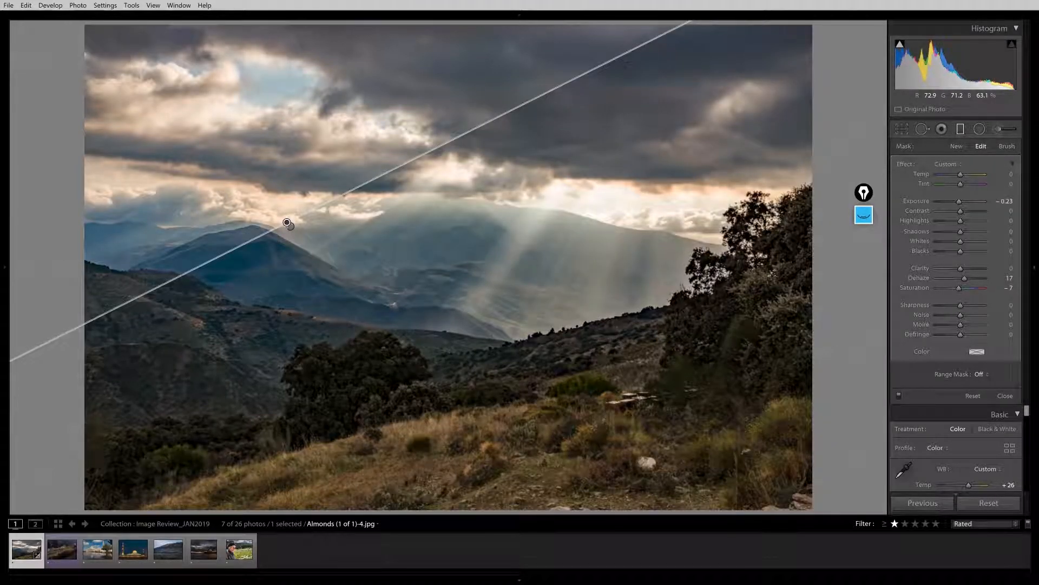
key("ctrl+z")
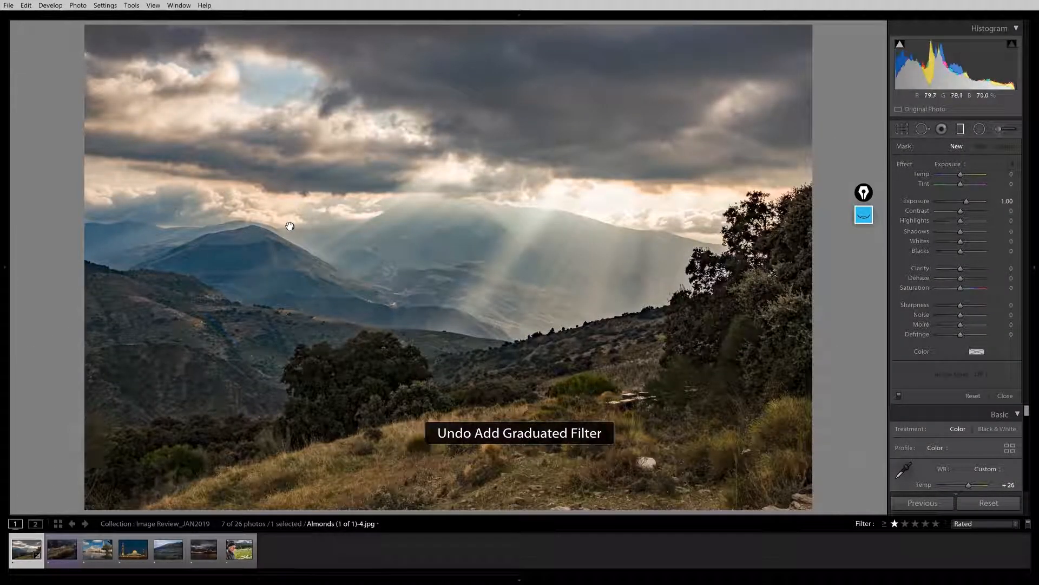
left_click(290, 226)
key("o")
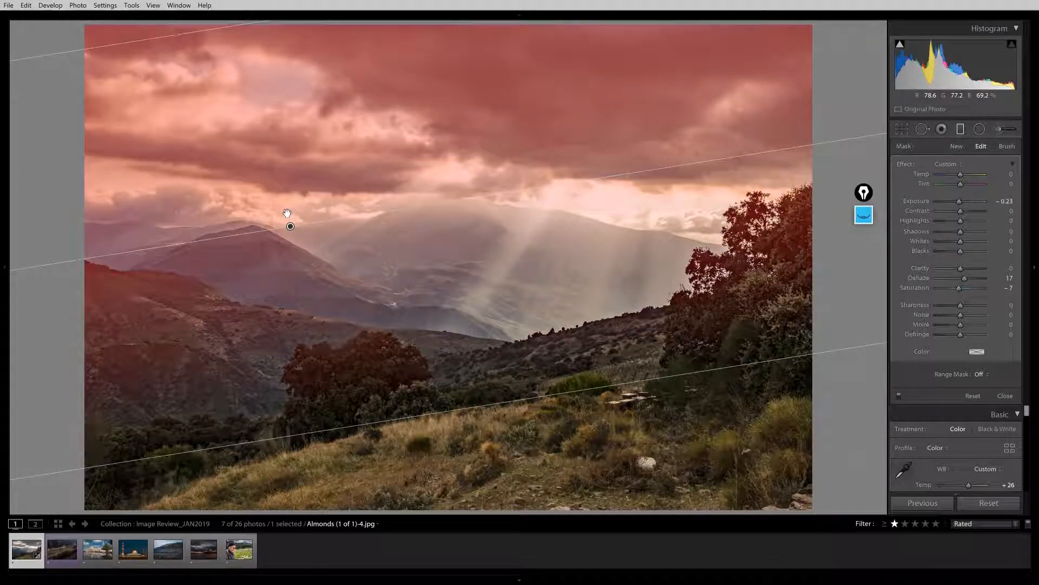
key("o")
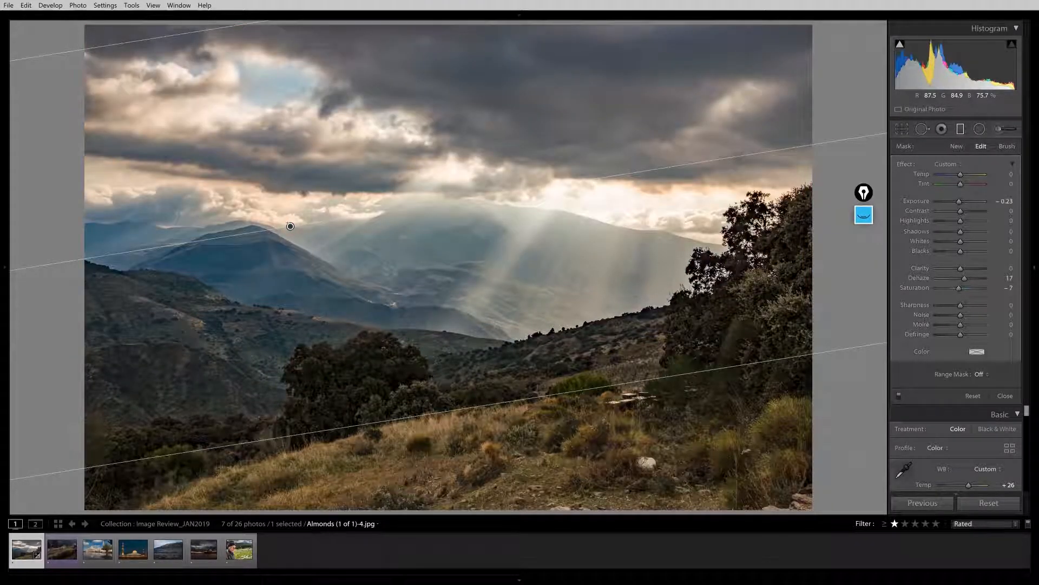
left_click_drag(290, 226, 286, 209)
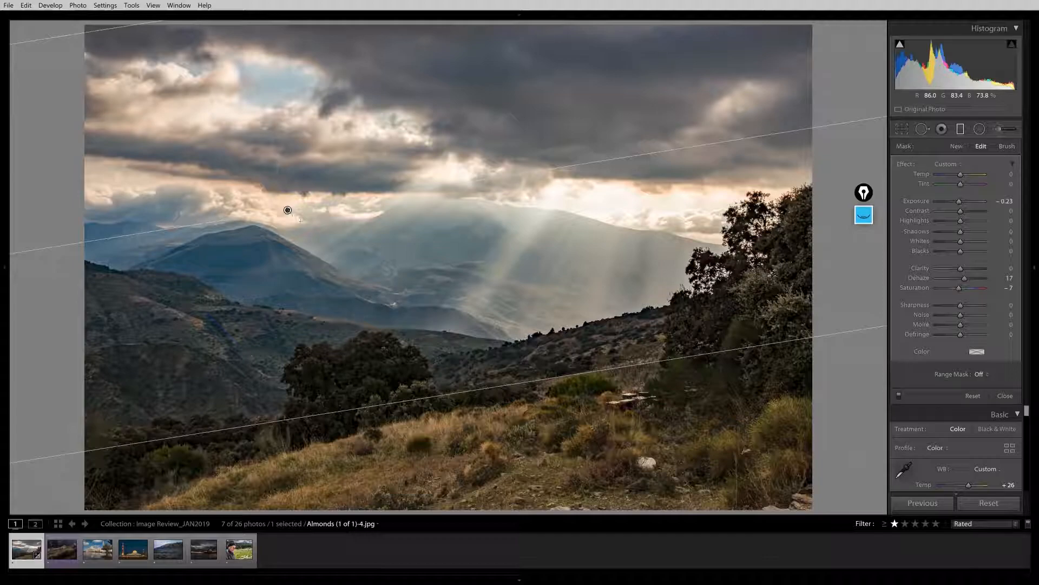
key("m")
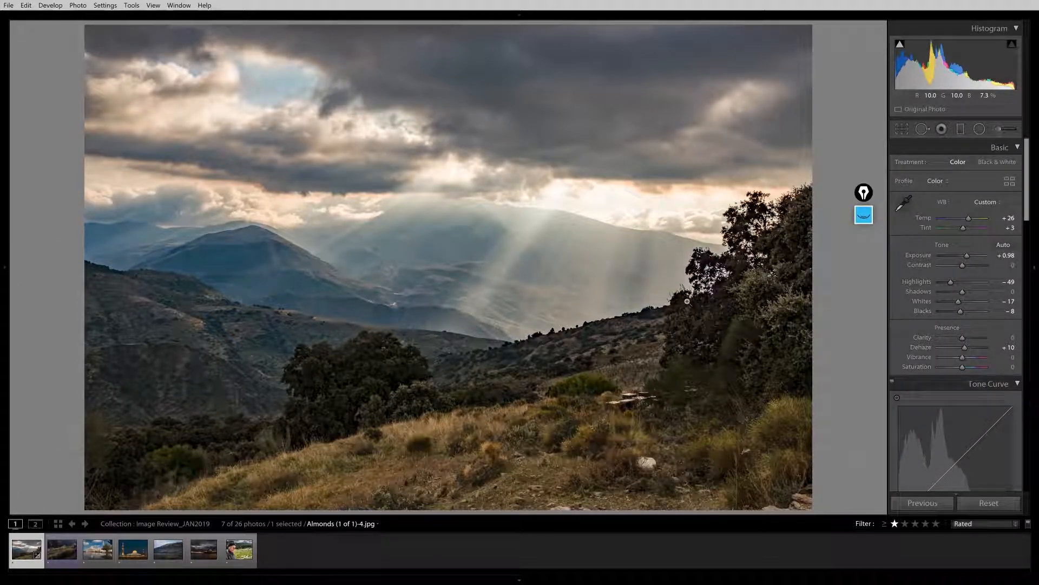
- Crop the mountain photo slightly tighter in its original aspect ratio, trimming the lower foreground and both sides
left_click(902, 130)
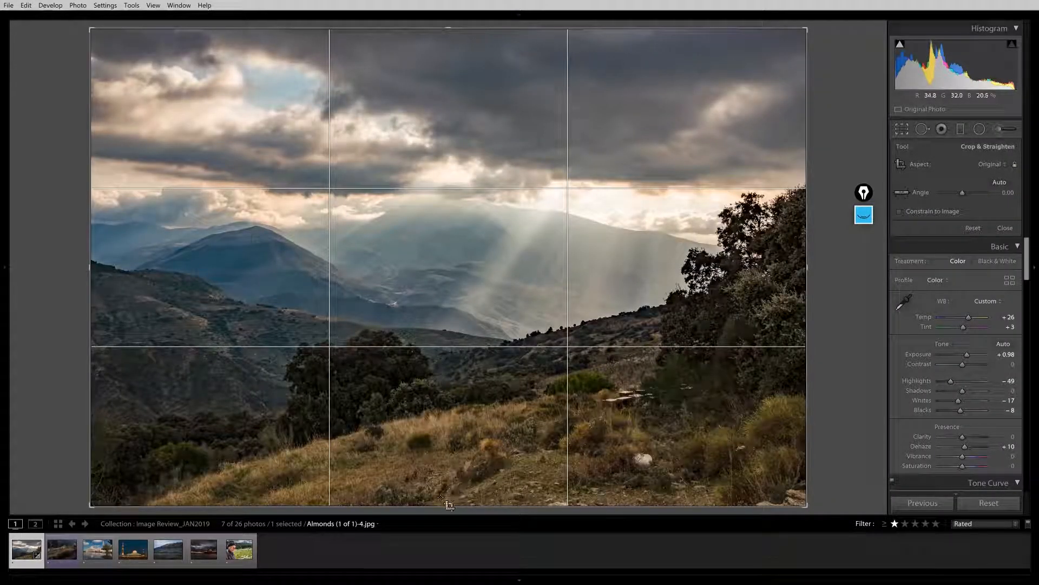
left_click_drag(450, 505, 448, 476)
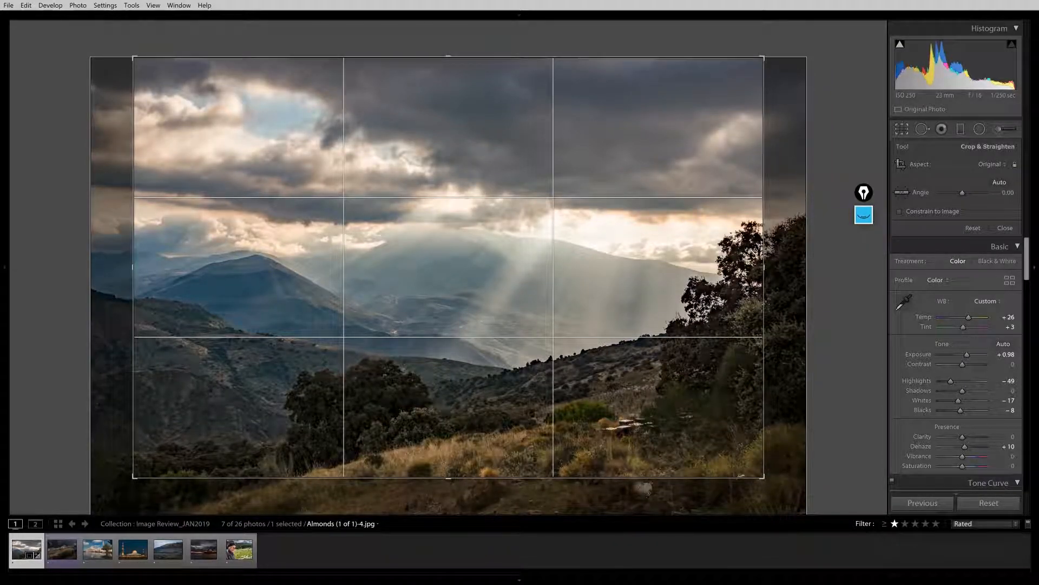
left_click_drag(450, 478, 463, 495)
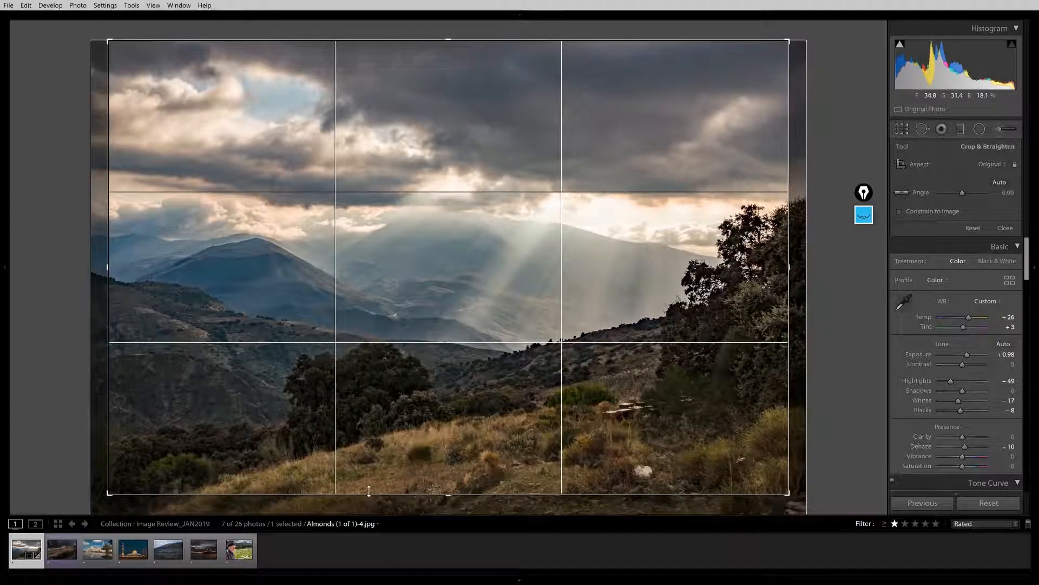
left_click_drag(439, 496, 440, 498)
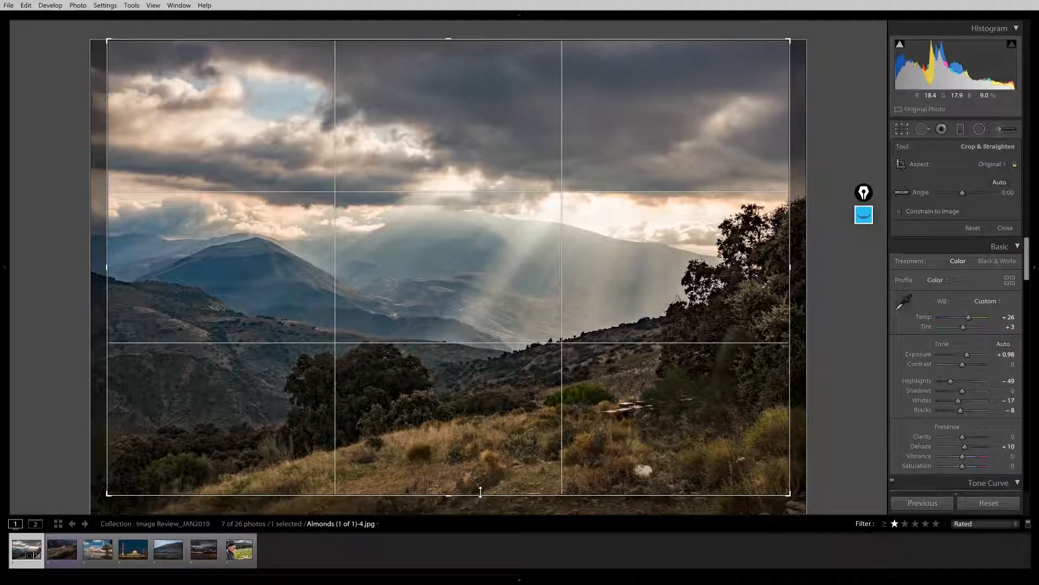
key("Return")
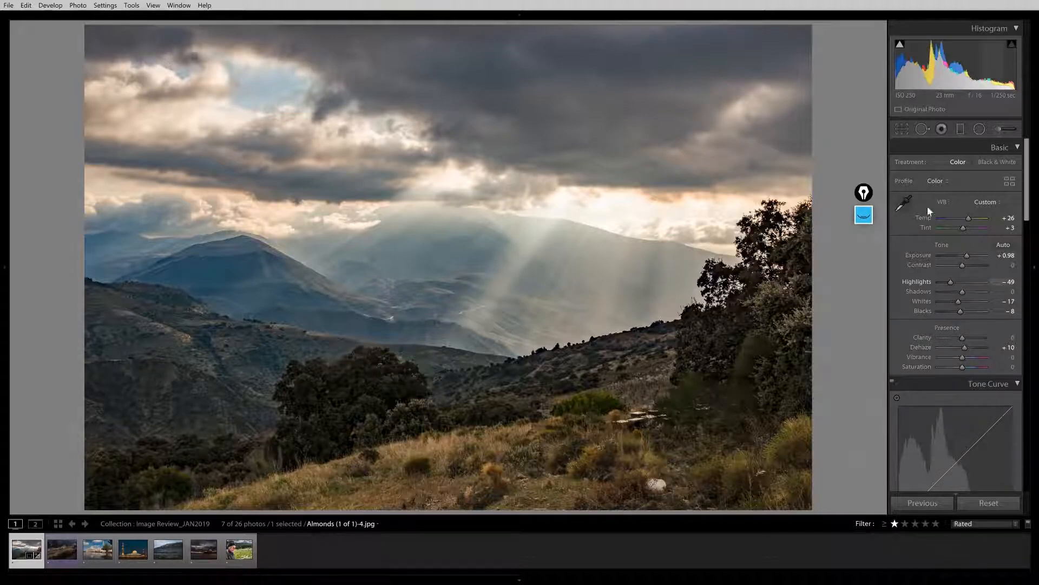
- Heal away the white rock in the foreground grass with a size 78 spot, sampling from the grass just left of it
left_click(922, 129)
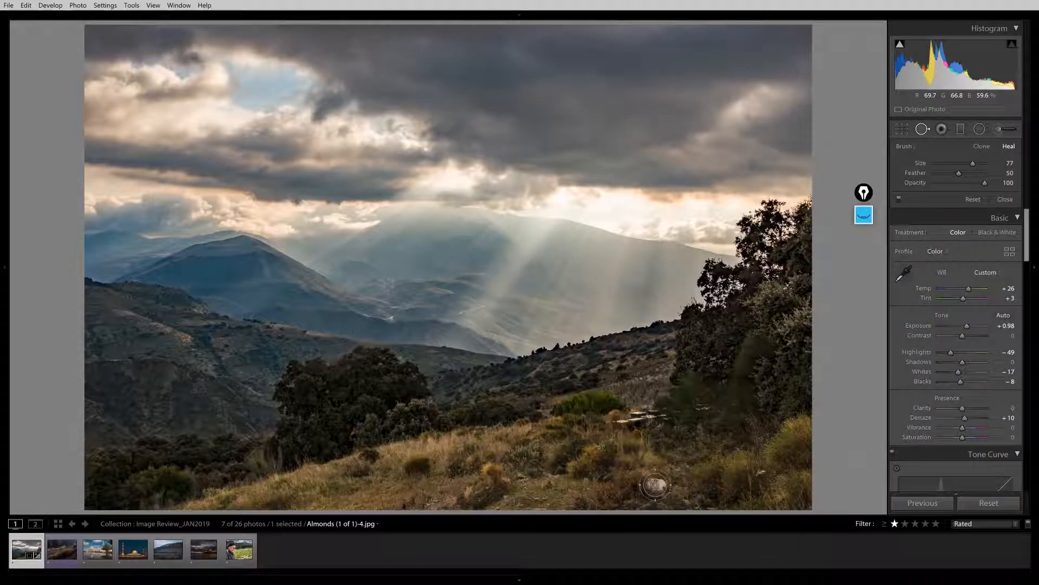
scroll(655, 485, "up", 1)
left_click(655, 486)
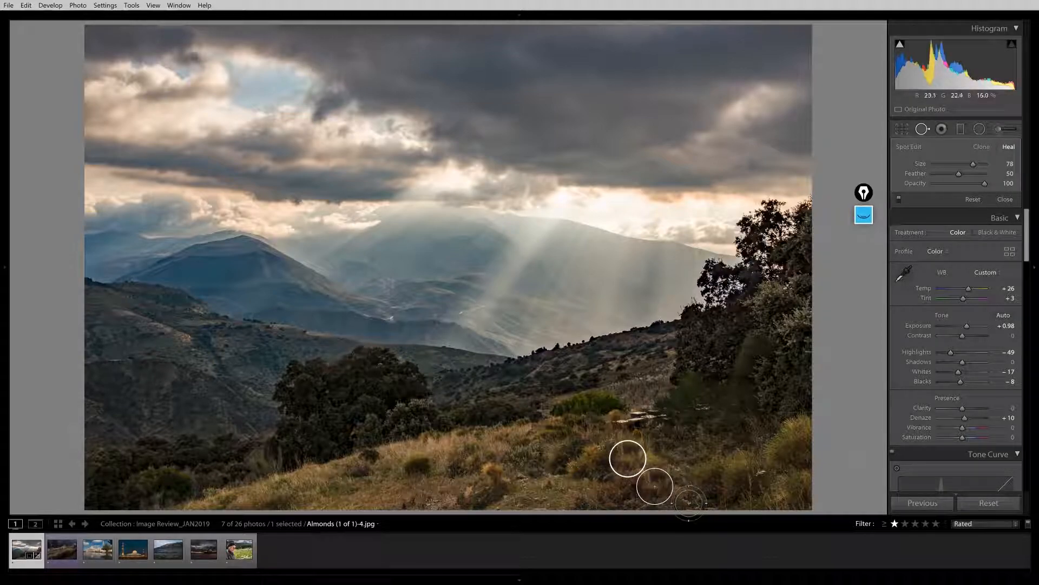
mouse_move(631, 460)
left_mouse_down()
mouse_move(610, 489)
mouse_move(704, 485)
mouse_move(694, 473)
mouse_move(611, 487)
left_mouse_up()
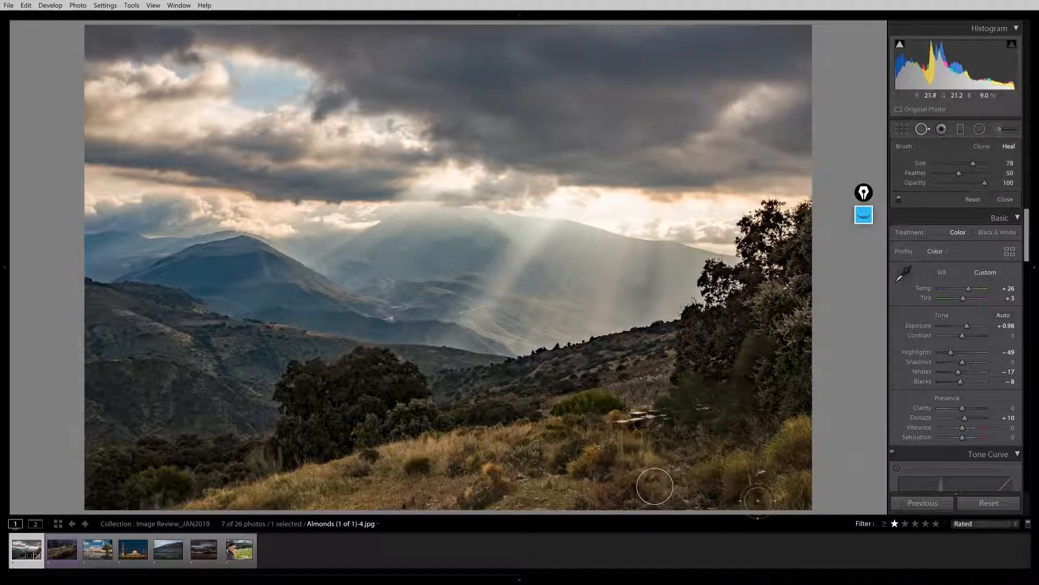
key("q")
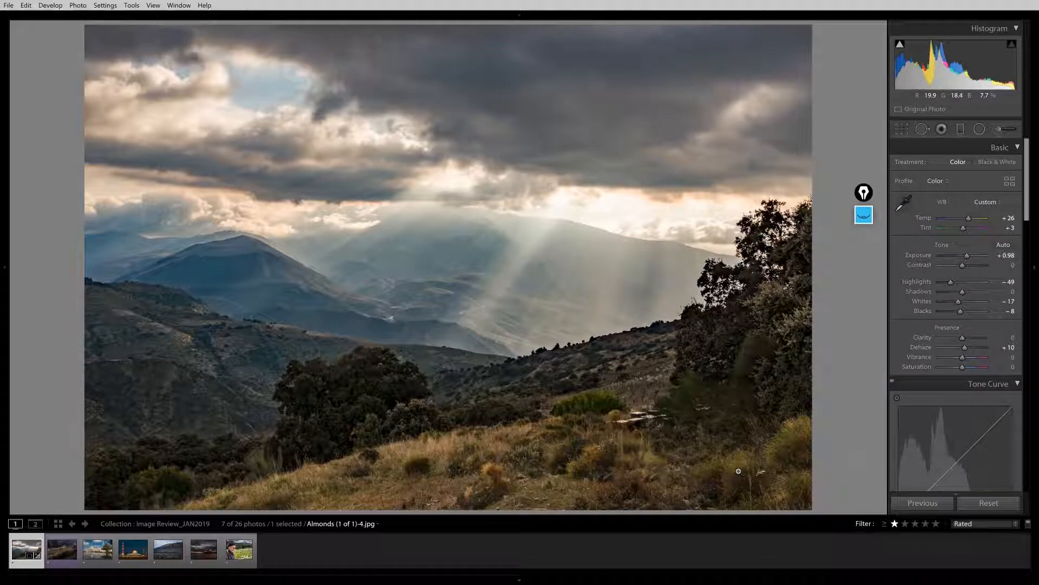
- Compare the mountain photo before and after the edits side by side, enlarged with the surrounding panels hidden
key("y")
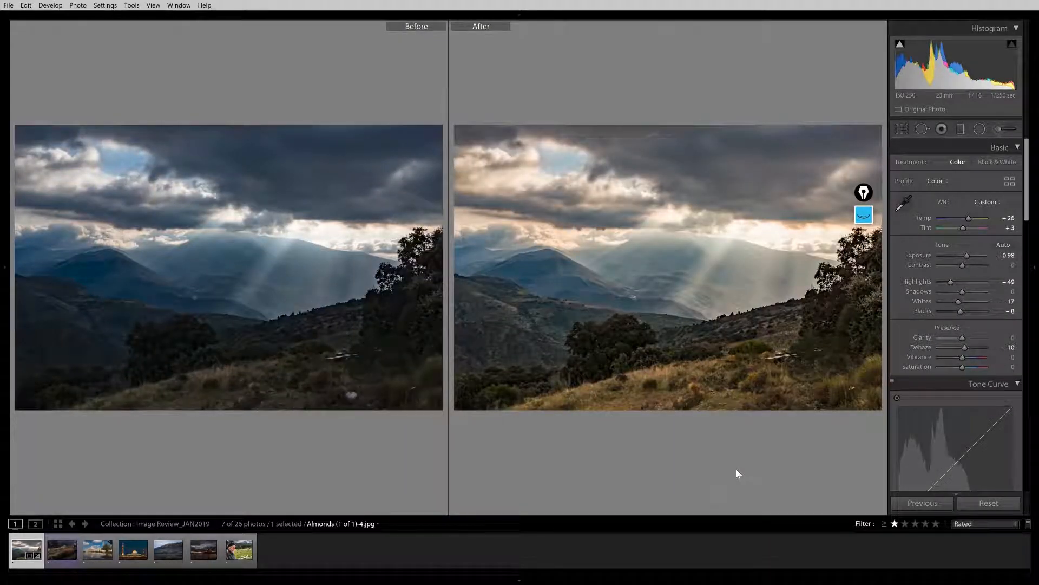
key("shift+Tab")
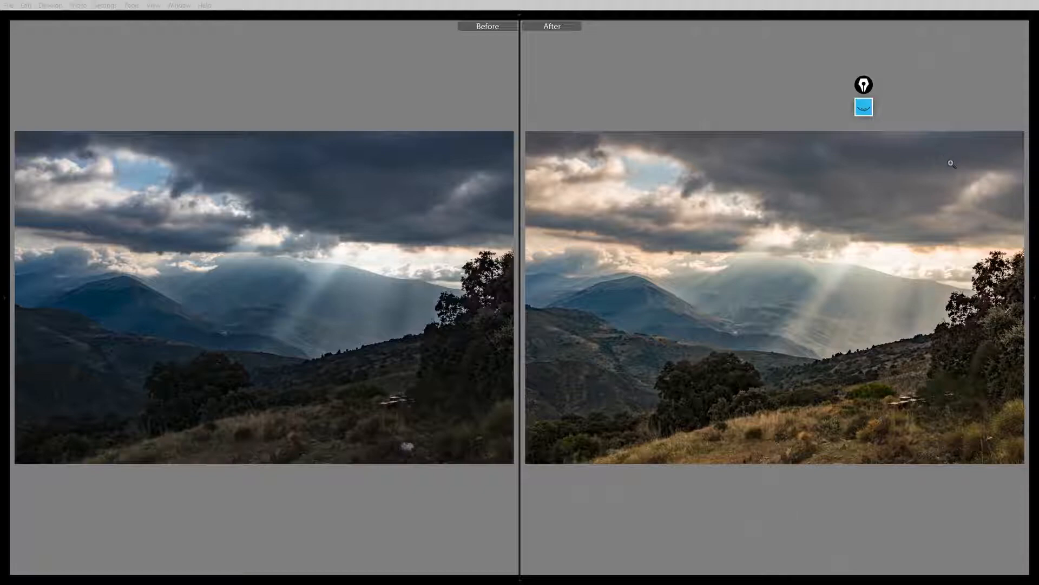
mouse_move(1033, 297)
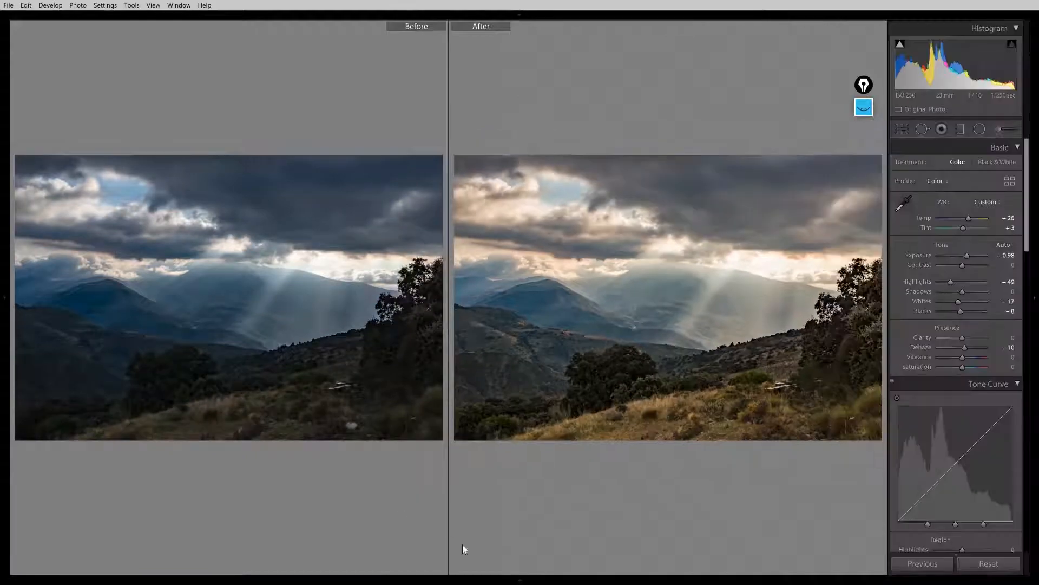
mouse_move(520, 580)
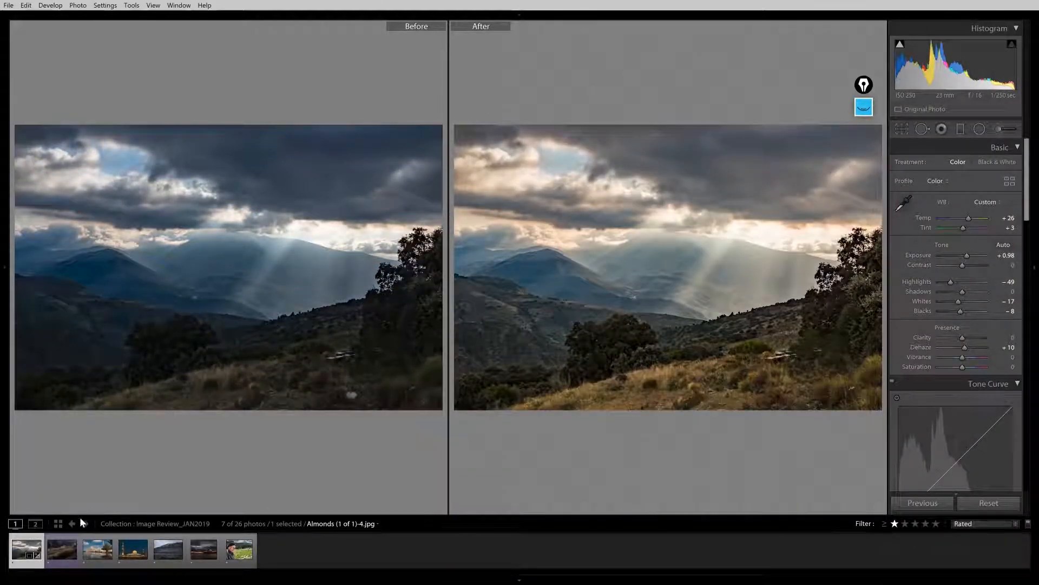
- Open the photo Almonds (1 of 1)-3.jpg and return to the single-image view
left_click(50, 547)
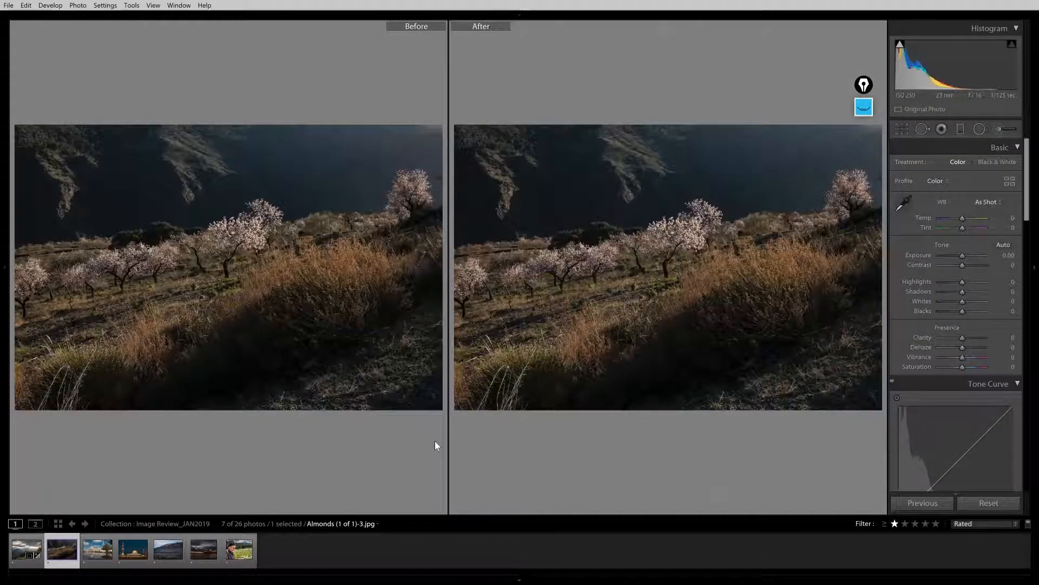
key("y")
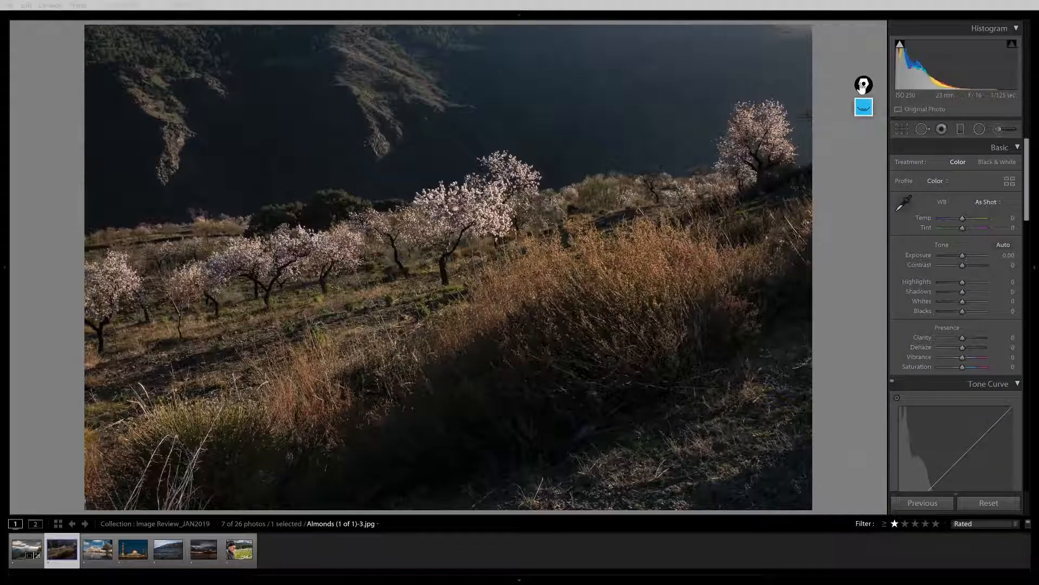
- Mark the photo with the blue annotation pen: trace a line along the sloping hillside and zigzag over the dark foreground below it
left_click(865, 107)
left_click(865, 107)
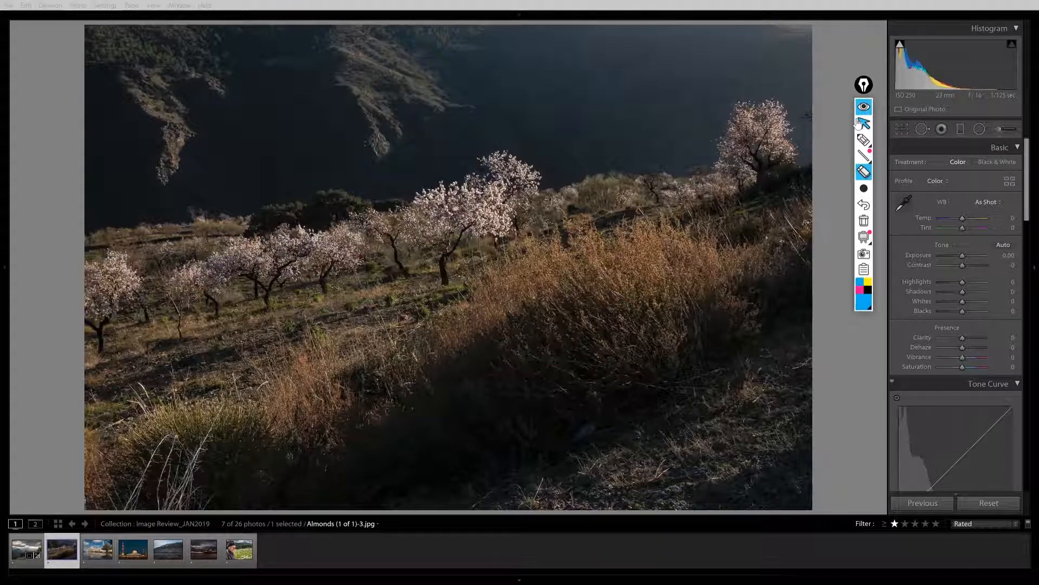
left_click(864, 139)
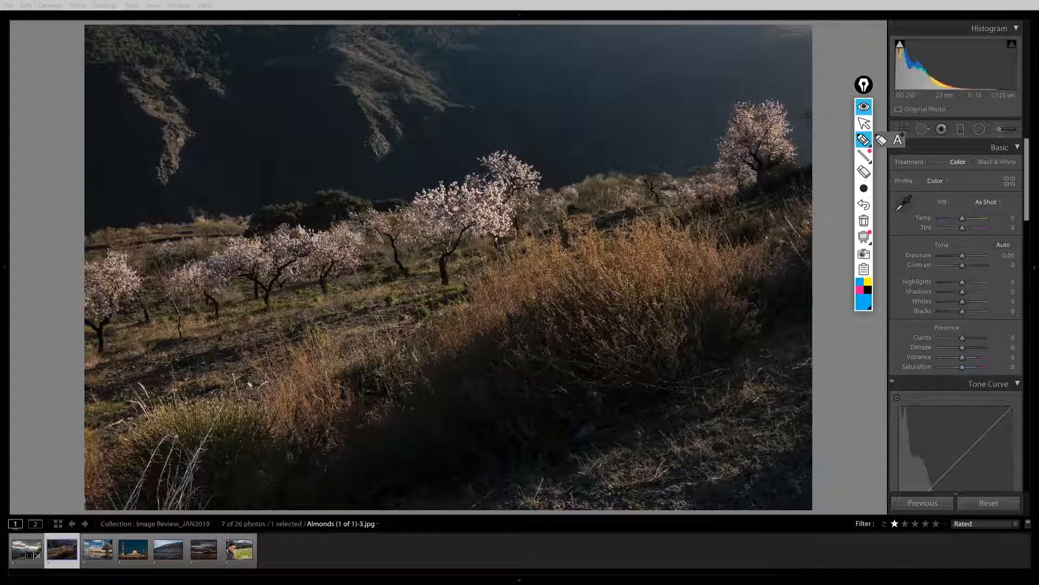
left_click_drag(234, 371, 247, 366)
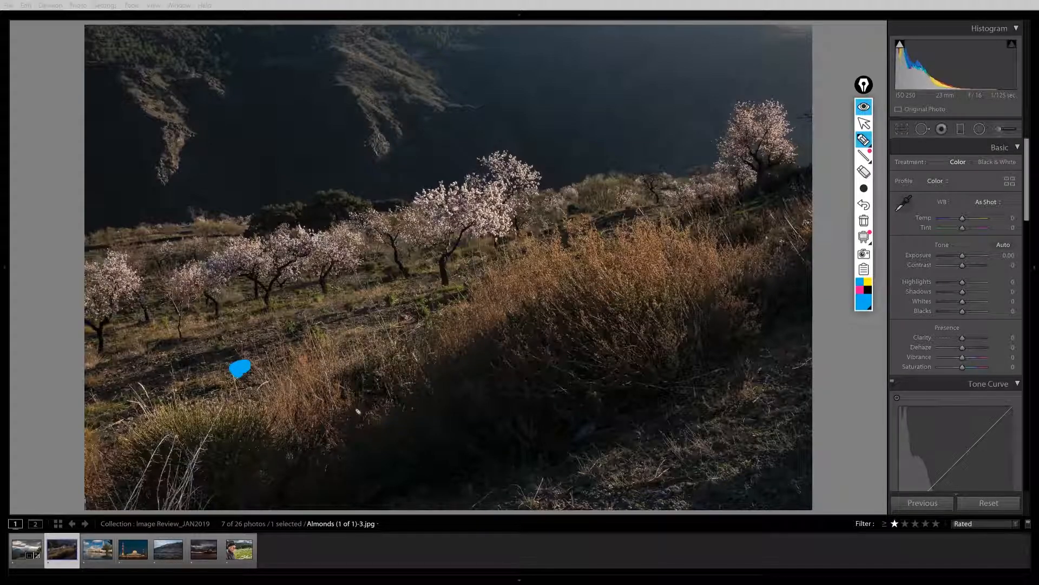
left_click_drag(380, 329, 383, 332)
mouse_move(110, 448)
left_mouse_down()
mouse_move(309, 389)
mouse_move(553, 246)
mouse_move(823, 186)
left_mouse_up()
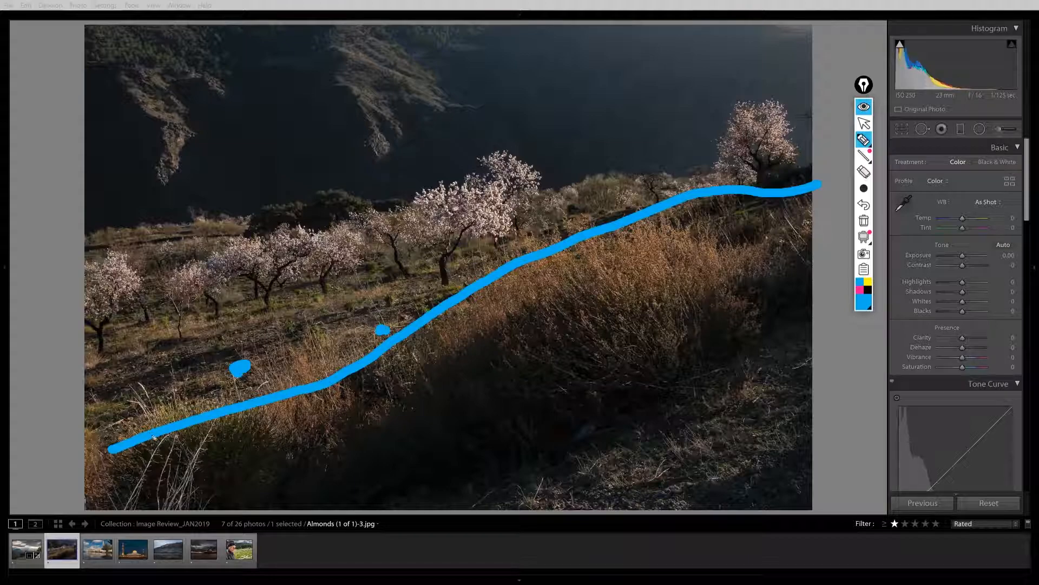
mouse_move(725, 277)
left_mouse_down()
mouse_move(784, 322)
mouse_move(601, 251)
mouse_move(521, 385)
mouse_move(497, 468)
mouse_move(403, 483)
mouse_move(285, 465)
left_mouse_up()
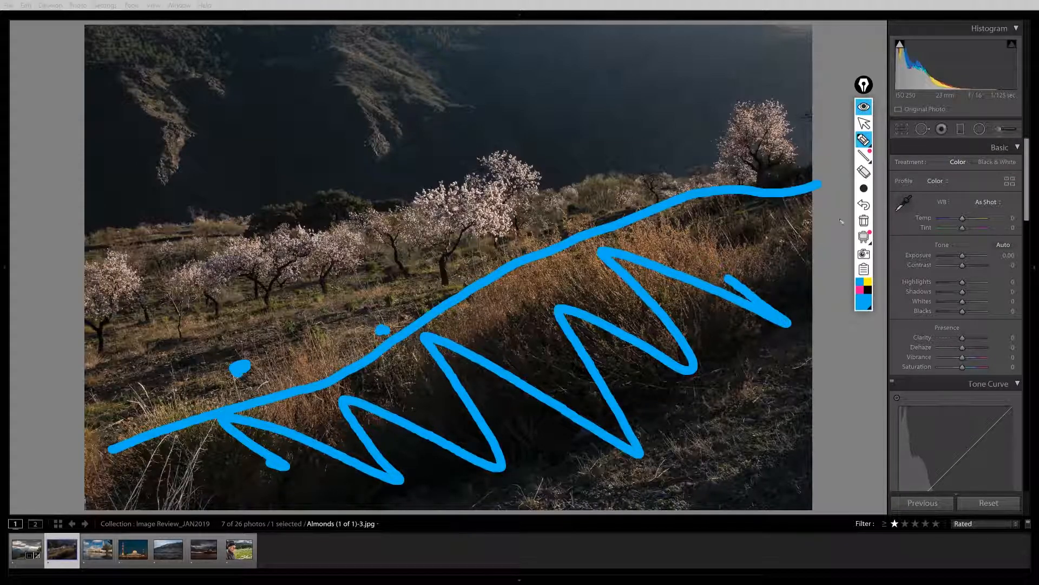
- Erase the blue zigzag, slope line and spot marks from the photo
left_click(864, 172)
left_click(671, 279)
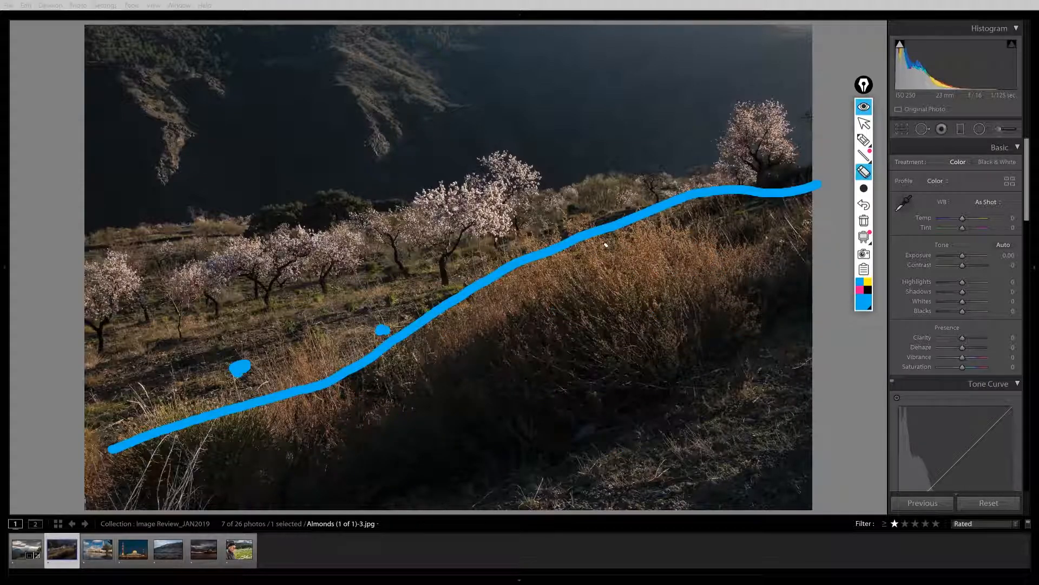
left_click(606, 246)
left_click(243, 368)
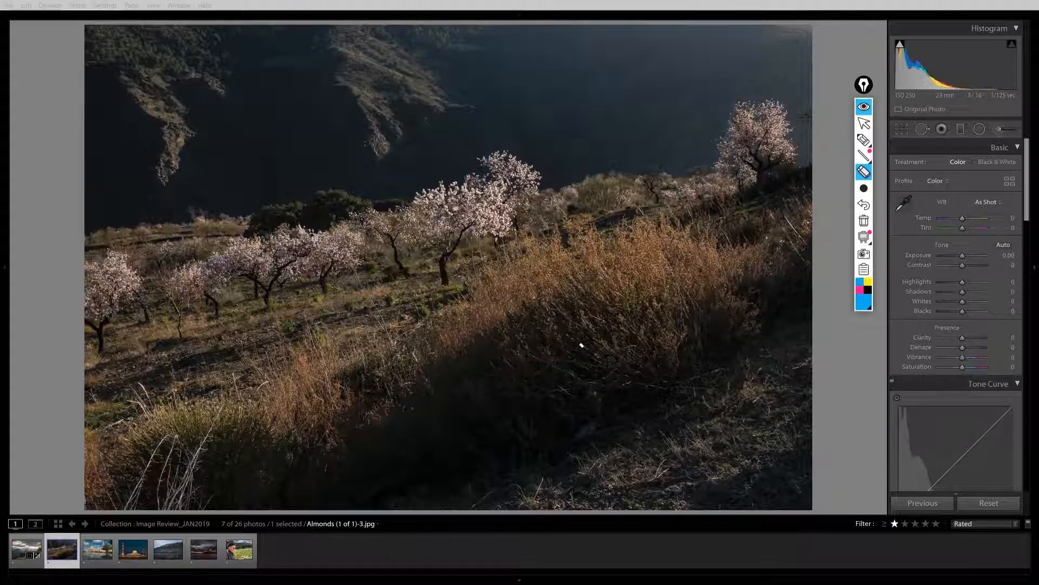
- Circle the lone blossoming tree and the central tree group in blue, clear both circles, and collapse the annotation tools
left_click(864, 139)
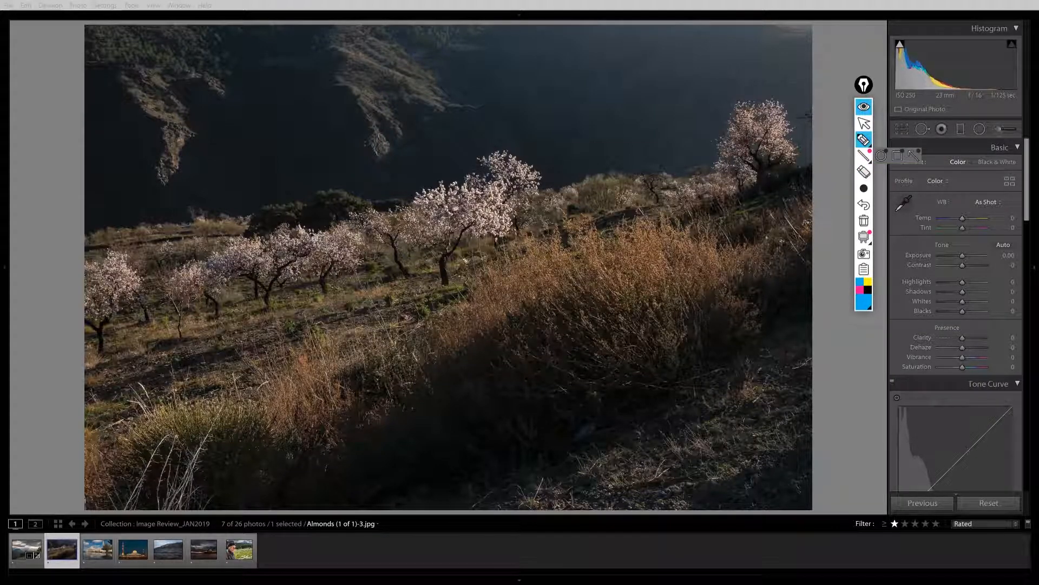
mouse_move(718, 222)
left_mouse_down()
mouse_move(790, 194)
mouse_move(803, 148)
mouse_move(791, 102)
mouse_move(752, 81)
mouse_move(712, 130)
mouse_move(713, 230)
left_mouse_up()
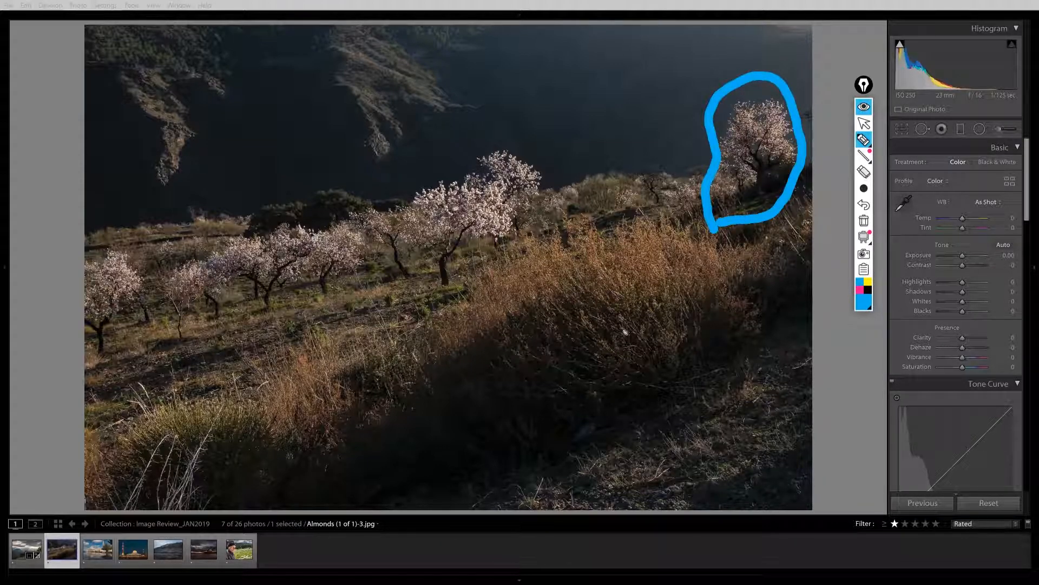
mouse_move(406, 303)
left_mouse_down()
mouse_move(467, 285)
mouse_move(549, 218)
mouse_move(531, 152)
mouse_move(388, 175)
mouse_move(348, 208)
mouse_move(383, 283)
mouse_move(417, 308)
left_mouse_up()
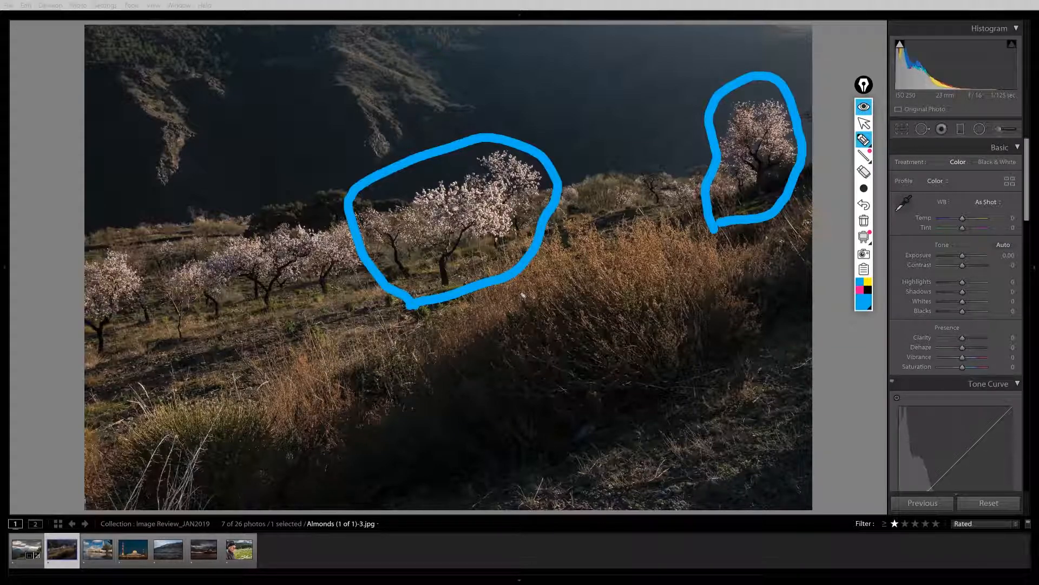
left_click(864, 221)
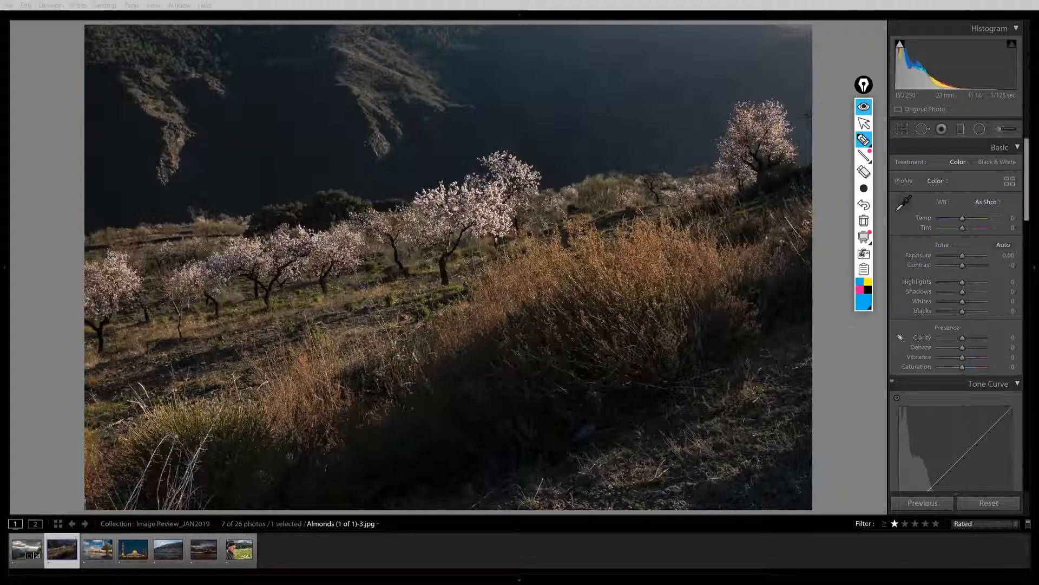
left_click(864, 107)
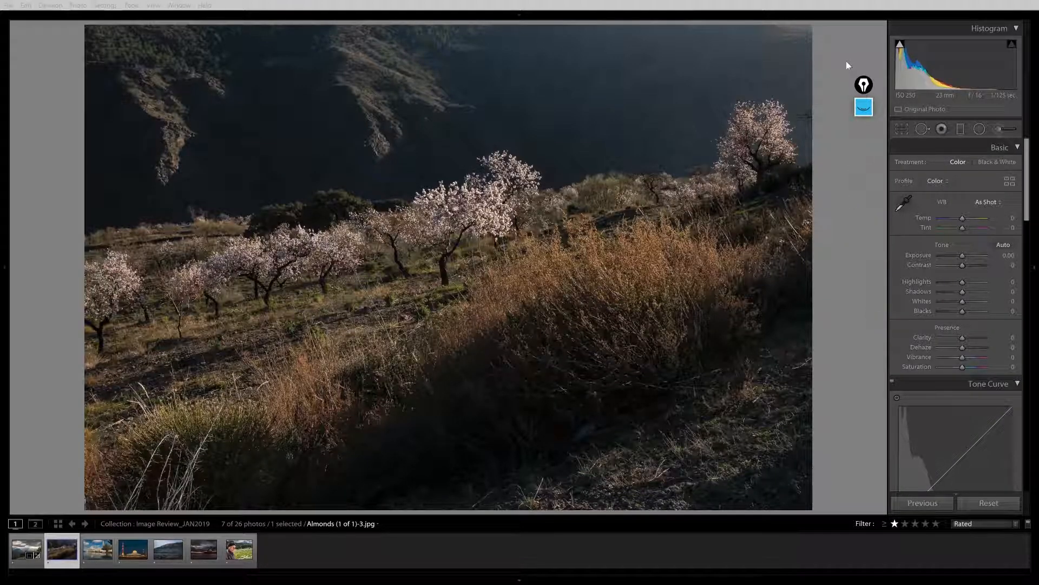
- Set the almond tree photo's Exposure to +0.92 and Temp to +11
left_click_drag(964, 254, 966, 254)
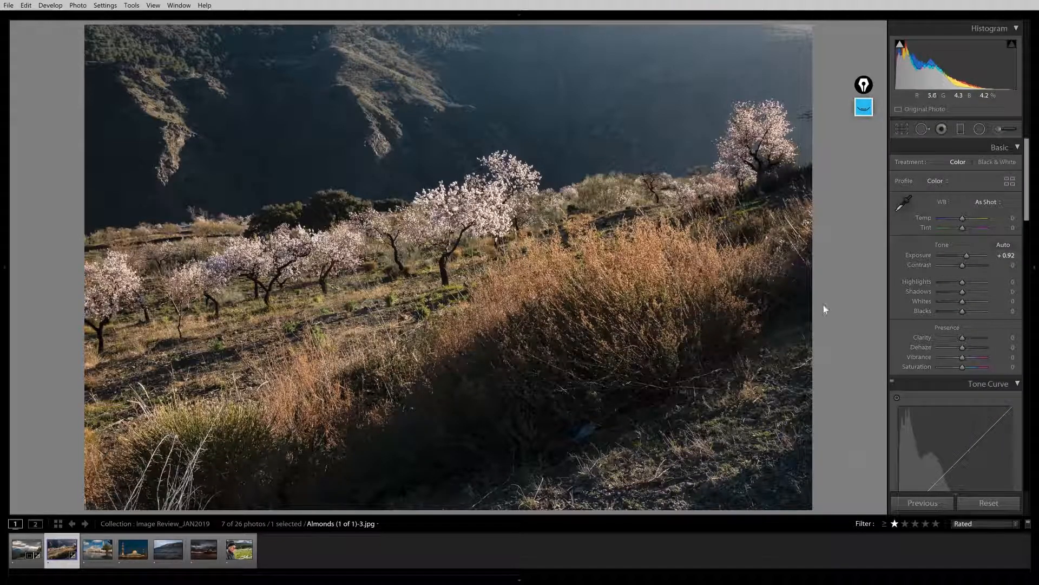
left_click_drag(961, 217, 966, 220)
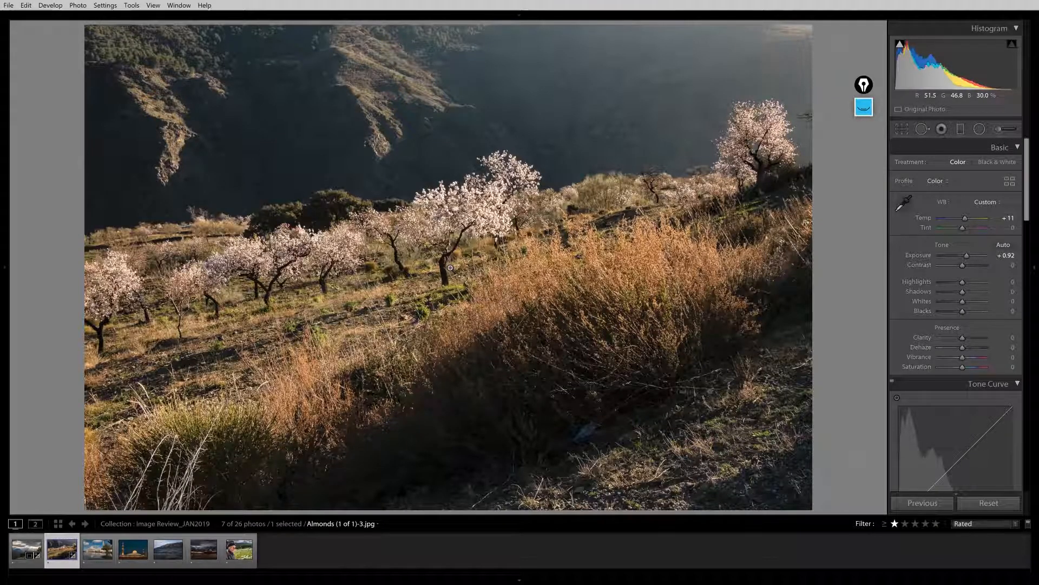
- Crop the photo tightly around the blossoming tree group in its original aspect ratio, rotated 7.83 degrees, leaving out the lone tree and dark foreground
left_click(899, 131)
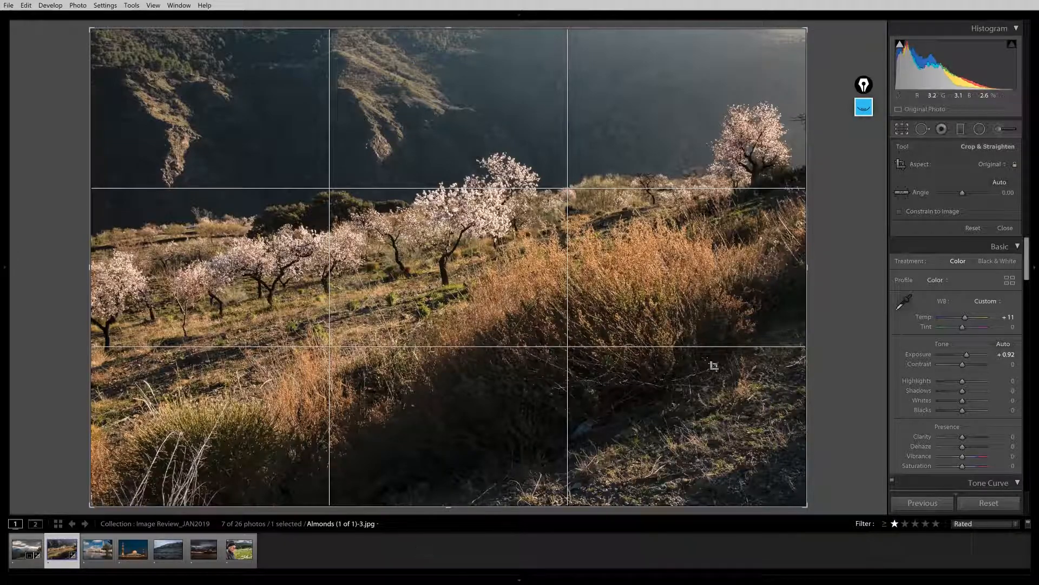
left_click_drag(806, 507, 709, 452)
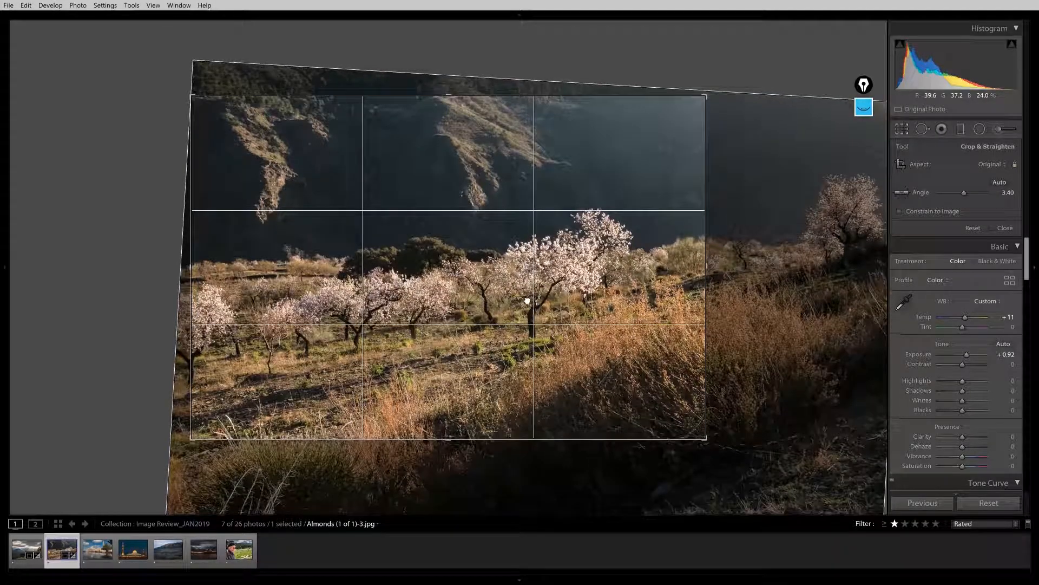
left_click_drag(191, 265, 214, 265)
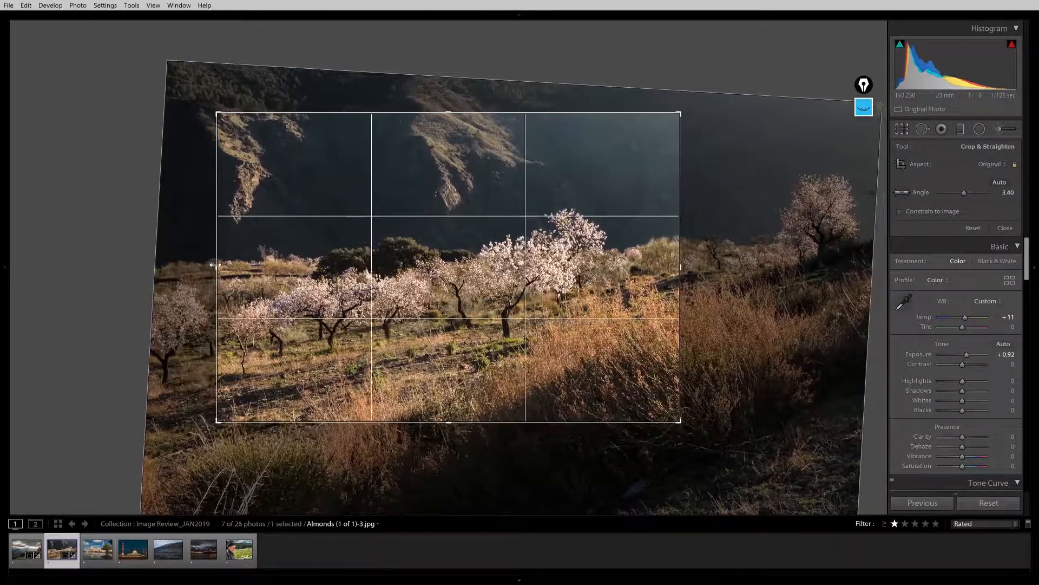
left_click_drag(694, 216, 697, 252)
left_click_drag(508, 300, 529, 304)
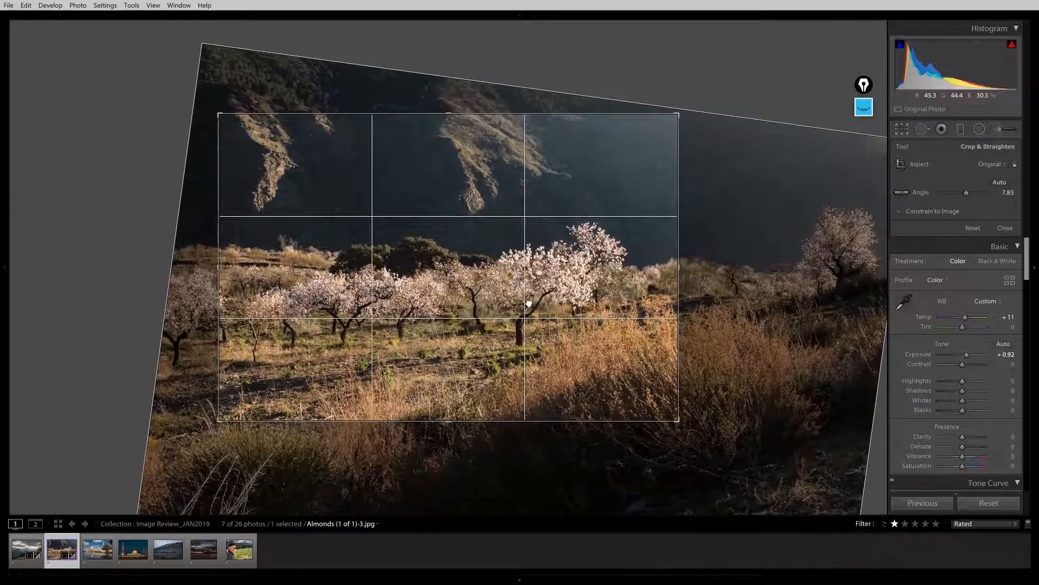
left_click_drag(679, 421, 640, 395)
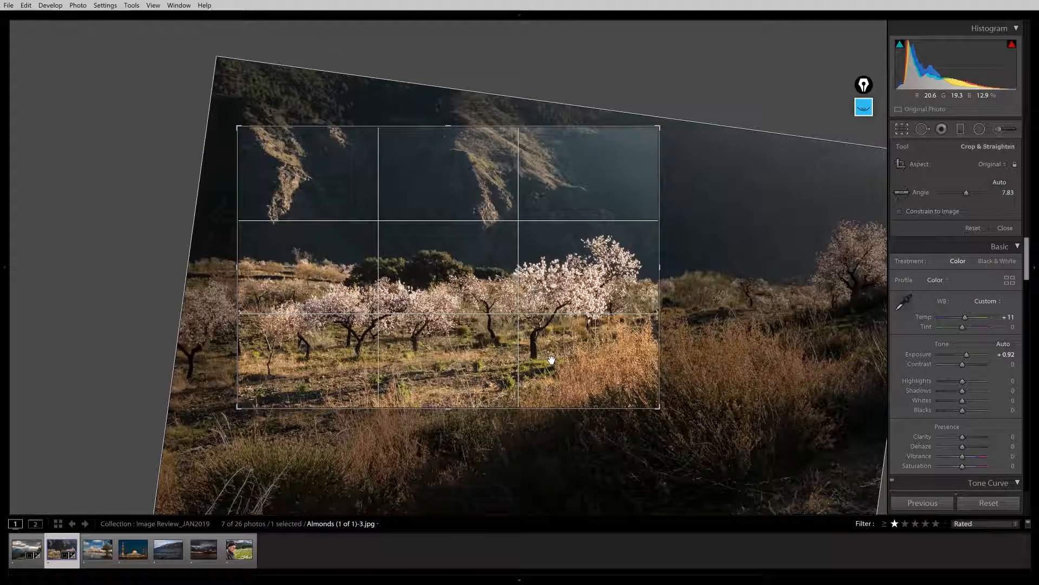
key("Return")
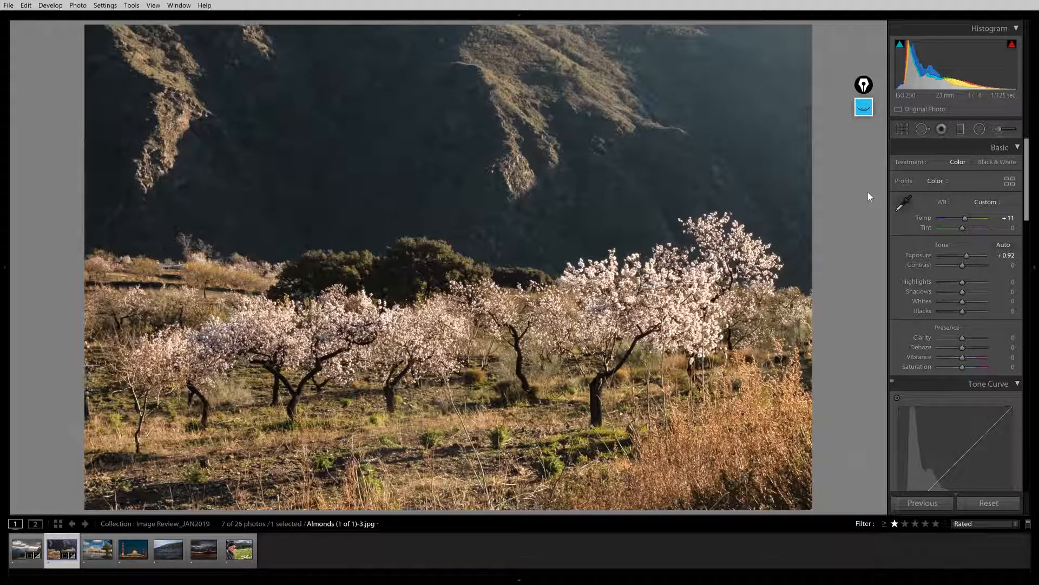
- Set the almond blossom photo's Highlights to −29 and Shadows to +15
mouse_move(962, 292)
left_mouse_down()
mouse_move(980, 290)
mouse_move(955, 281)
left_mouse_up()
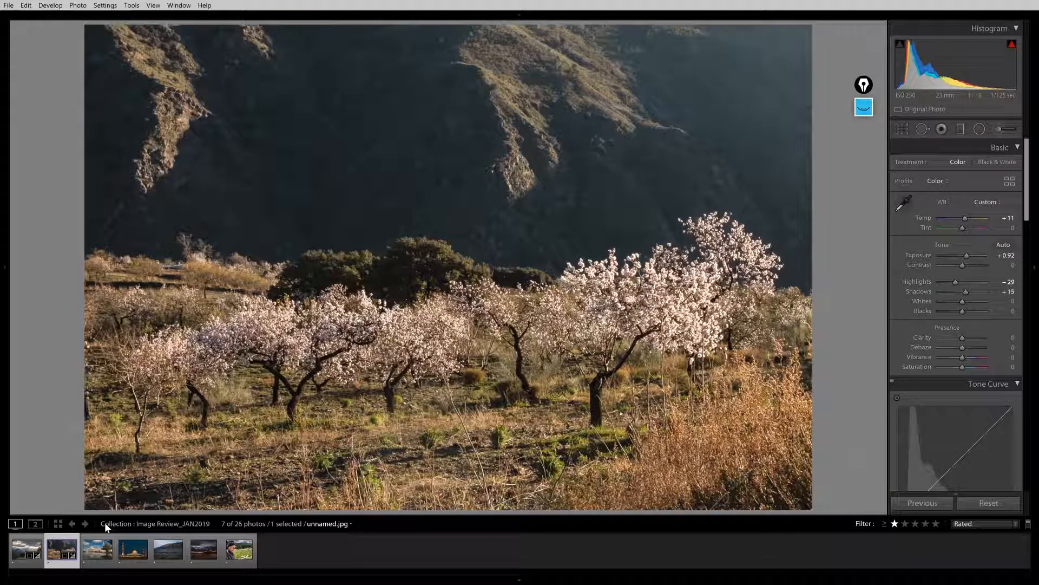
- Open the photo of the domed mosque with the wet, reflecting courtyard and bring up the annotation tools
left_click(98, 549)
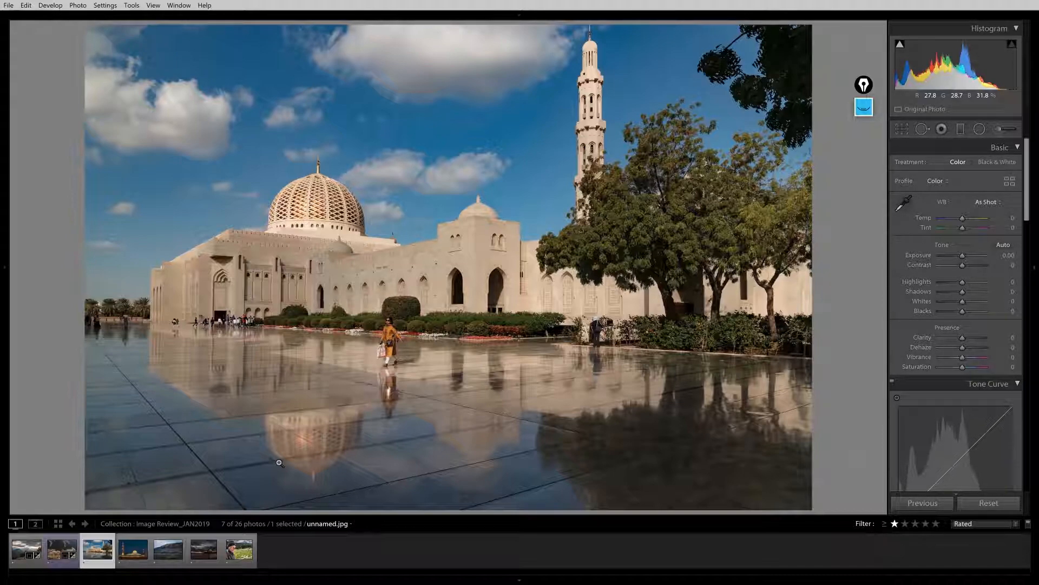
left_click(864, 102)
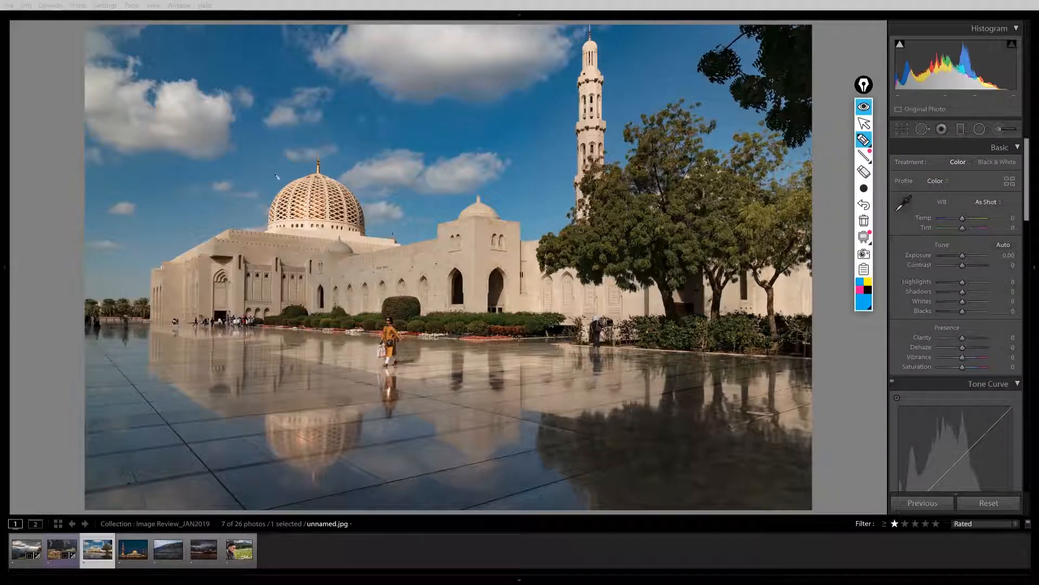
- Mark the vertical edges of the mosque's walls, entrance block and minaret with blue strokes
left_click_drag(150, 265, 146, 316)
left_click_drag(207, 257, 204, 318)
left_click_drag(313, 252, 308, 329)
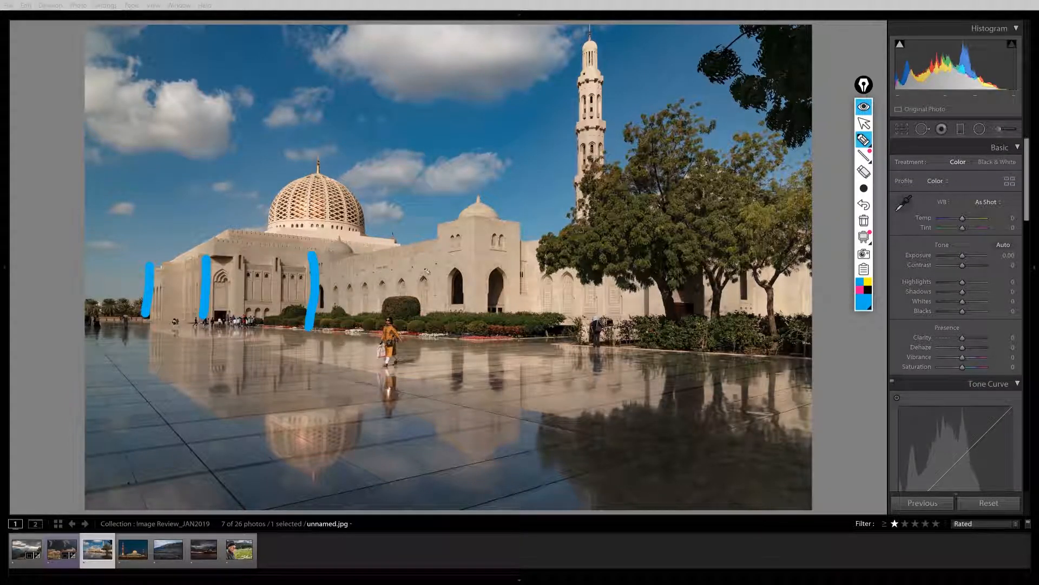
left_click_drag(442, 236, 435, 312)
left_click_drag(474, 224, 476, 304)
left_click_drag(517, 225, 524, 313)
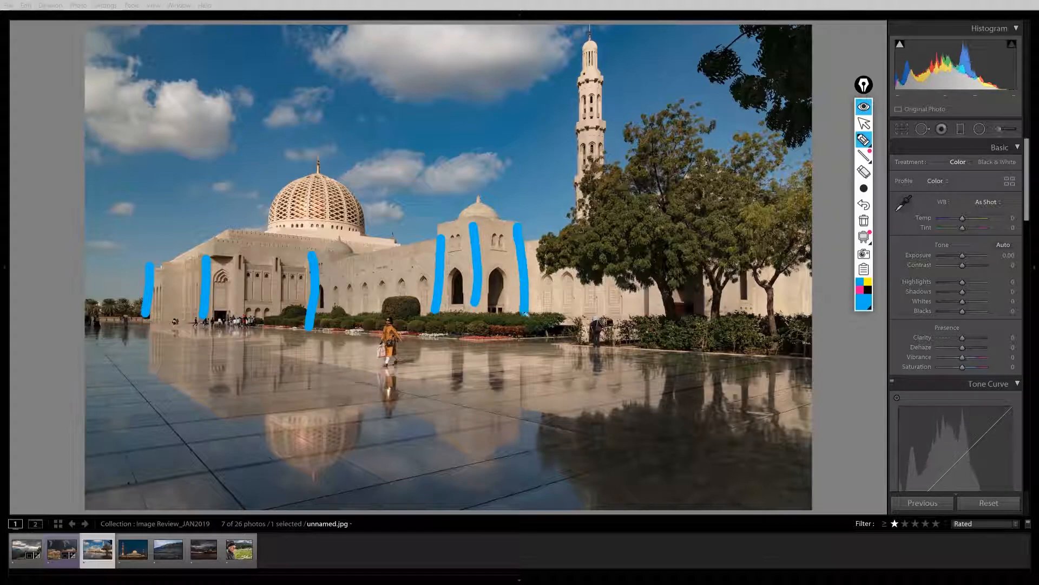
left_click_drag(574, 66, 581, 306)
left_click_drag(755, 266, 752, 309)
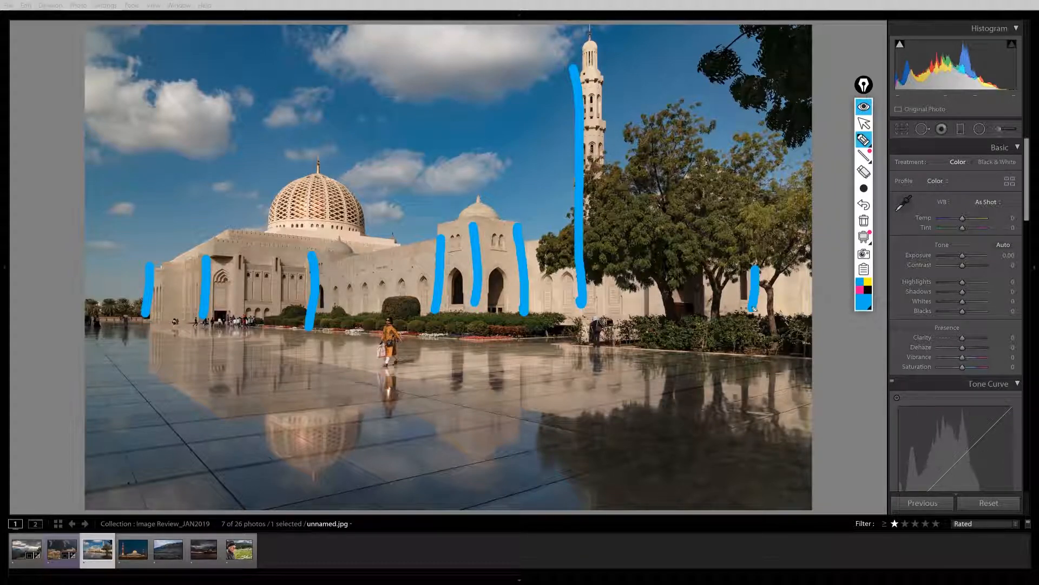
- Draw vertical blue strokes over the building's reflections in the wet courtyard floor
left_click_drag(148, 321, 150, 367)
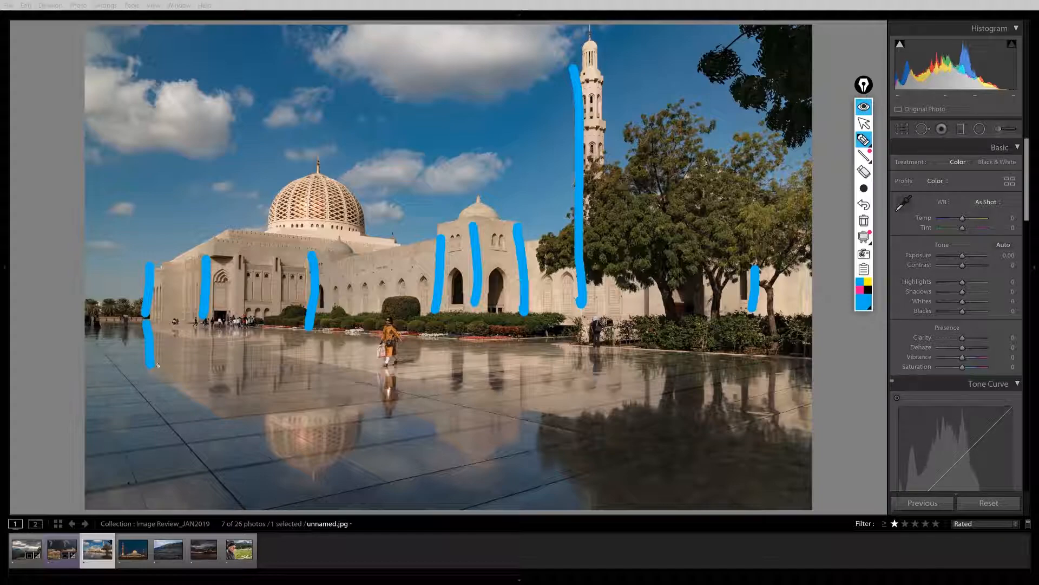
left_click_drag(309, 342, 313, 390)
left_click_drag(466, 355, 471, 425)
left_click_drag(526, 355, 520, 423)
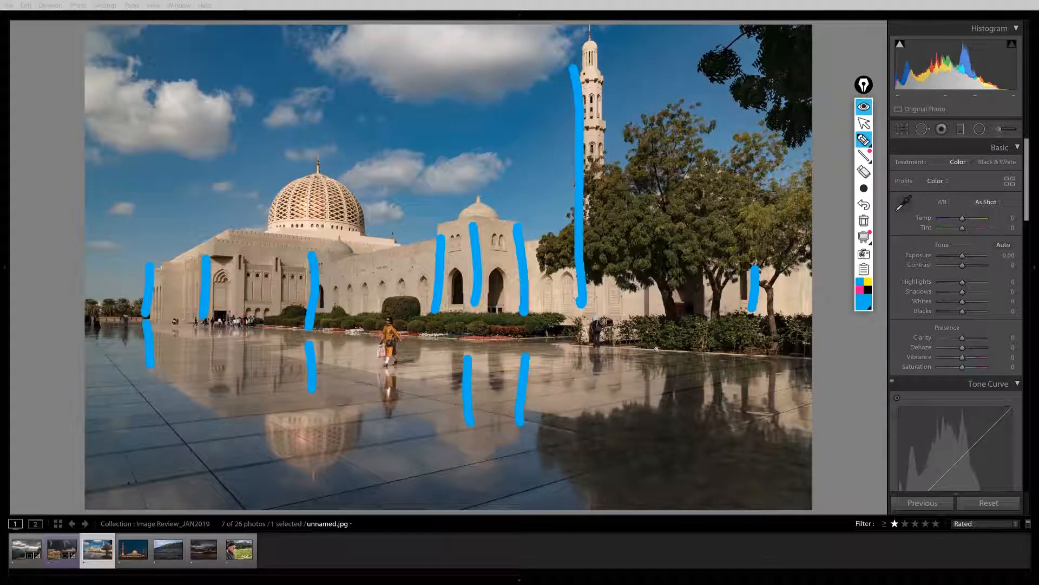
left_click_drag(645, 353, 647, 419)
- Trace the floor's diagonal lines and the building's base line in blue, and clear all the blue marks
left_click_drag(145, 322, 689, 506)
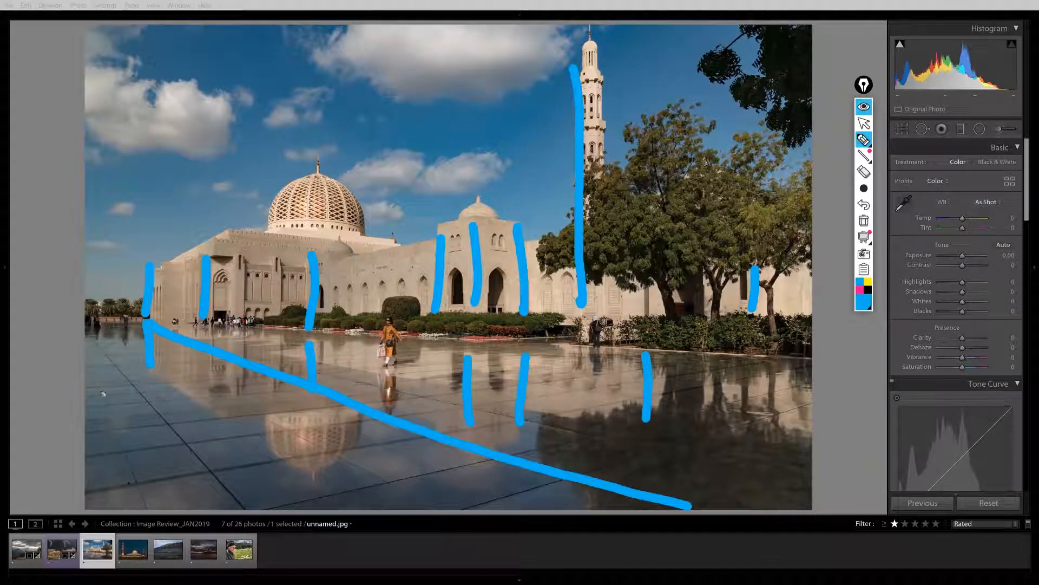
left_click_drag(78, 310, 237, 529)
left_click_drag(366, 337, 845, 375)
left_click_drag(253, 327, 453, 339)
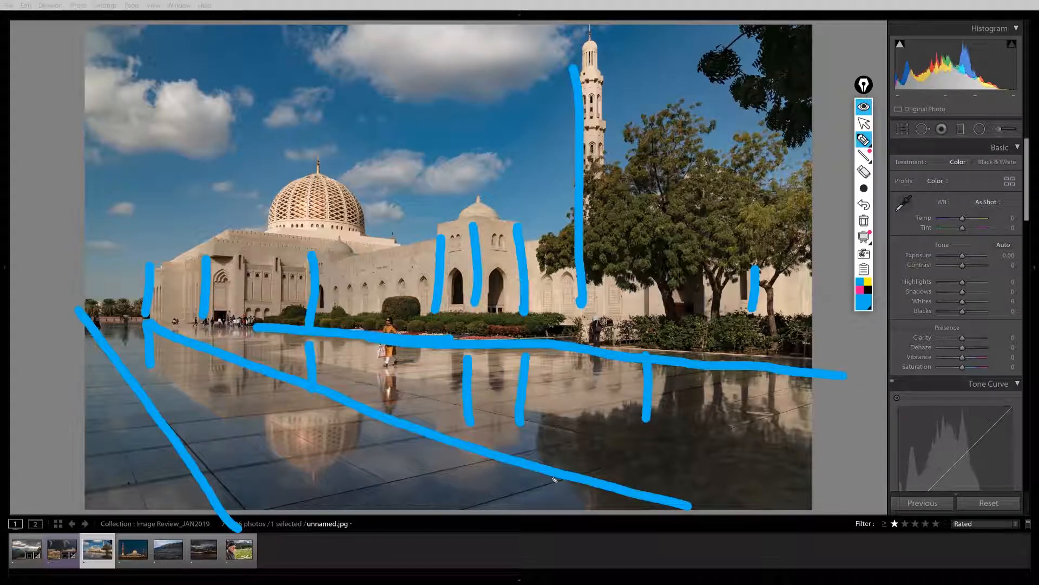
left_click(864, 172)
left_click(865, 221)
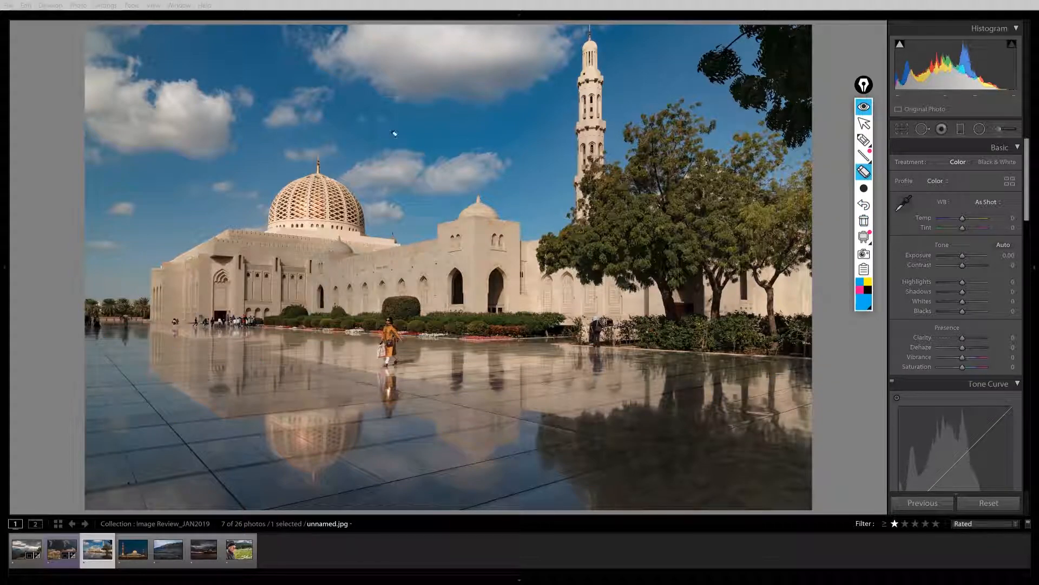
- Circle the minaret's tip at the photo's upper edge in blue, erase the circle, and collapse the annotation tools
left_click(864, 140)
mouse_move(584, 39)
left_mouse_down()
mouse_move(620, 31)
mouse_move(555, 10)
mouse_move(609, 47)
left_mouse_up()
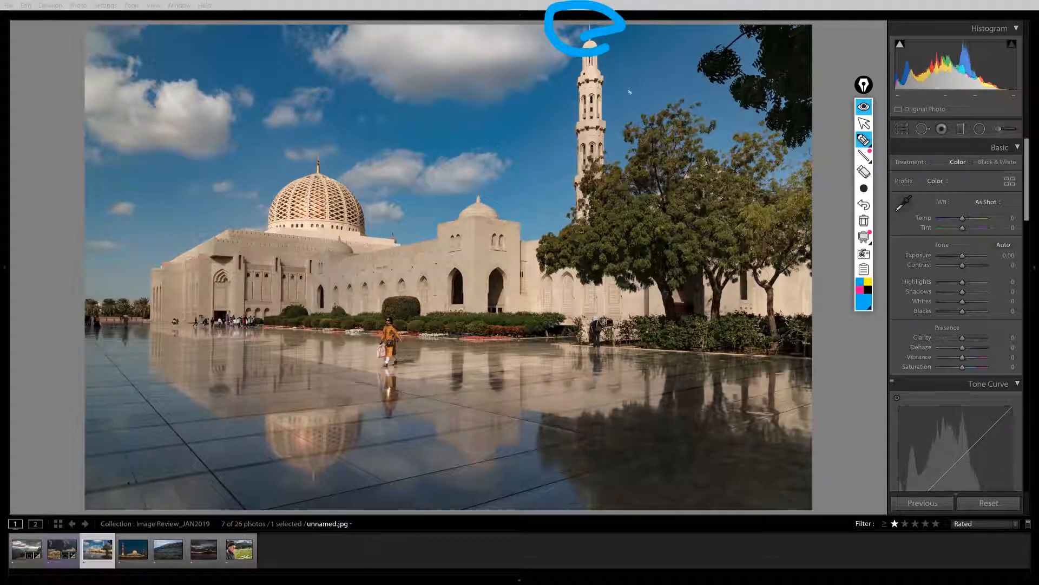
left_click(864, 172)
left_click(592, 33)
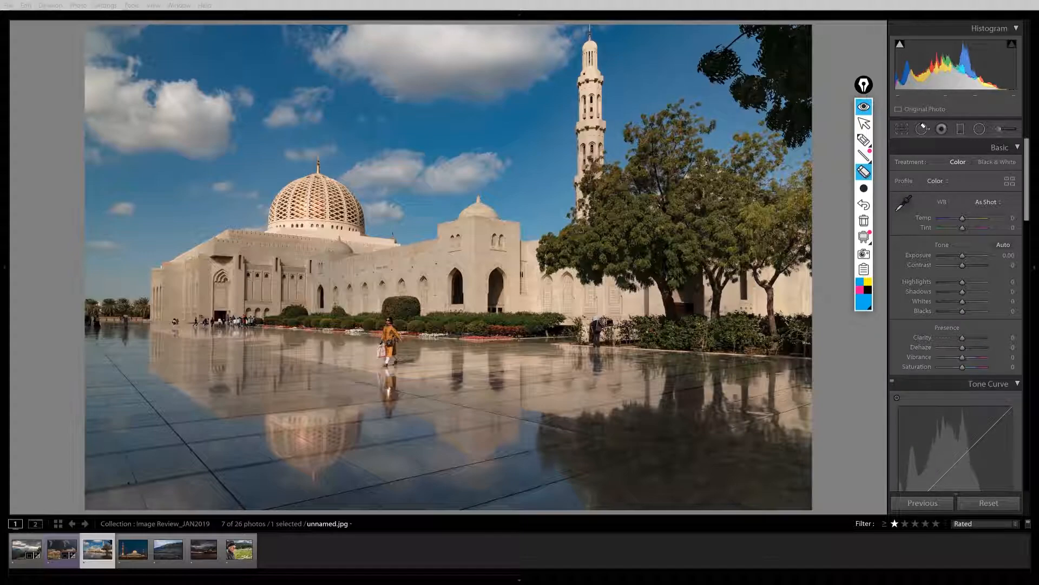
left_click(864, 107)
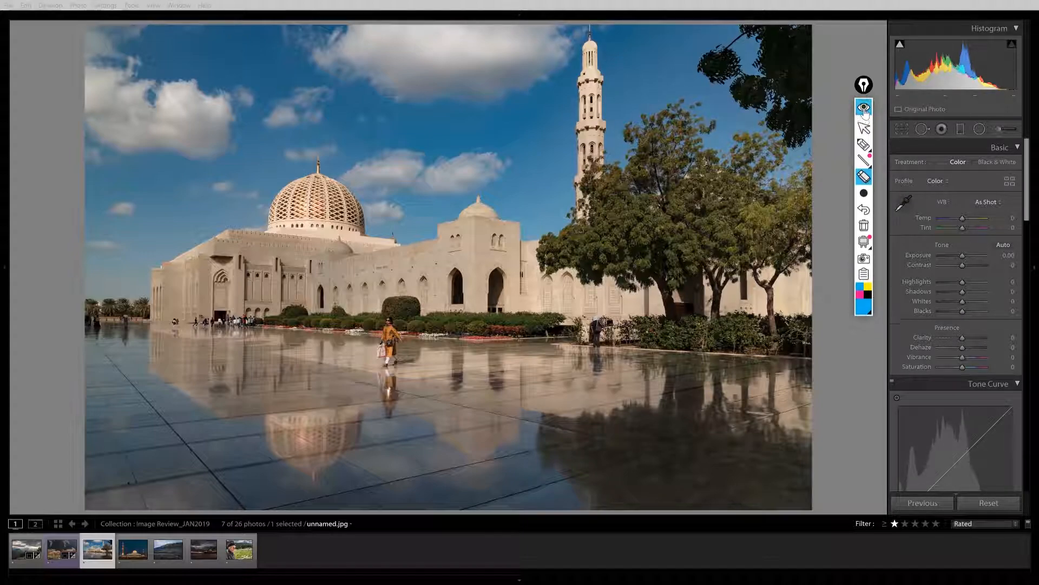
- Heal the minaret's spire tip at the photo's upper edge using Spot Removal at brush size 41
left_click(923, 129)
scroll(593, 37, "down", 5)
scroll(590, 27, "down", 5)
scroll(590, 26, "down", 2)
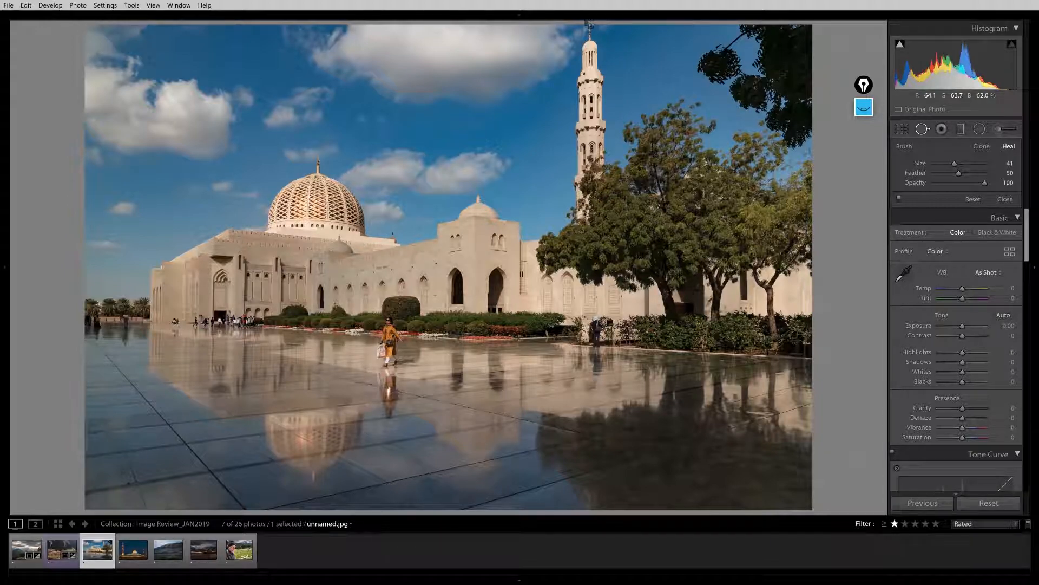
left_click(589, 26)
left_click_drag(590, 32, 606, 30)
key("space")
key("q")
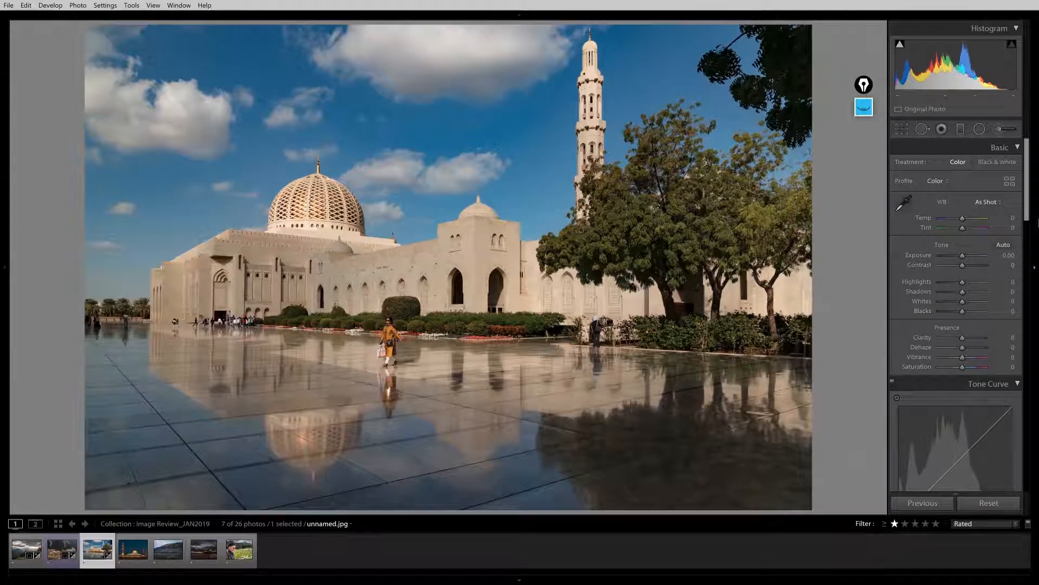
- Try the Full Upright correction on the mosque photo and settle on the Auto Upright correction
scroll(1007, 392, "down", 10)
scroll(1007, 379, "up", 3)
scroll(1008, 368, "down", 6)
scroll(1004, 425, "down", 1)
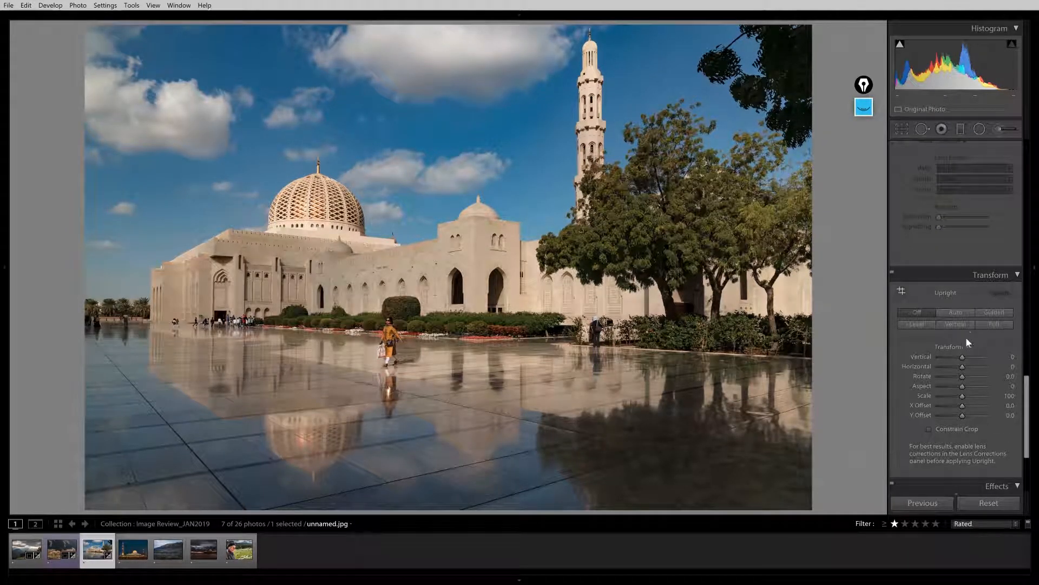
left_click(966, 313)
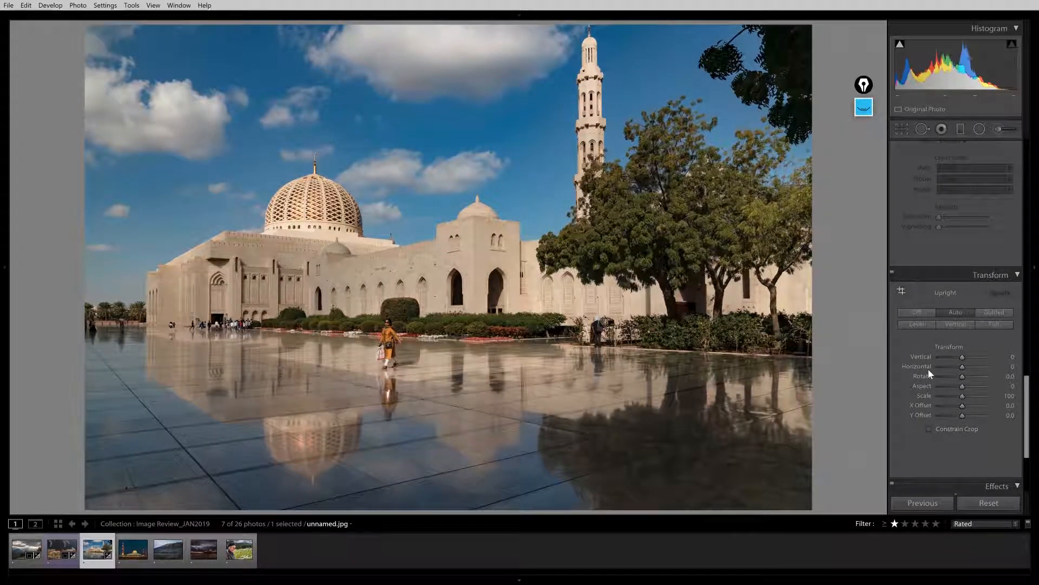
left_click(985, 326)
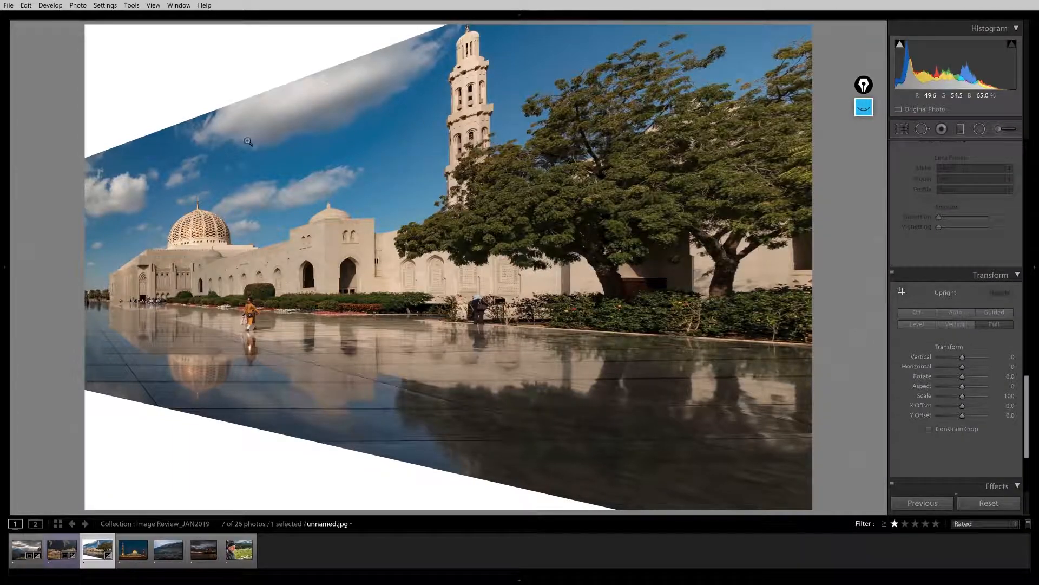
left_click(944, 312)
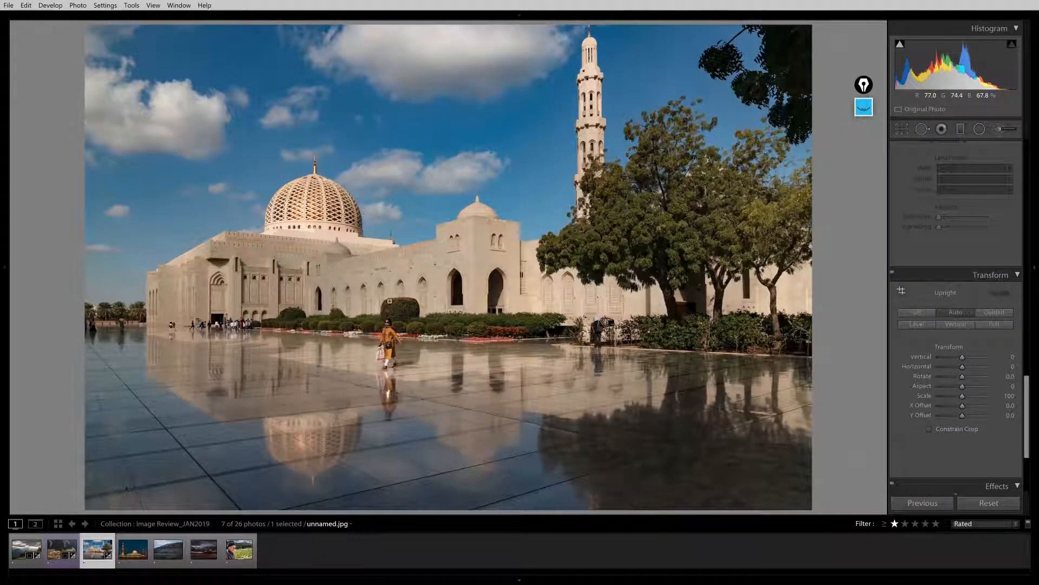
left_click(899, 133)
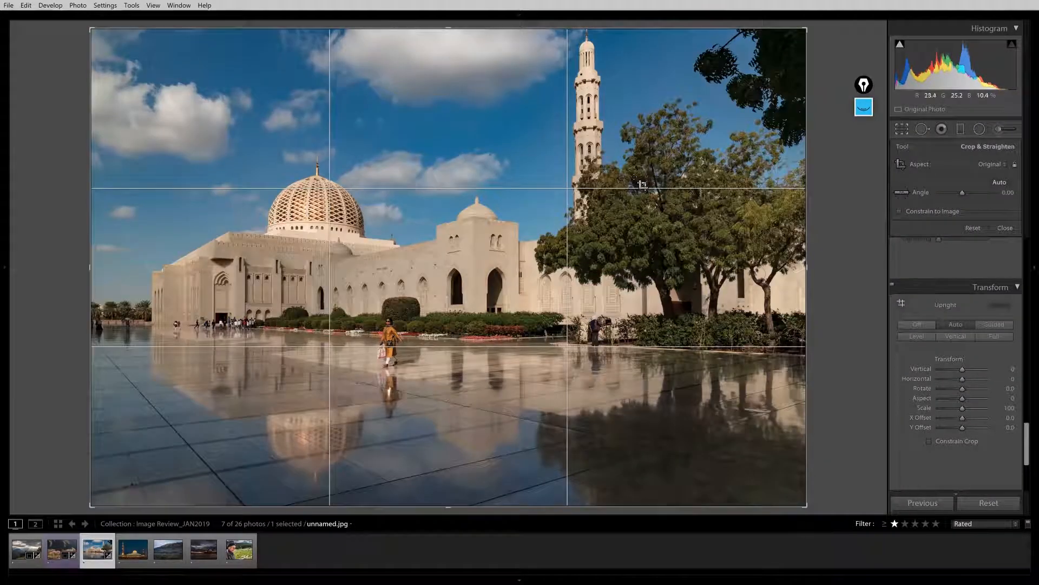
left_click_drag(606, 133, 612, 138)
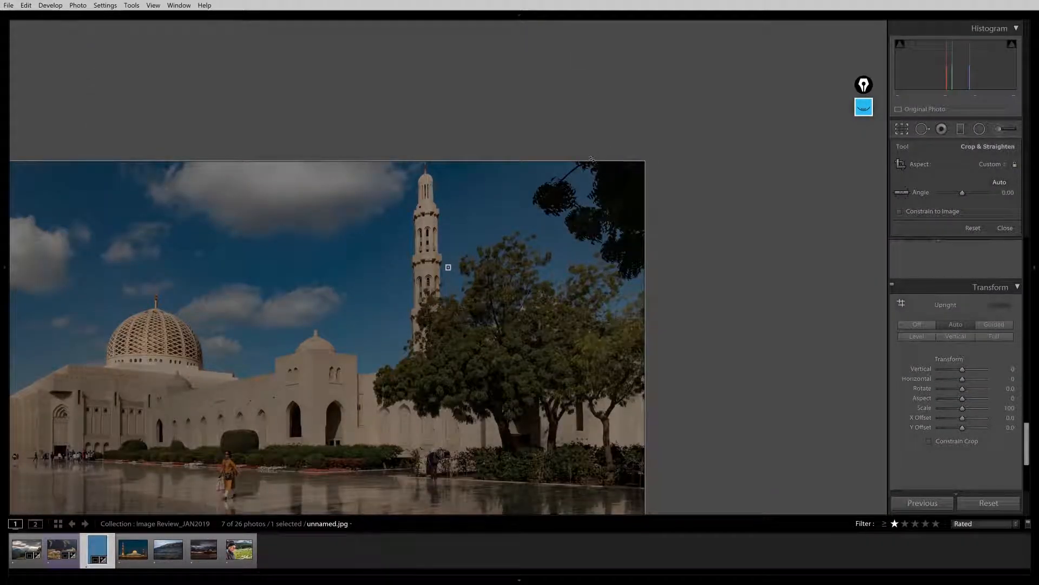
key("ctrl+z")
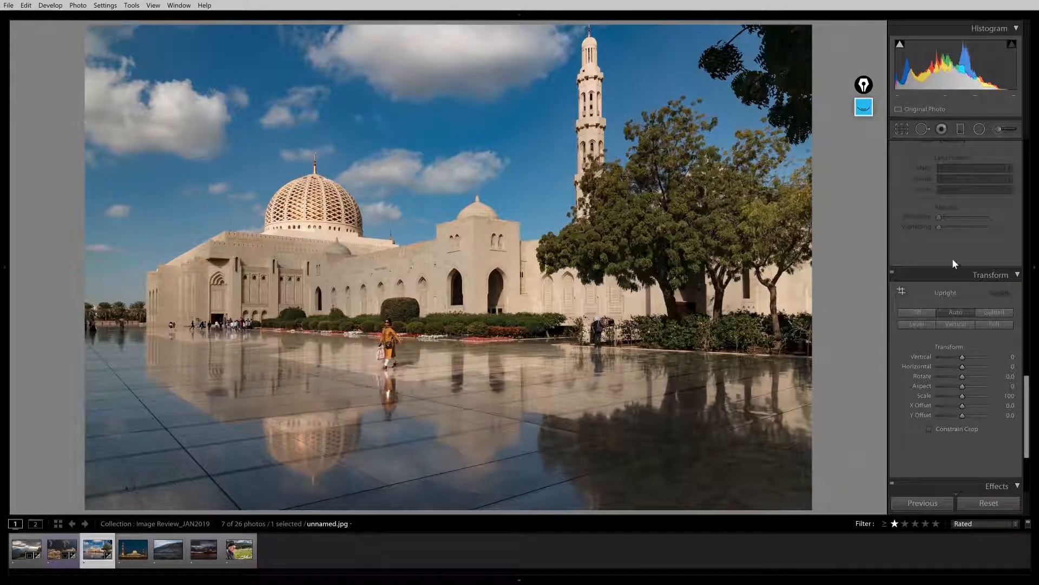
- Retouch the spire tip of the perspective-corrected mosque photo with a Heal spot of size 40
scroll(961, 263, "up", 10)
left_click(923, 130)
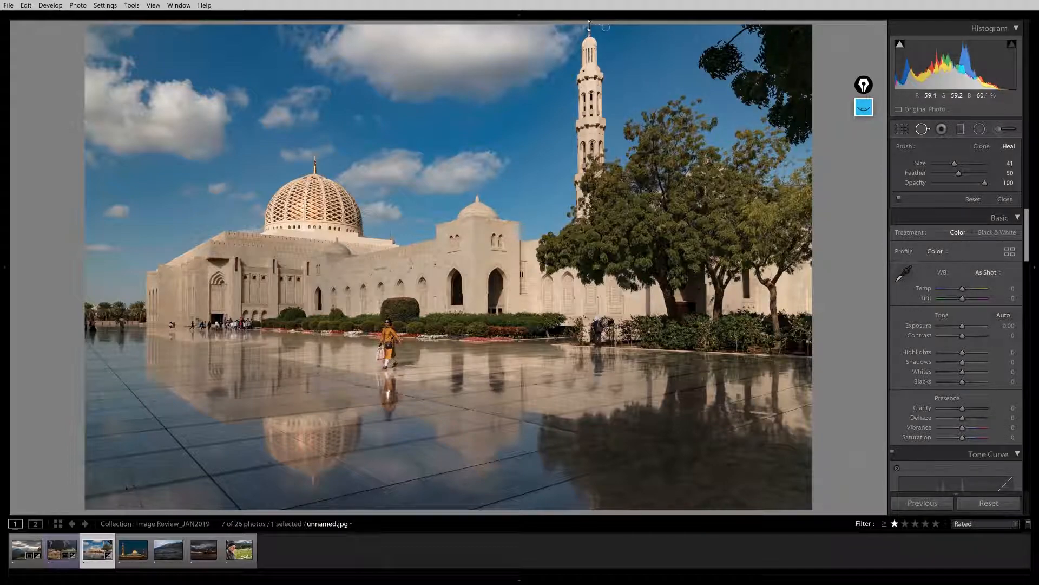
left_click(589, 27)
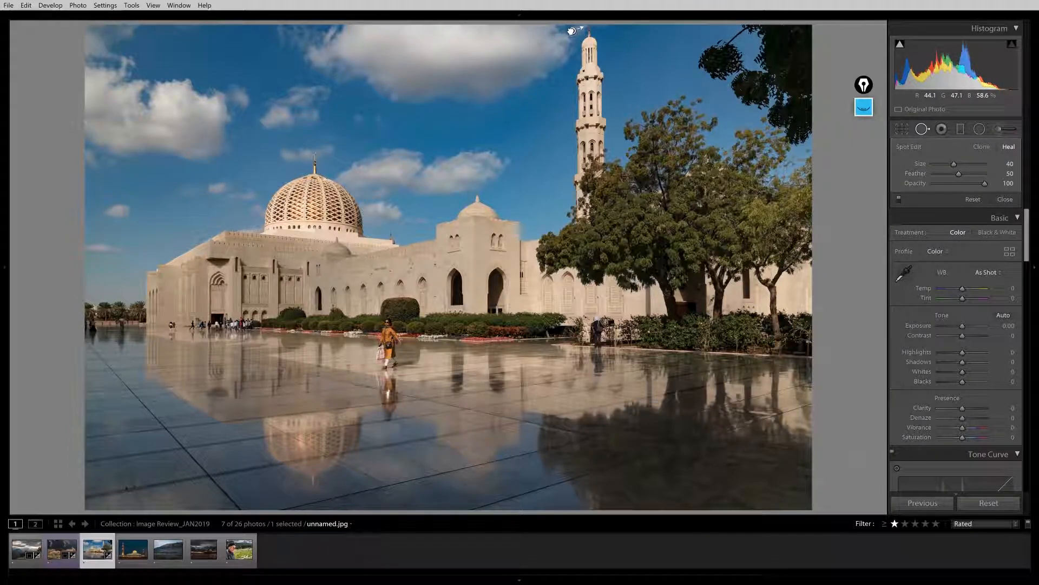
key("q")
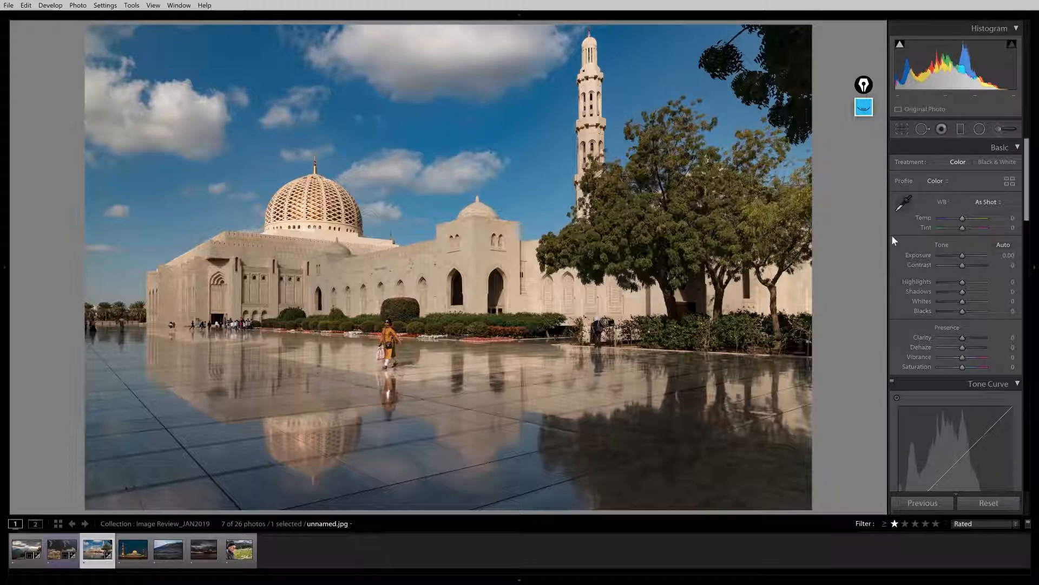
- Set the mosque photo's Exposure to +0.40, Highlights to −13 and Shadows to +18
left_click_drag(963, 252, 966, 254)
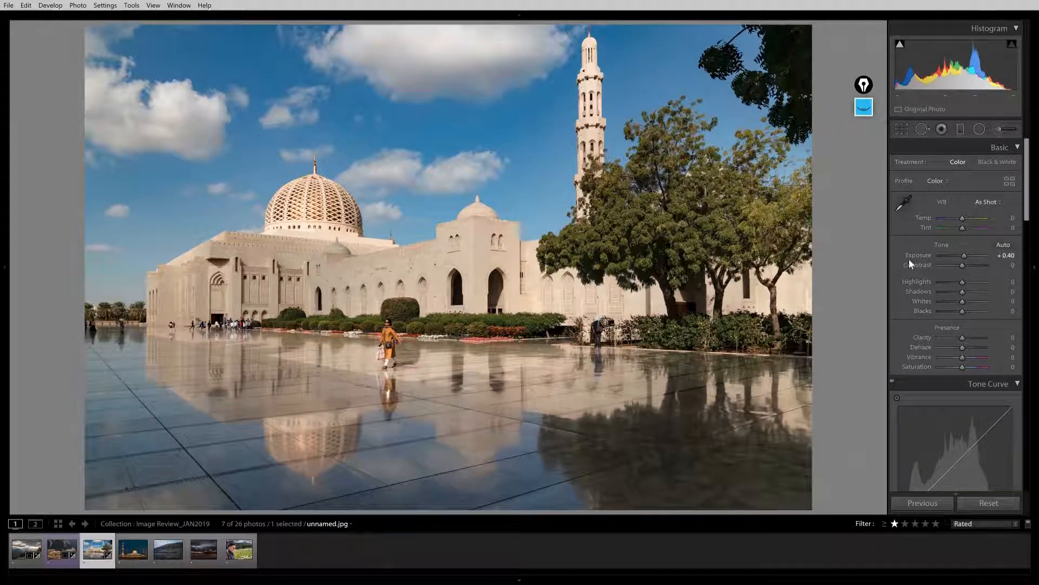
left_click_drag(962, 281, 957, 281)
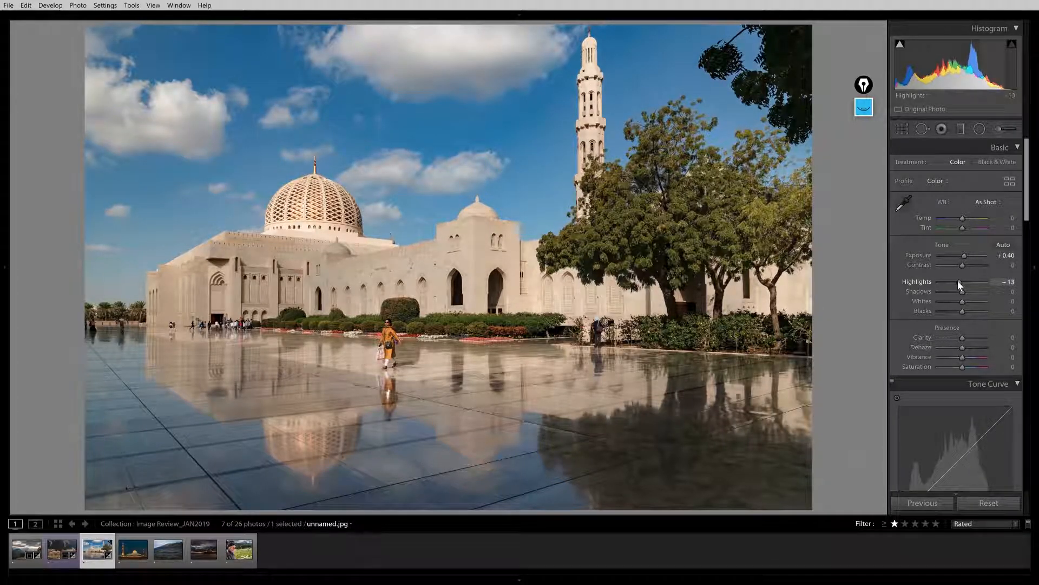
left_click_drag(962, 291, 957, 300)
- Try Whites at −13 and Blacks at +11 while checking for clipping, and reset both to 0
left_click(961, 302, "alt")
left_click(962, 311, "alt")
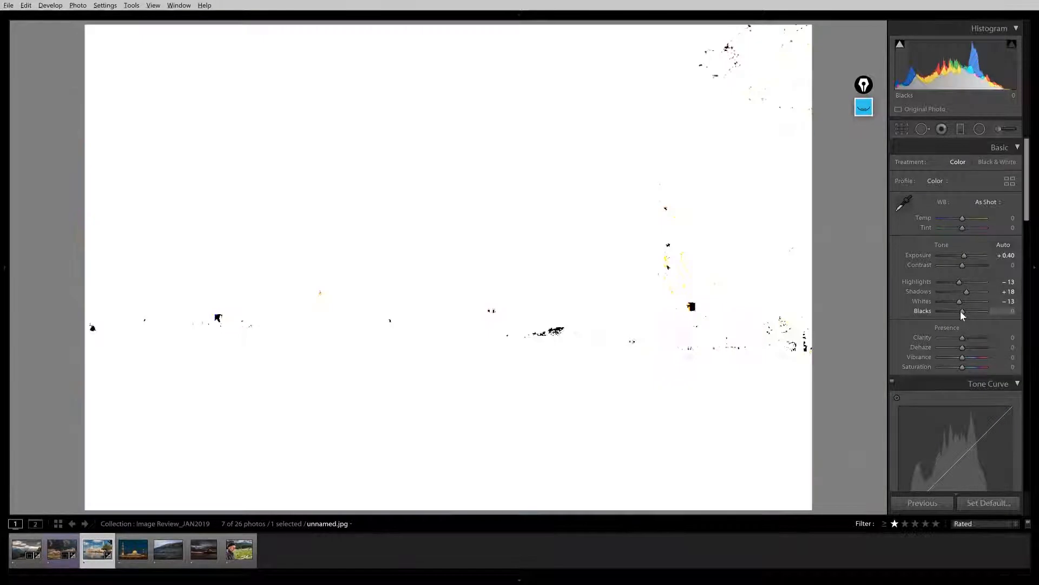
left_click_drag(962, 311, 965, 311)
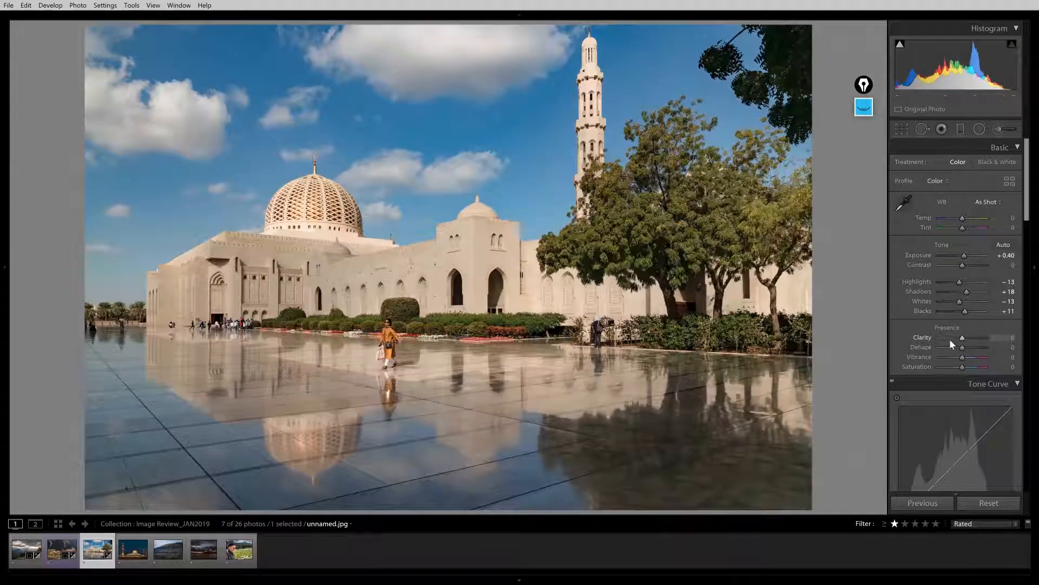
double_click(962, 311)
double_click(961, 303)
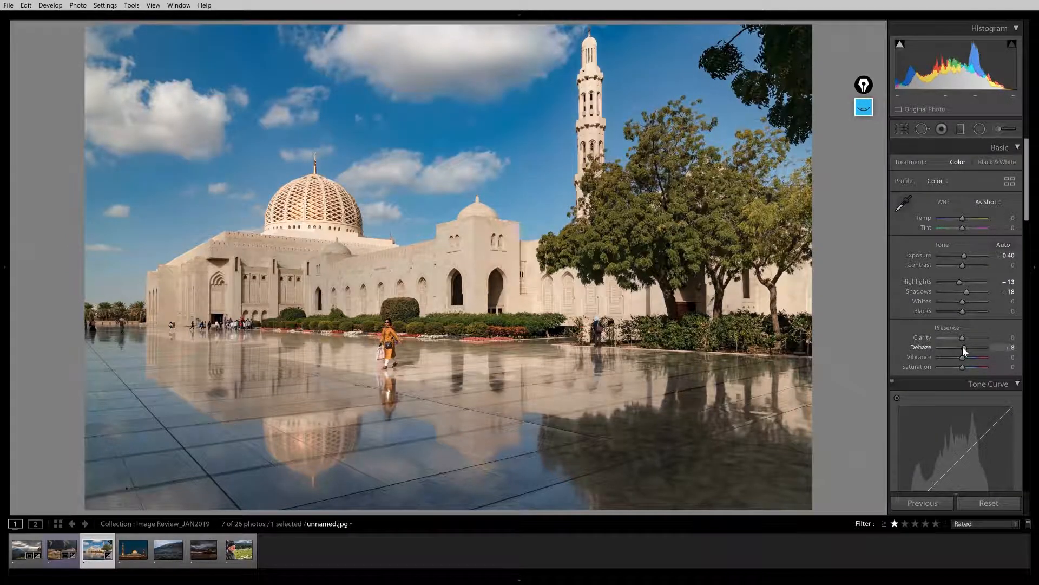
- Set Dehaze to +11 and Vibrance to +20, trying Clarity and resetting it to 0
key("Up")
key("Up")
key("Up")
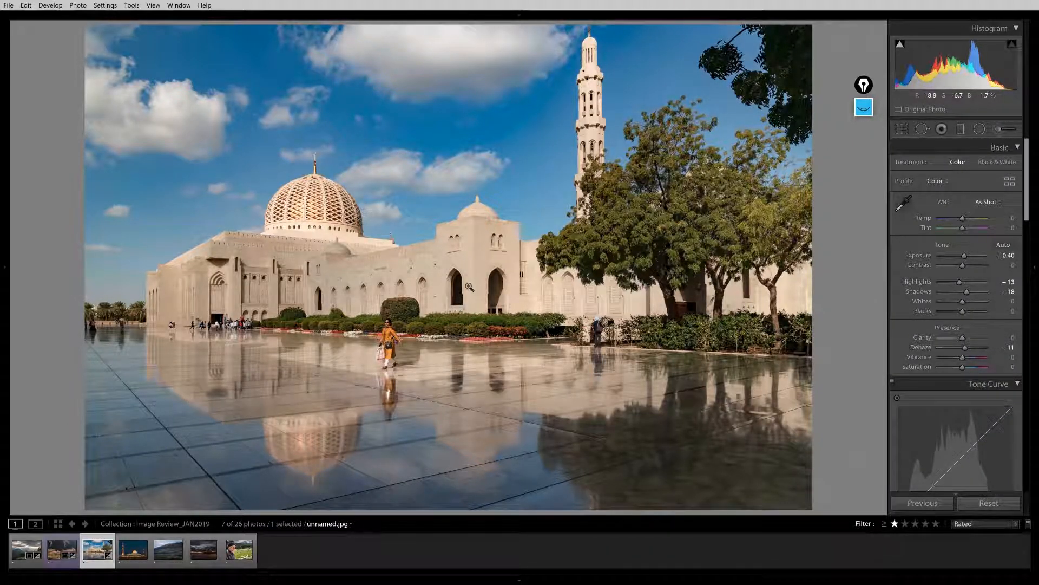
left_click_drag(963, 339, 964, 339)
double_click(959, 339)
left_click_drag(964, 359, 967, 356)
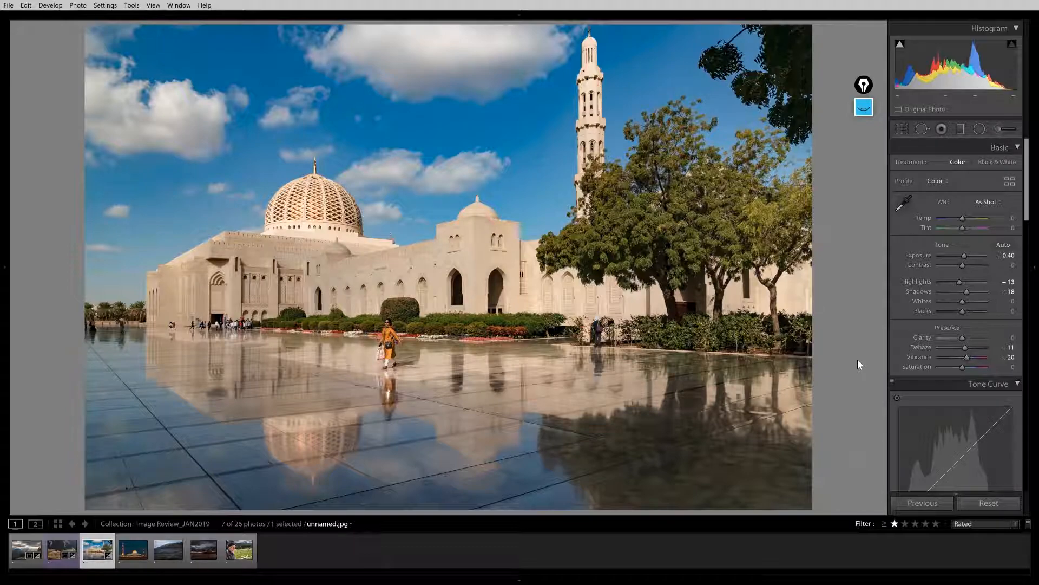
- Set the mosque photo's Contrast to +10 and warm its white balance to Temp +5
left_click_drag(966, 267, 962, 265)
double_click(962, 265)
left_click_drag(964, 264, 967, 266)
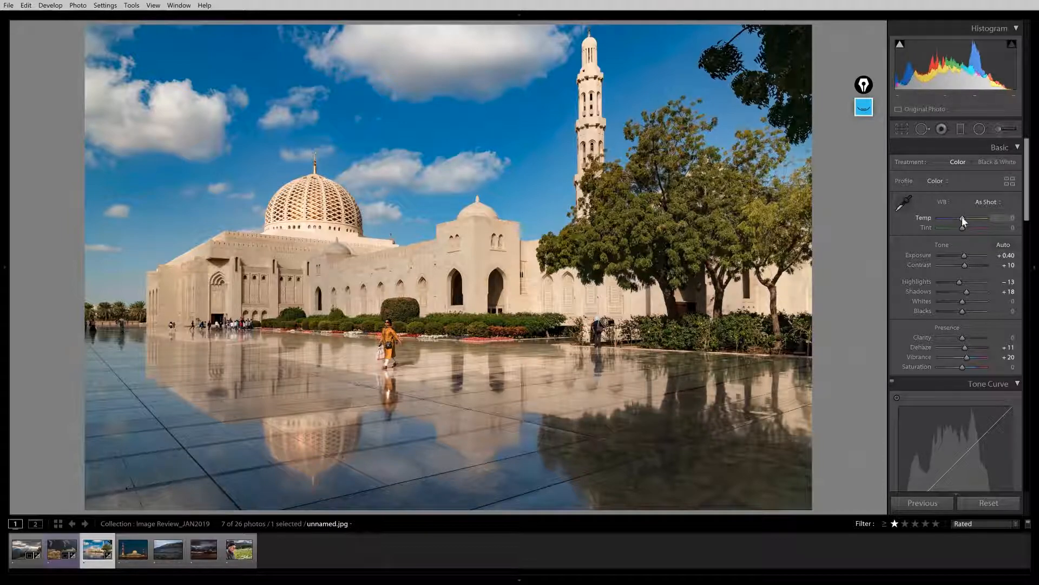
left_click_drag(966, 219, 963, 225)
left_click_drag(961, 217, 964, 219)
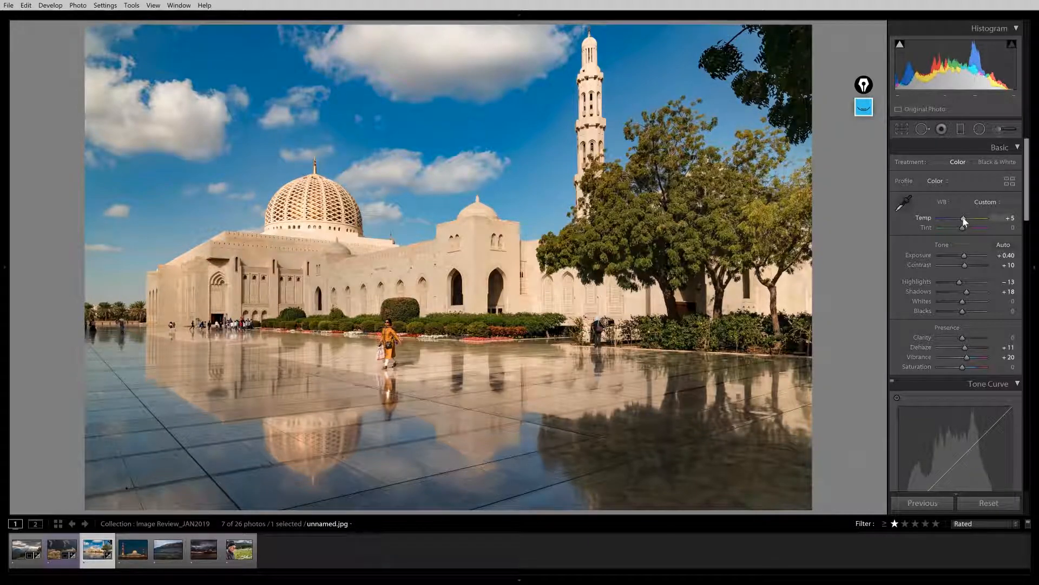
scroll(1020, 315, "down", 5)
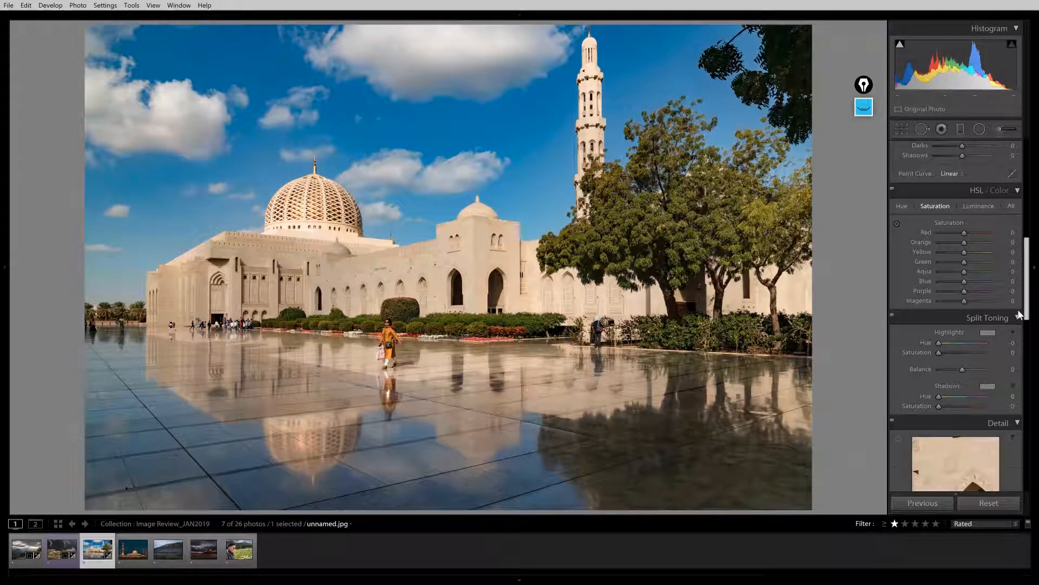
scroll(1022, 312, "up", 1)
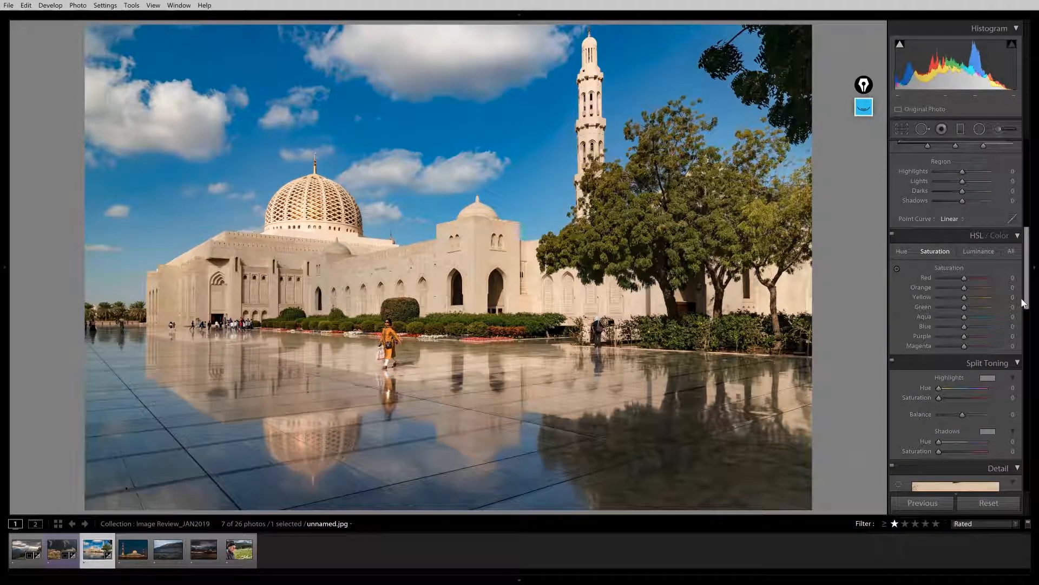
left_click_drag(1024, 299, 1022, 178)
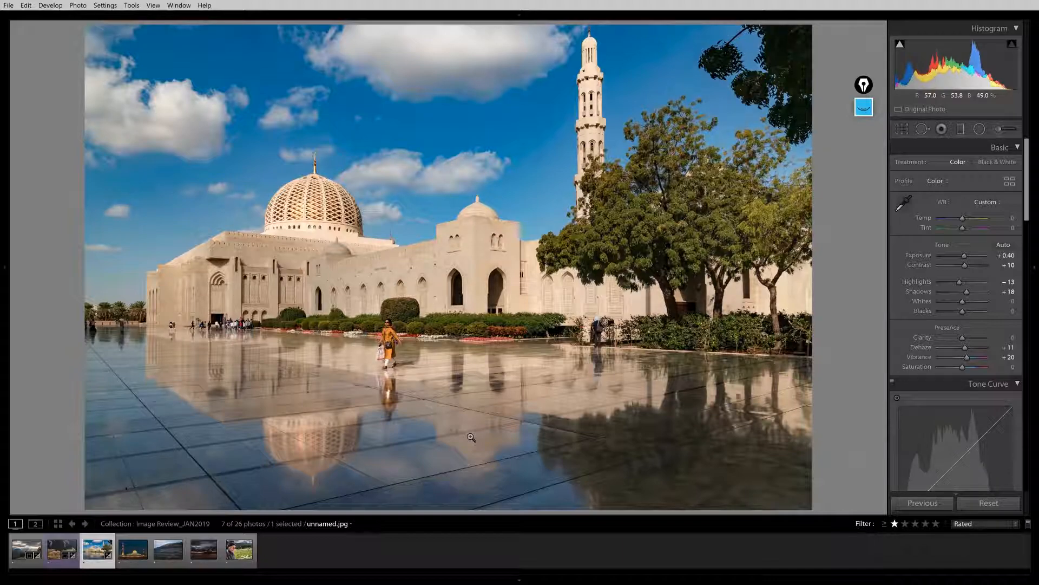
- Open the night mosque photo and examine its minarets, dome and lit facade up close
left_click(134, 549)
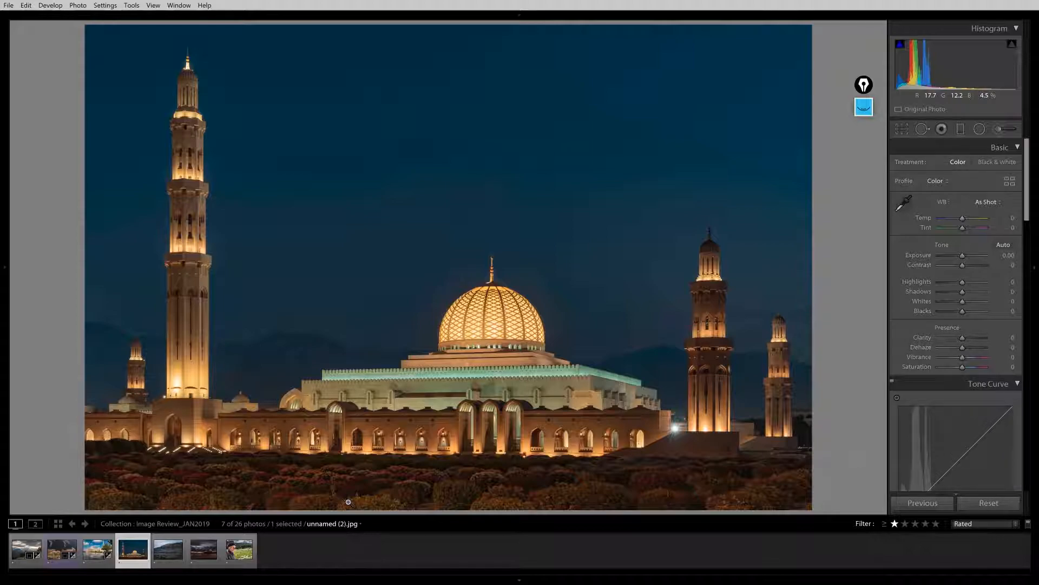
left_click(452, 409)
left_click_drag(529, 373, 355, 327)
left_click_drag(669, 294, 253, 290)
left_click_drag(586, 216, 506, 448)
left_click_drag(500, 282, 689, 338)
left_click_drag(151, 255, 475, 366)
left_click_drag(279, 434, 418, 246)
left_click_drag(154, 430, 581, 199)
left_click_drag(293, 236, 389, 395)
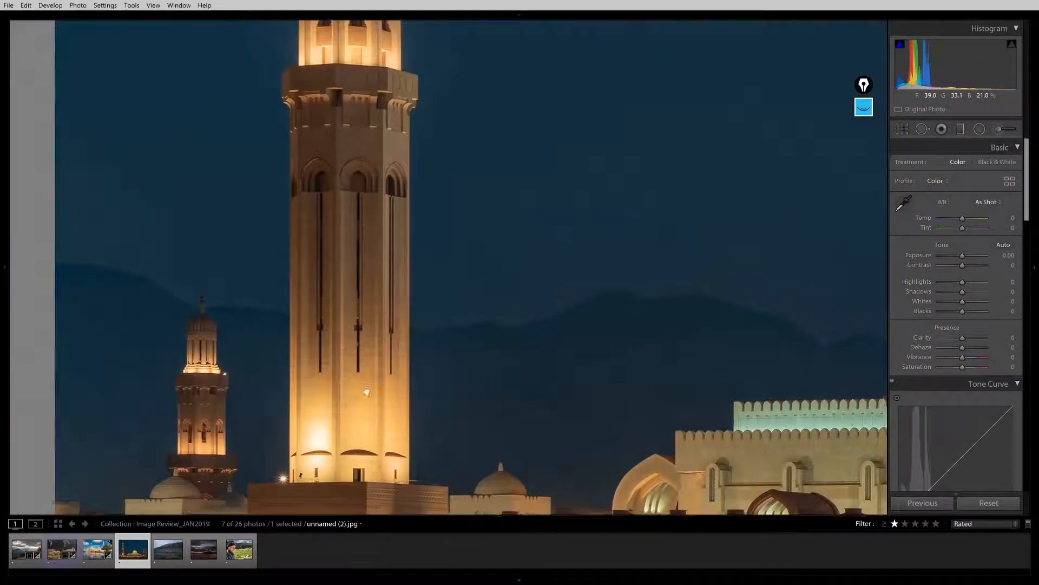
left_click_drag(320, 178, 394, 355)
left_click_drag(412, 503, 522, 218)
left_click(612, 259)
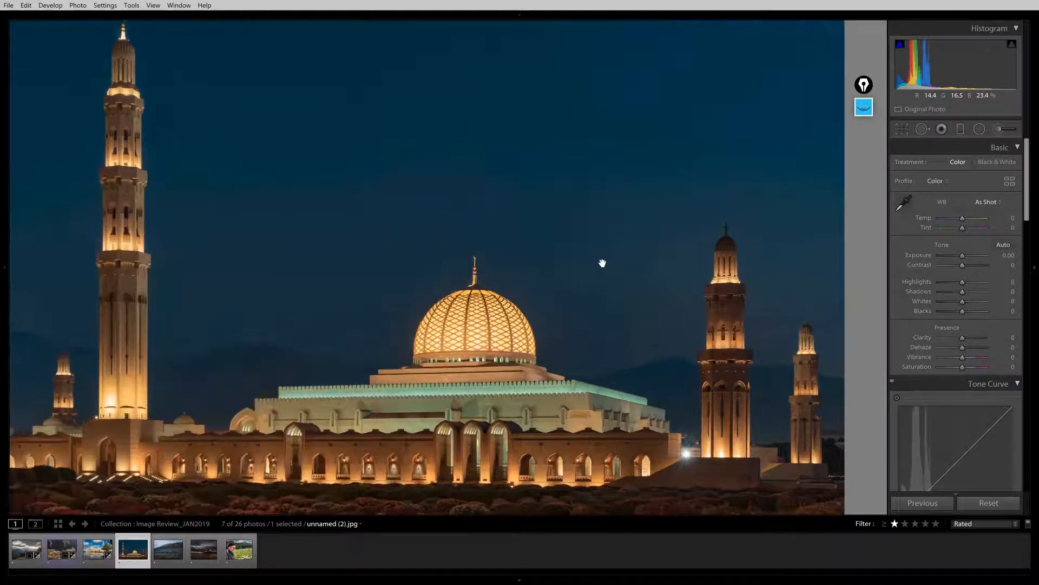
- Examine the dome, both tall minarets and the sky around them at close zoom for image quality
left_click(601, 262)
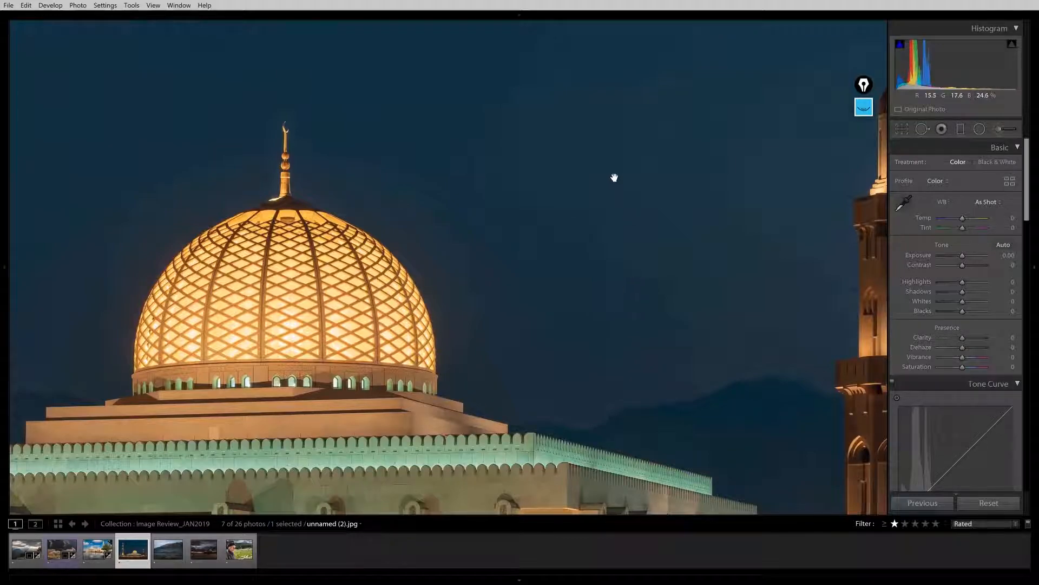
left_click_drag(383, 137, 455, 311)
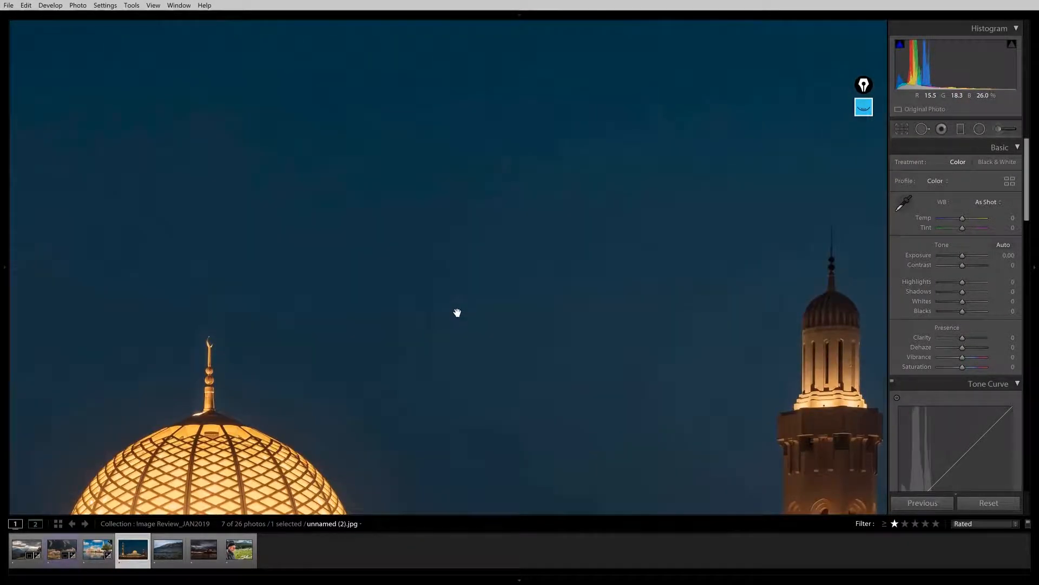
left_click_drag(772, 328, 431, 248)
left_click_drag(546, 333, 453, 115)
left_click_drag(453, 291, 445, 151)
left_click_drag(579, 245, 590, 249)
left_click_drag(401, 160, 642, 352)
left_click_drag(316, 239, 587, 318)
left_click_drag(384, 387, 638, 279)
left_click_drag(381, 288, 671, 390)
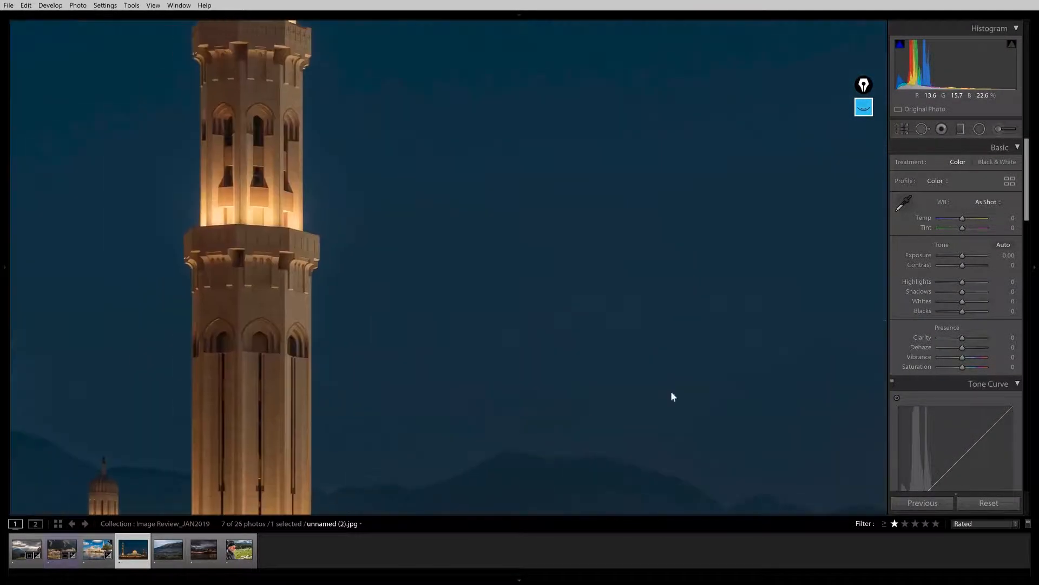
left_click_drag(501, 315, 717, 209)
left_click_drag(550, 316, 689, 432)
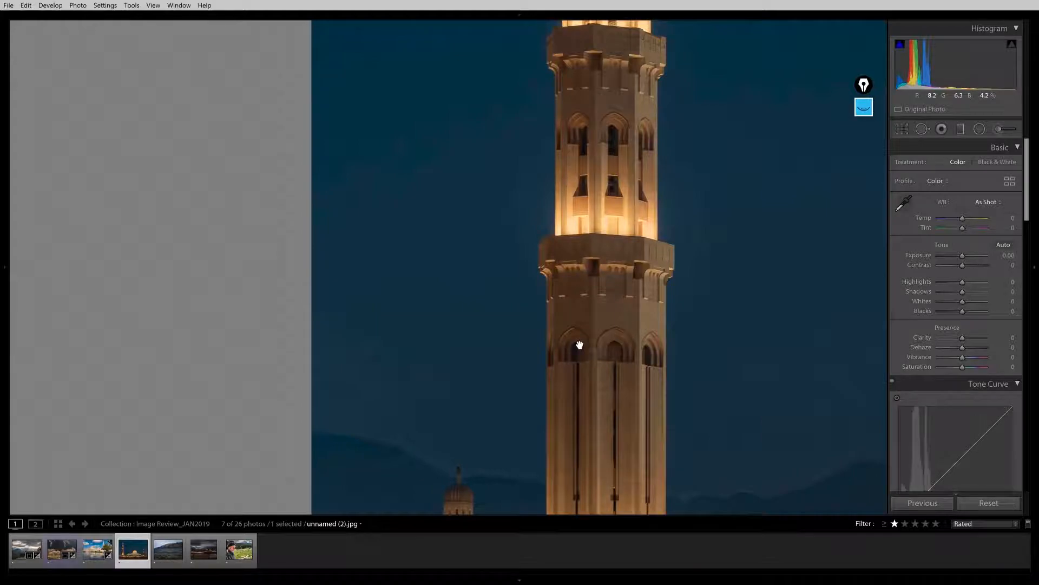
left_click_drag(695, 273, 659, 460)
left_click_drag(542, 319, 346, 509)
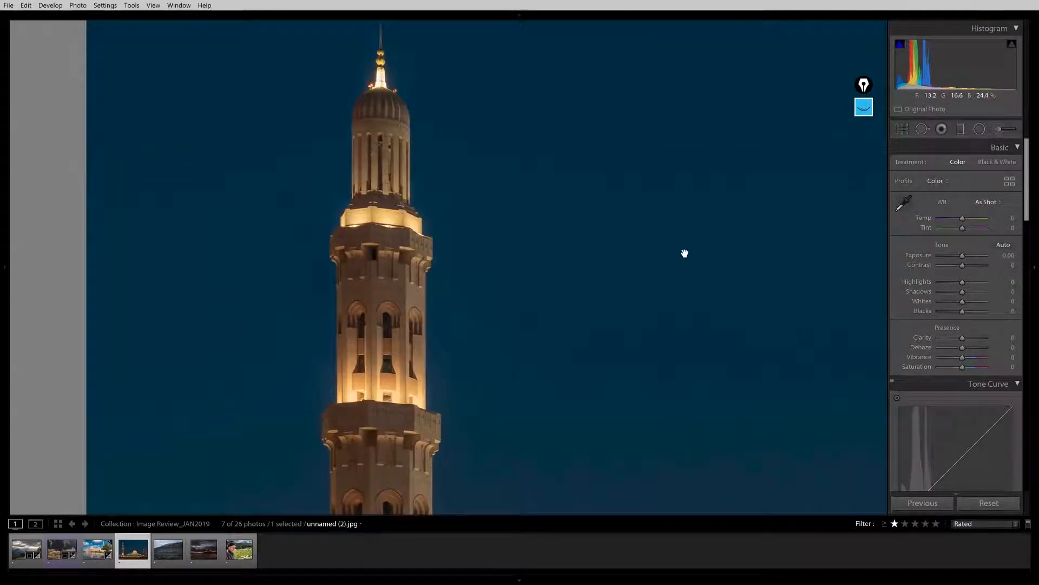
- Examine the upper sky and the glow around the dome for tonal transitions and artifacts, and return to the full view
left_click_drag(684, 250, 417, 399)
left_click_drag(611, 449, 513, 259)
left_click_drag(752, 376, 696, 318)
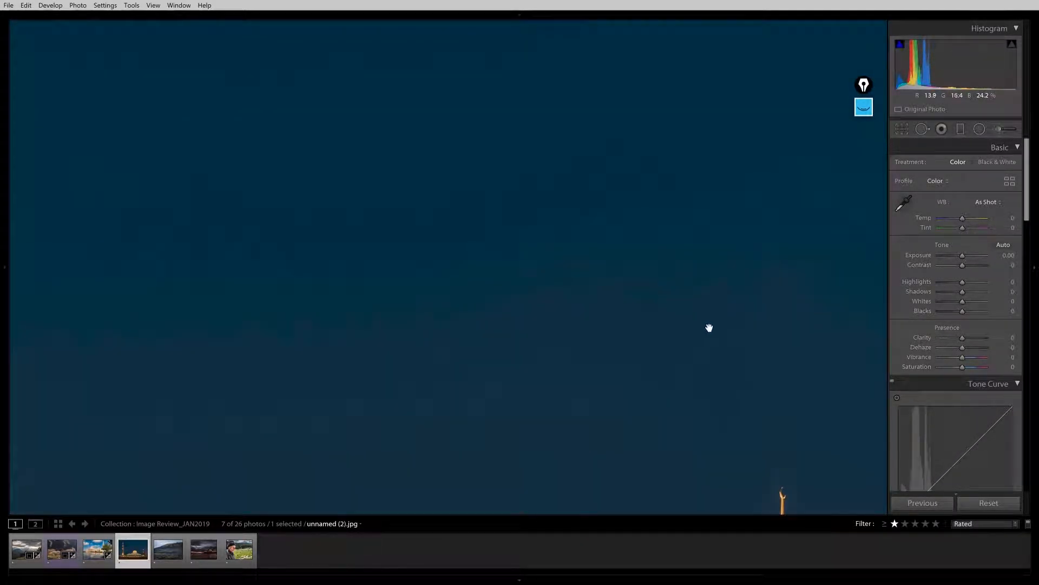
left_click_drag(735, 355, 569, 239)
mouse_move(757, 311)
left_mouse_down()
mouse_move(662, 330)
mouse_move(426, 343)
left_mouse_up()
left_click_drag(728, 361, 578, 300)
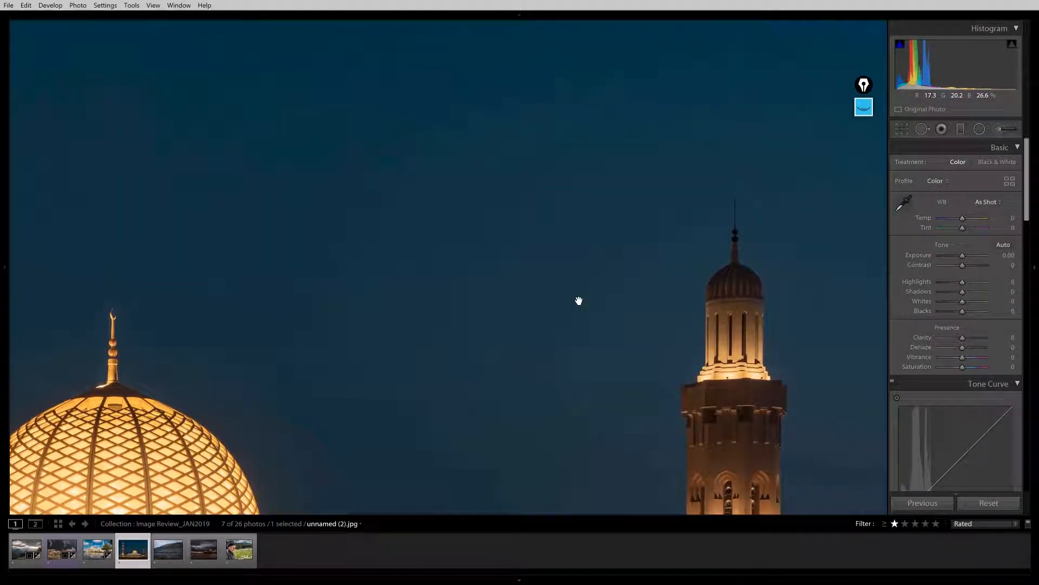
mouse_move(349, 405)
left_mouse_down()
mouse_move(374, 304)
mouse_move(342, 208)
mouse_move(527, 346)
left_mouse_up()
mouse_move(391, 65)
left_mouse_down()
mouse_move(334, 242)
mouse_move(252, 329)
left_mouse_up()
left_click_drag(443, 116, 537, 327)
left_click_drag(178, 190, 532, 269)
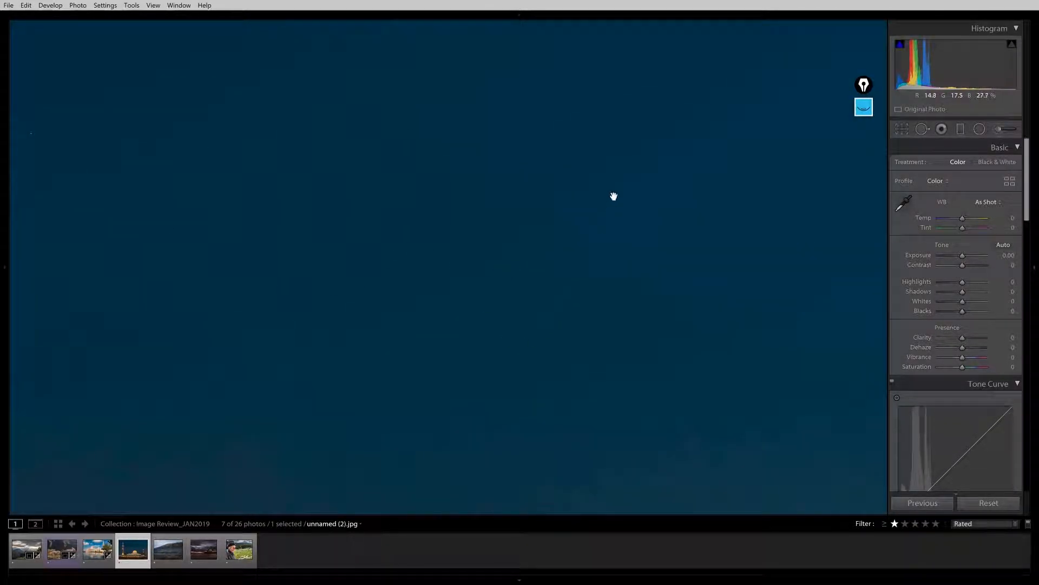
scroll(587, 397, "up", 3)
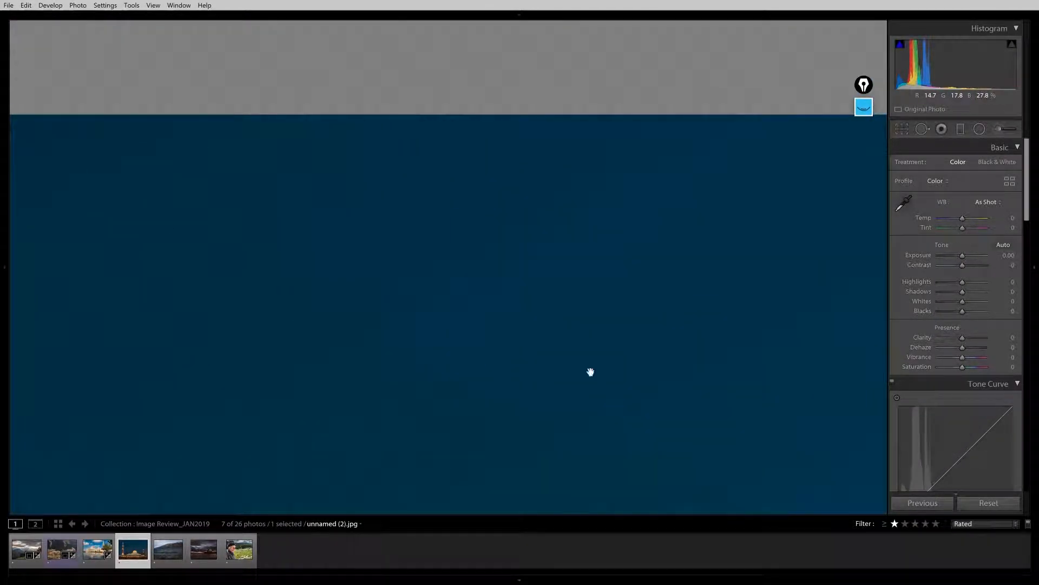
left_click_drag(681, 423, 472, 224)
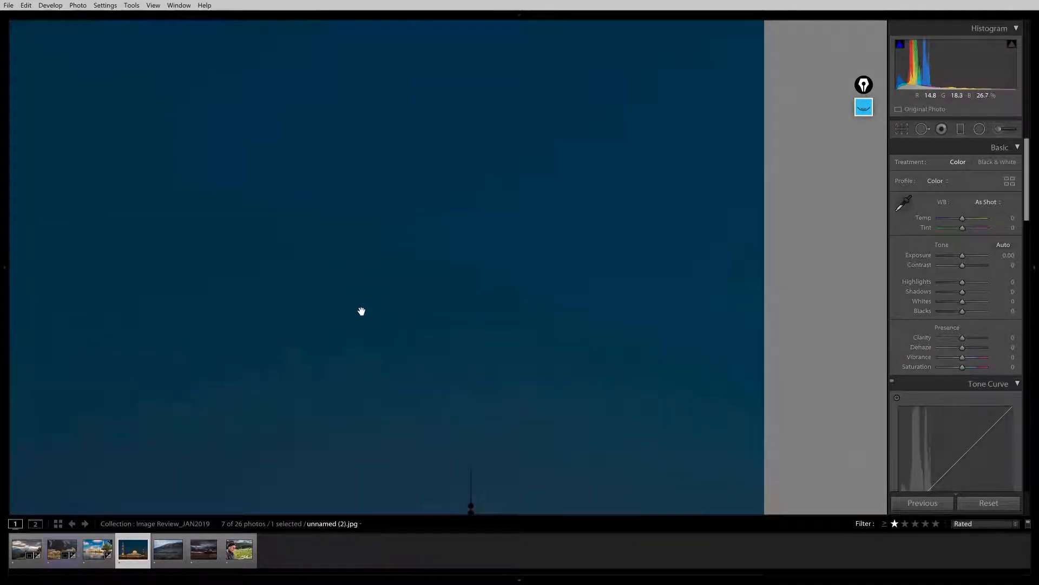
left_click_drag(443, 422, 420, 216)
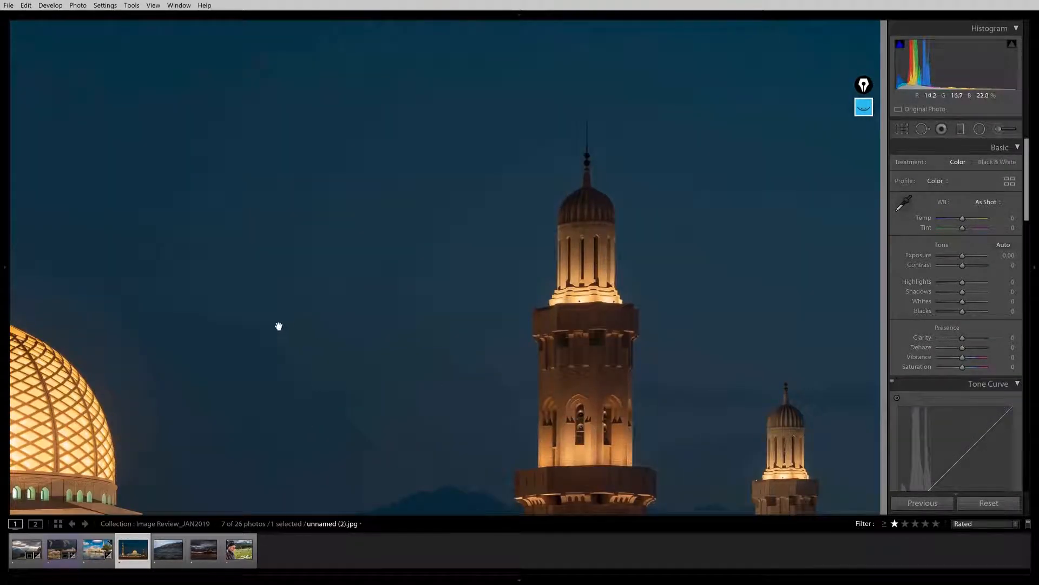
left_click_drag(288, 322, 427, 271)
left_click_drag(248, 188, 462, 324)
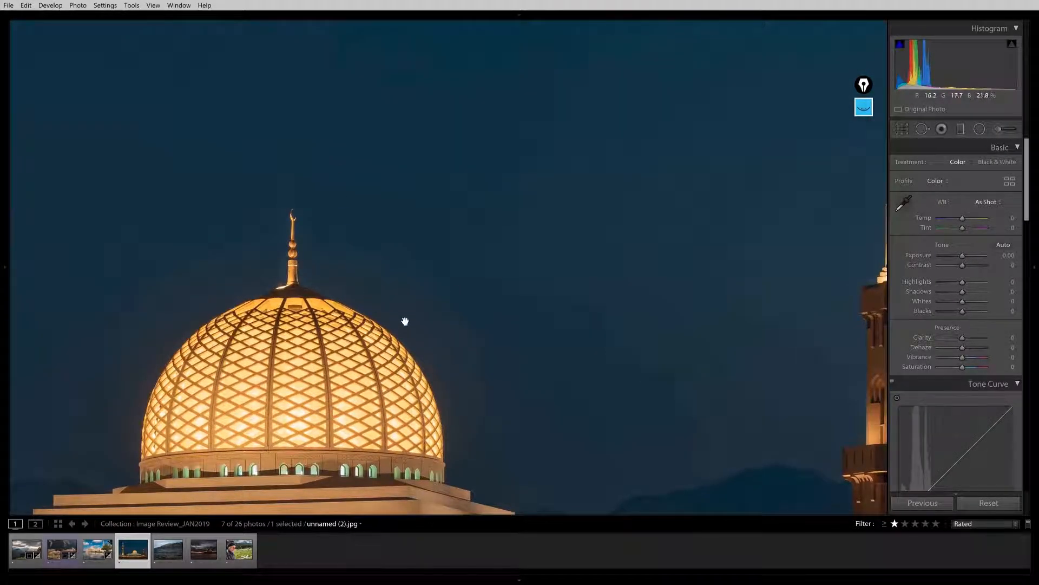
left_click_drag(505, 232, 376, 464)
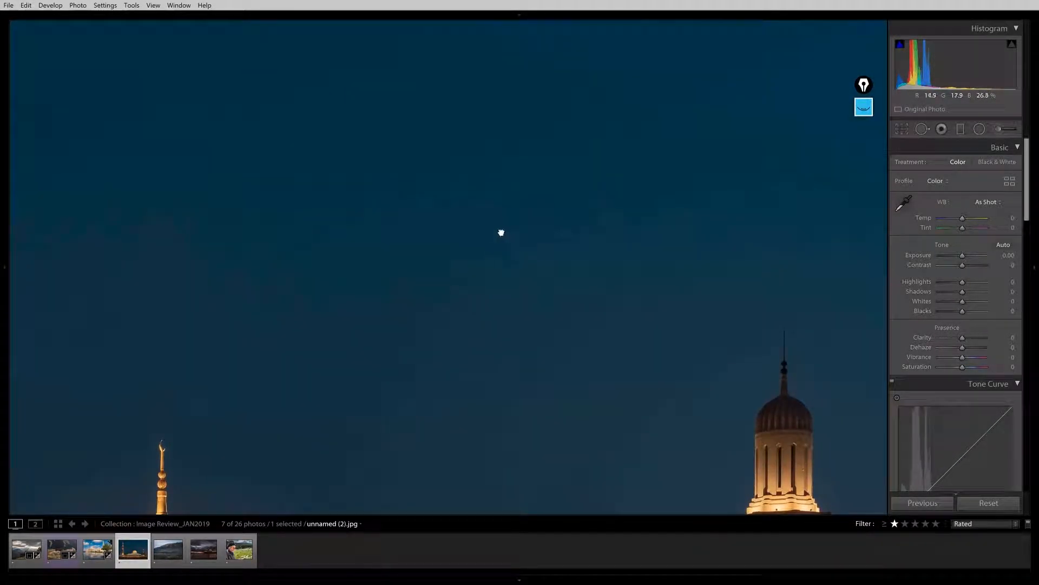
left_click_drag(503, 230, 376, 444)
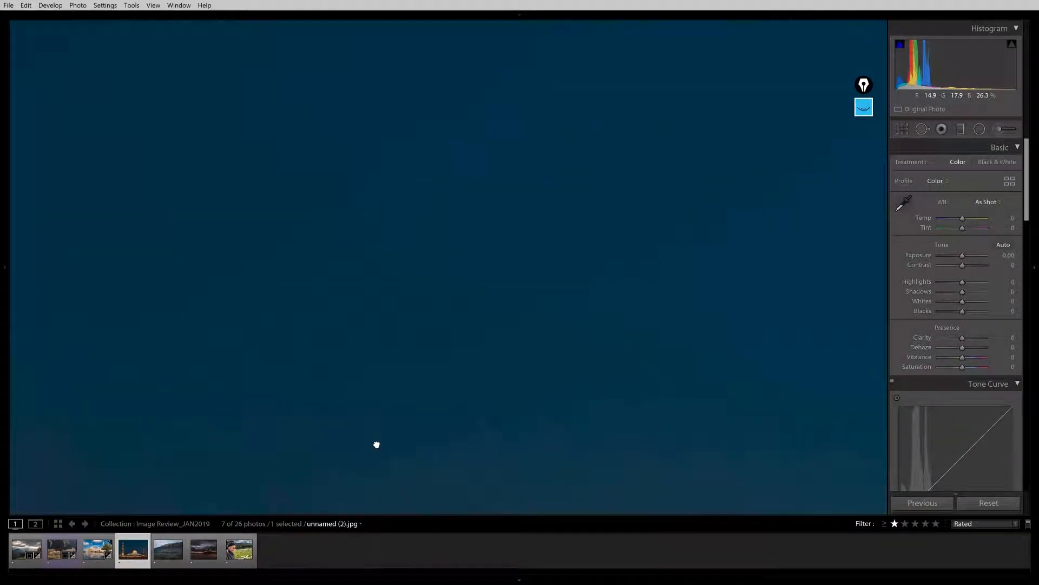
left_click(510, 429)
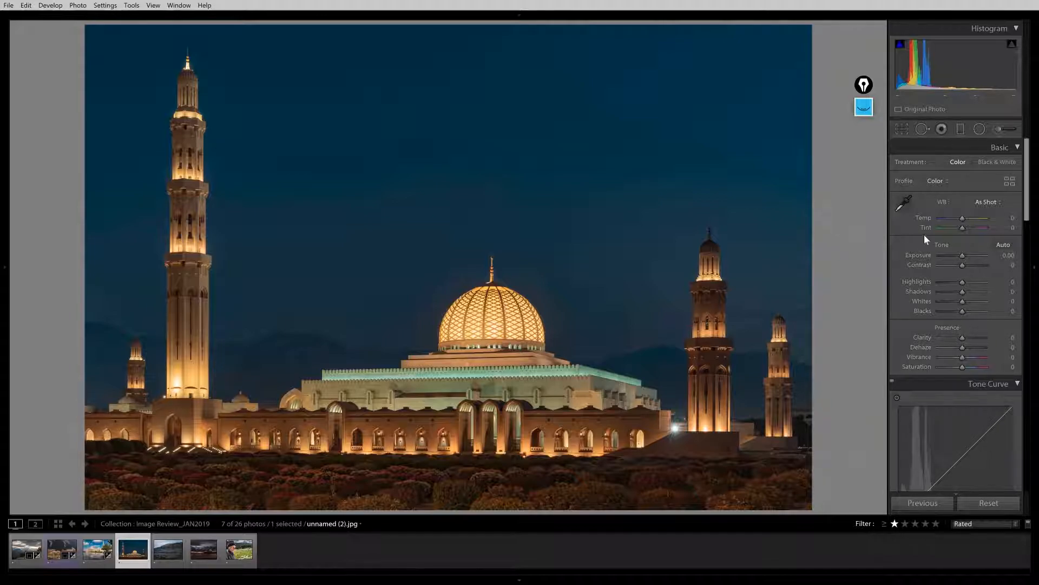
- Set the night mosque photo's Exposure to +0.46 and Highlights to −7
left_click_drag(963, 256, 966, 258)
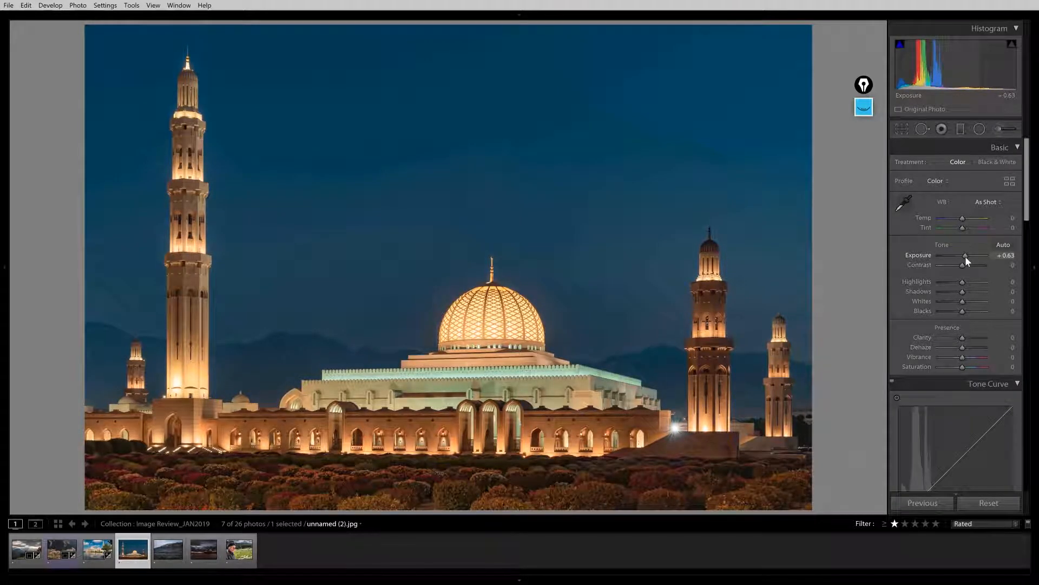
double_click(965, 256)
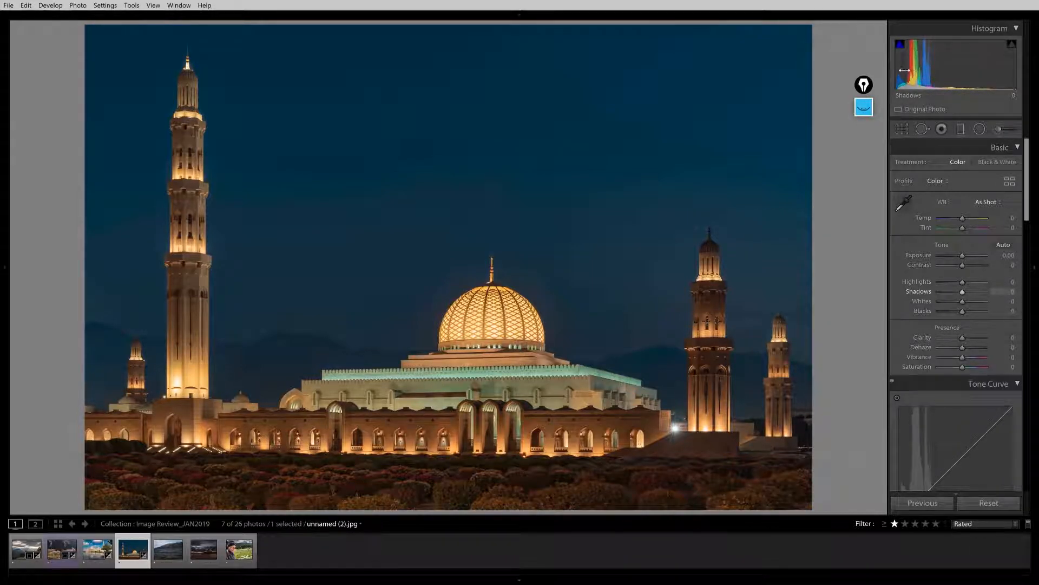
left_click(965, 257)
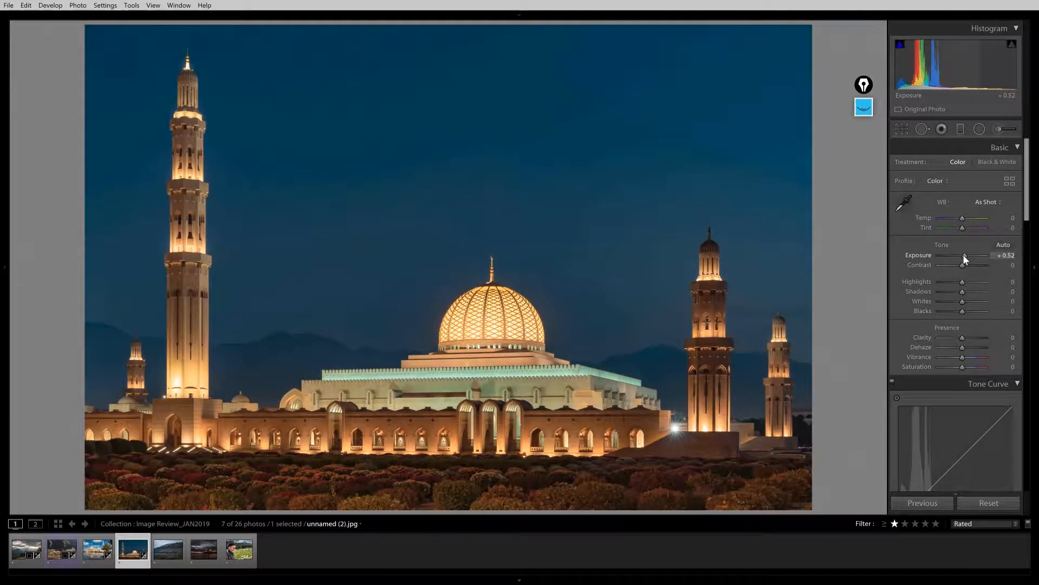
left_click_drag(963, 254, 963, 255)
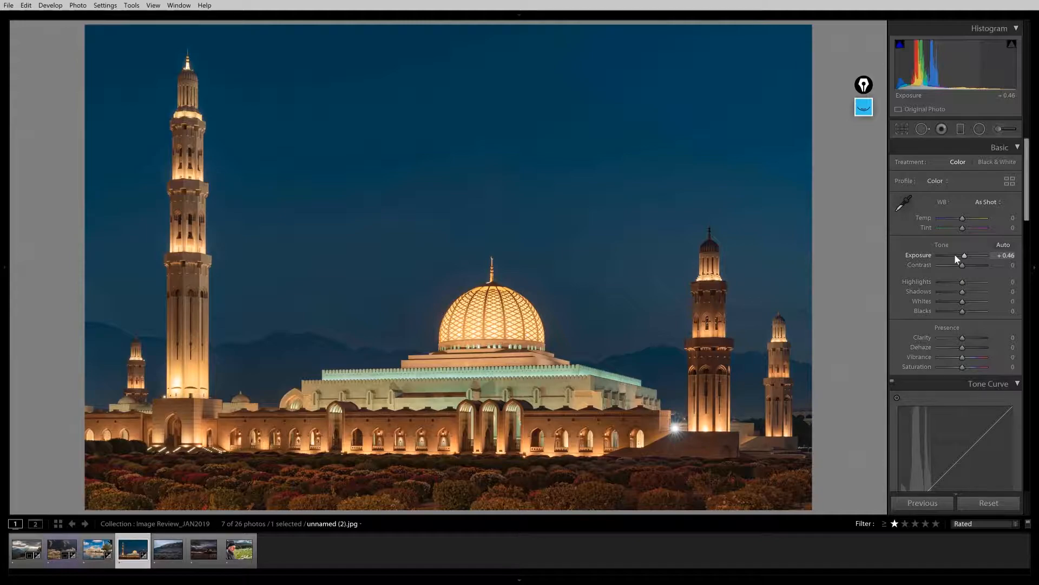
left_click(960, 280)
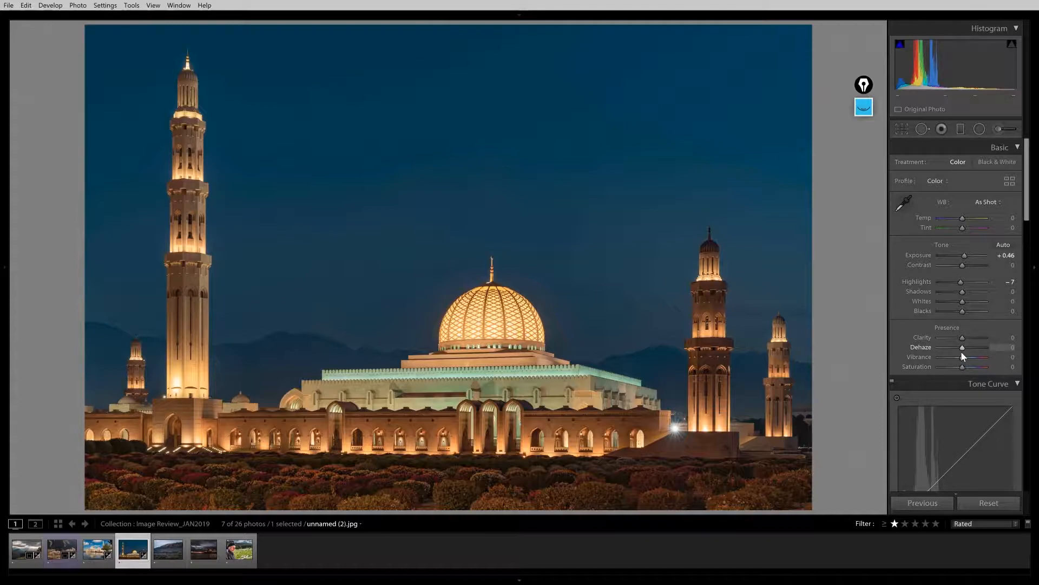
- Correct the night mosque photo's perspective with Auto Upright, comparing it with Full Upright
scroll(975, 324, "down", 10)
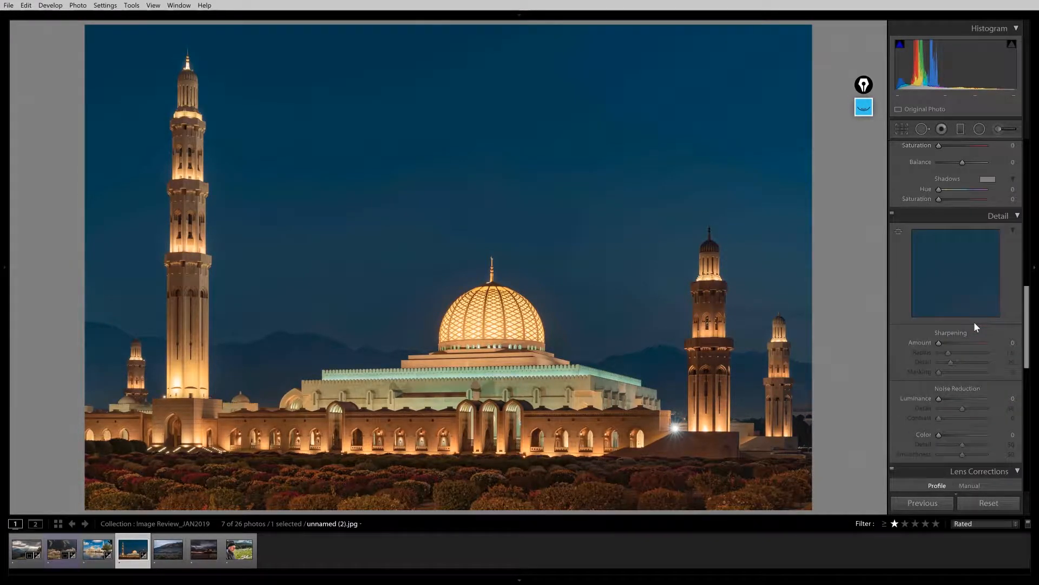
scroll(975, 323, "down", 10)
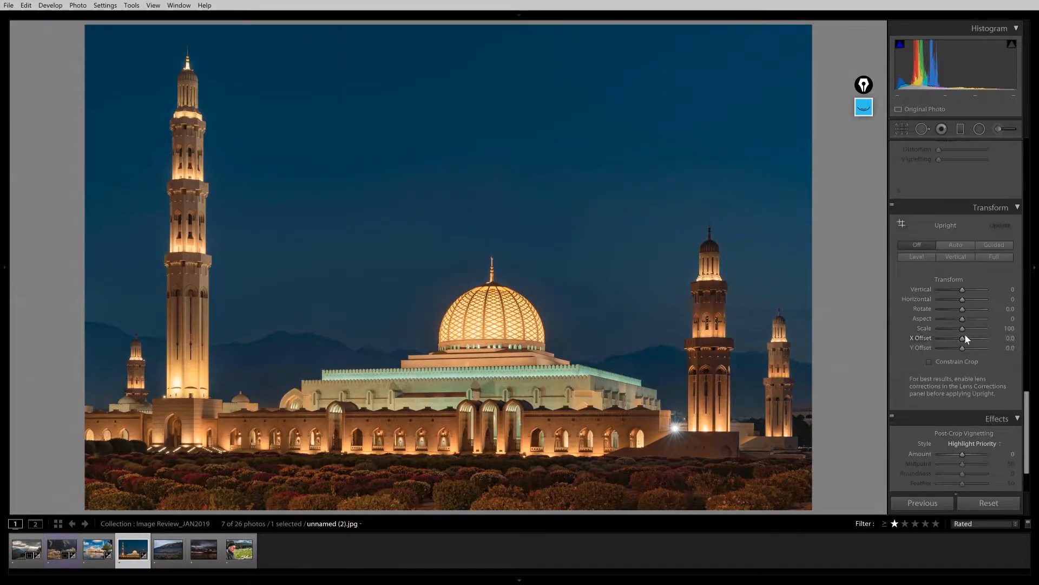
left_click(965, 245)
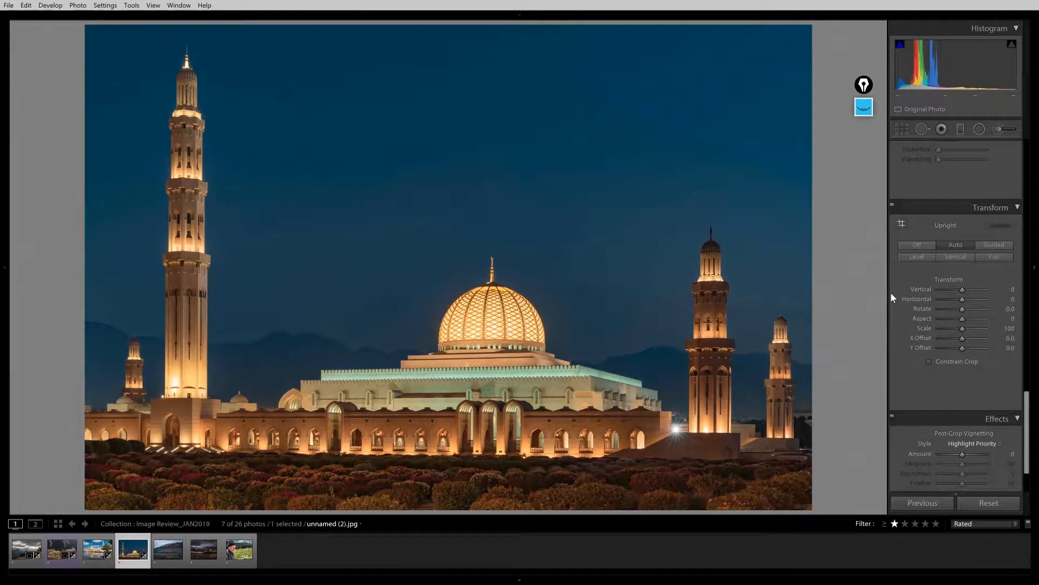
left_click(965, 244)
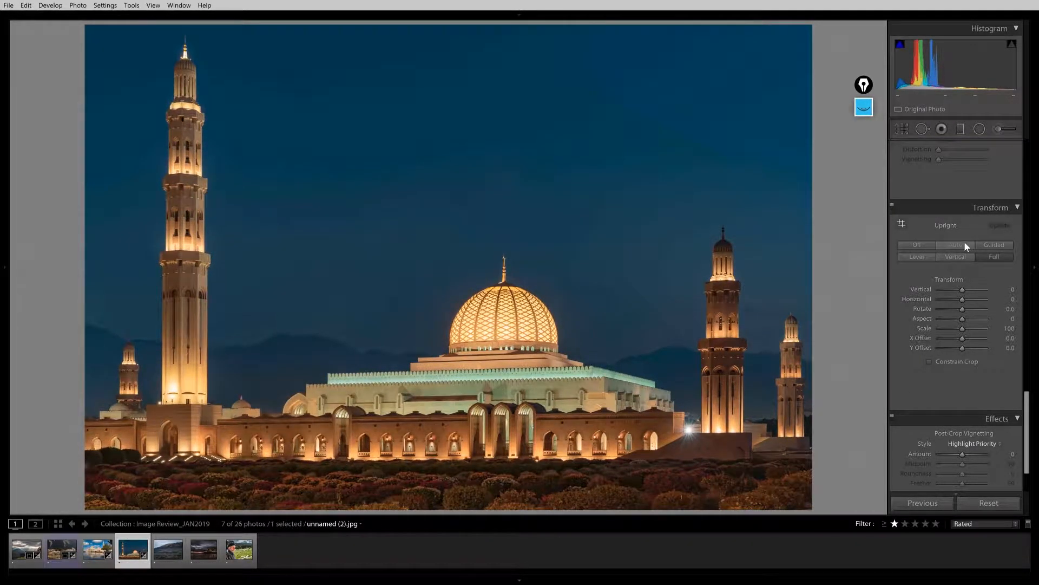
left_click(965, 244)
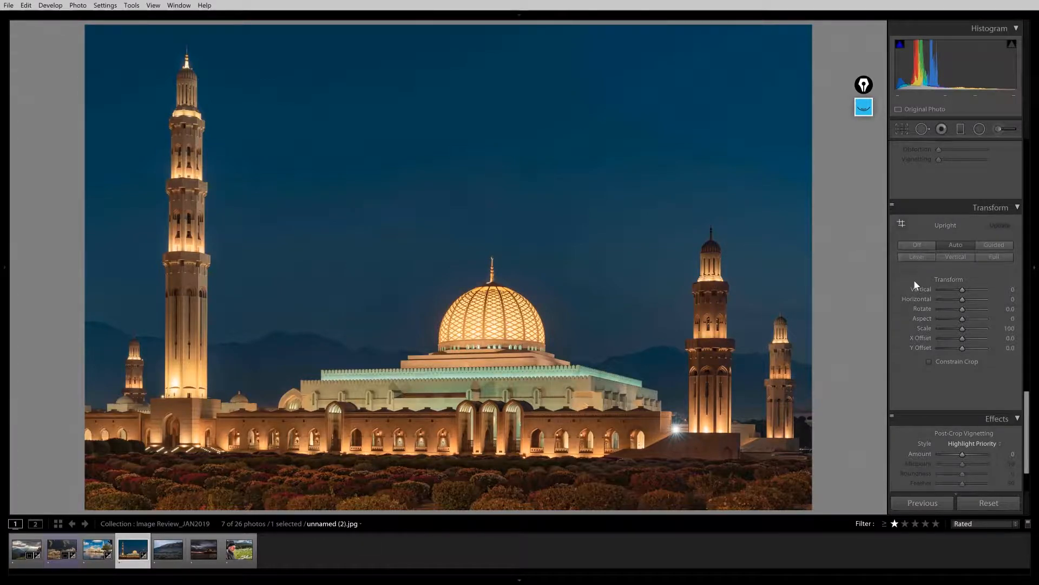
- Set the night mosque photo's Blacks to −9, trying Shadows and resetting it to 0
scroll(915, 284, "up", 10)
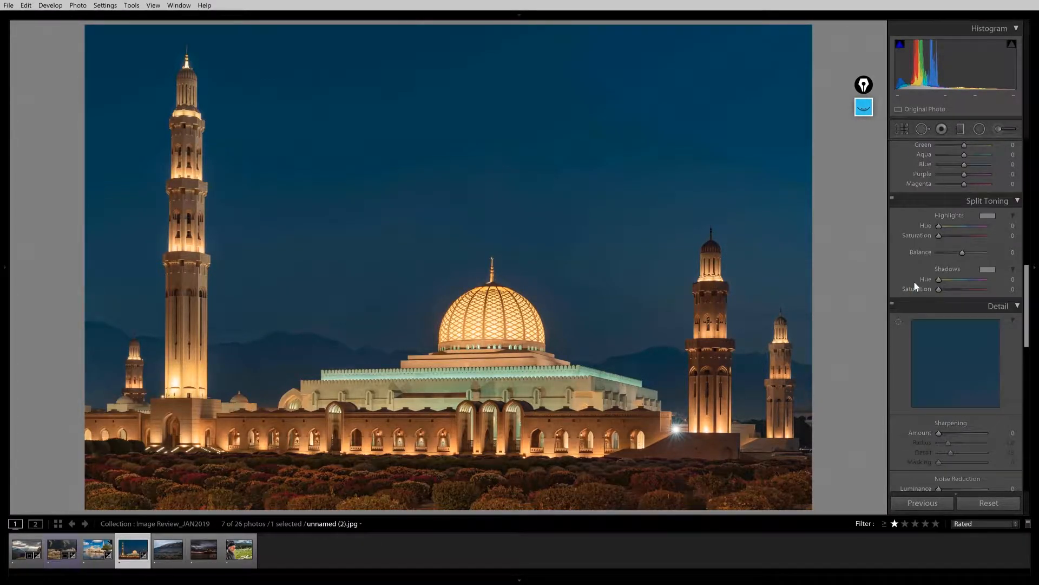
scroll(914, 281, "up", 10)
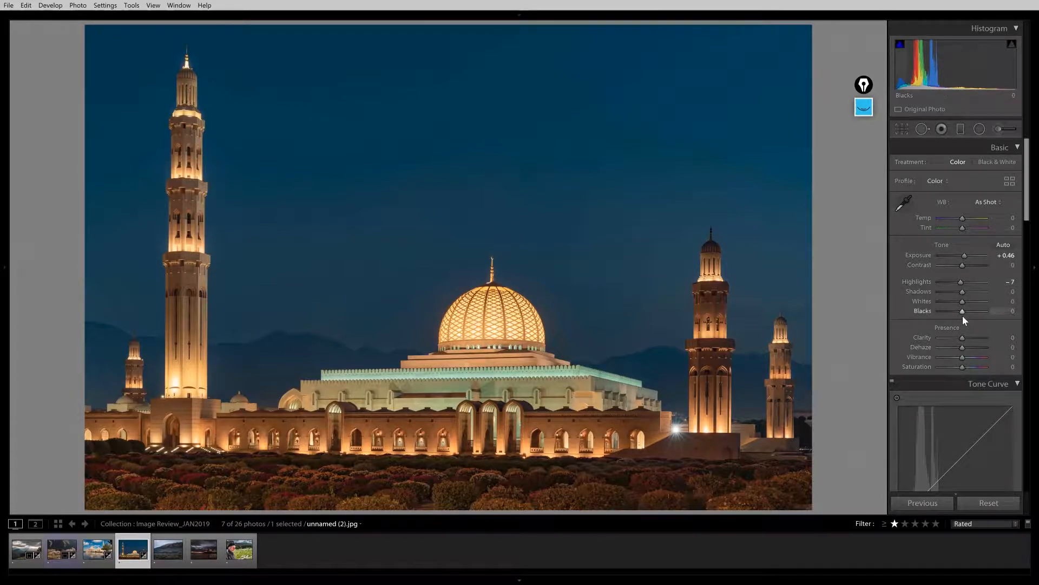
left_click_drag(963, 313, 964, 291)
double_click(963, 290)
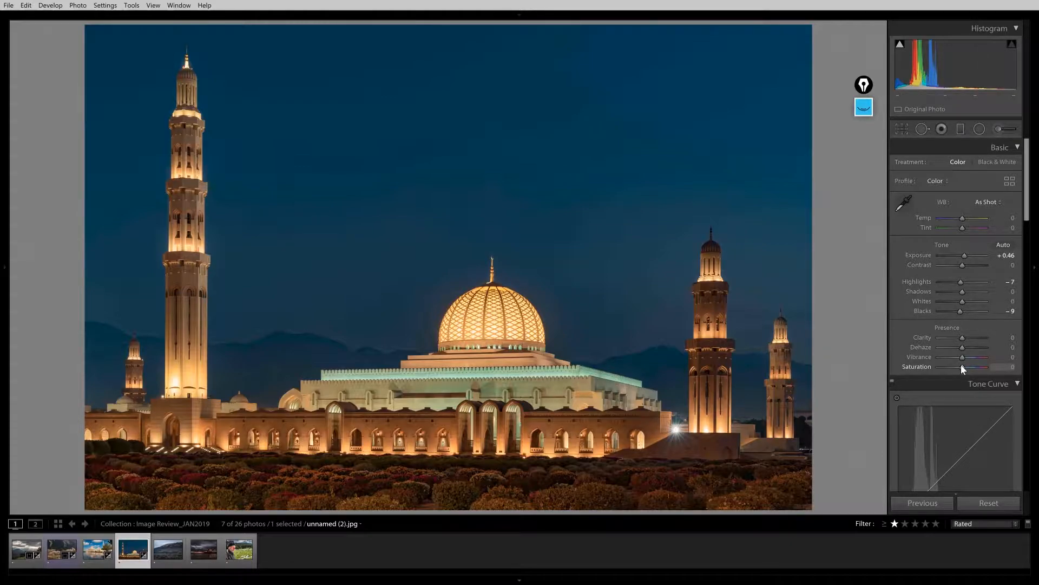
- Try shifting the night mosque photo's Orange hue in the HSL adjustments and reset it to 0
scroll(1001, 332, "down", 3)
scroll(1012, 333, "down", 3)
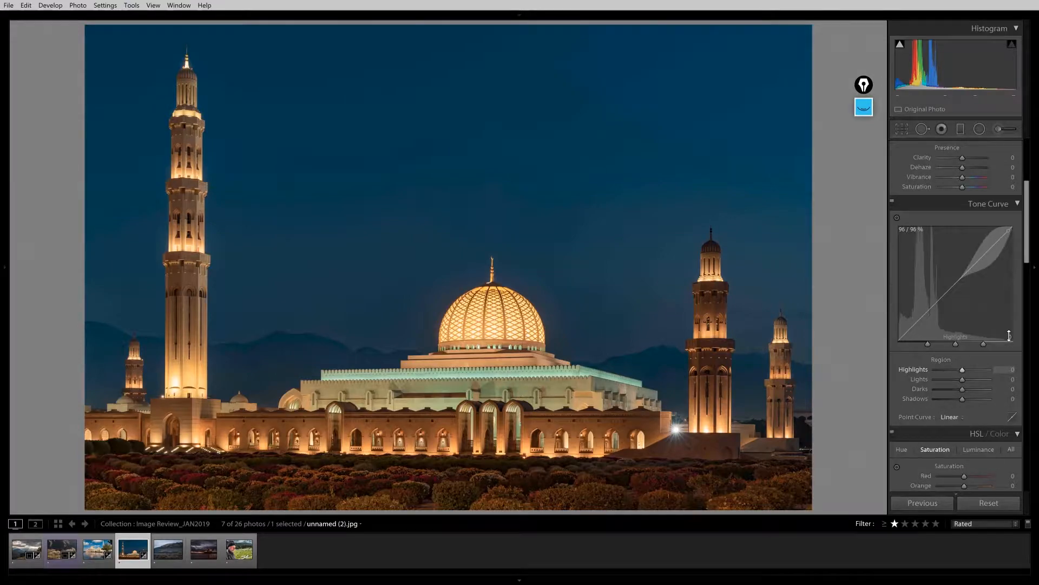
scroll(1008, 337, "up", 3)
scroll(1007, 339, "down", 3)
scroll(1007, 339, "down", 15)
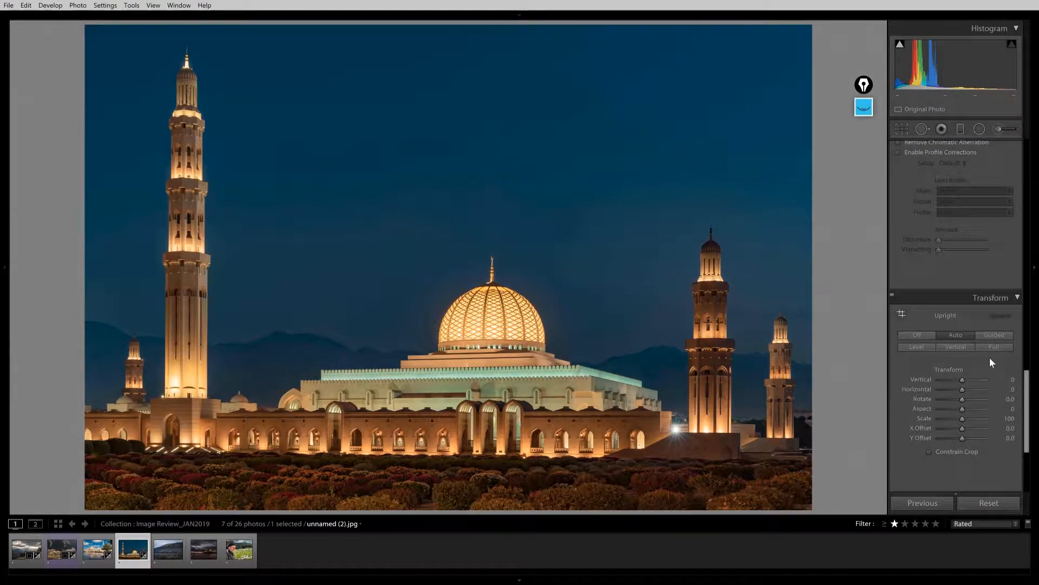
scroll(953, 374, "up", 12)
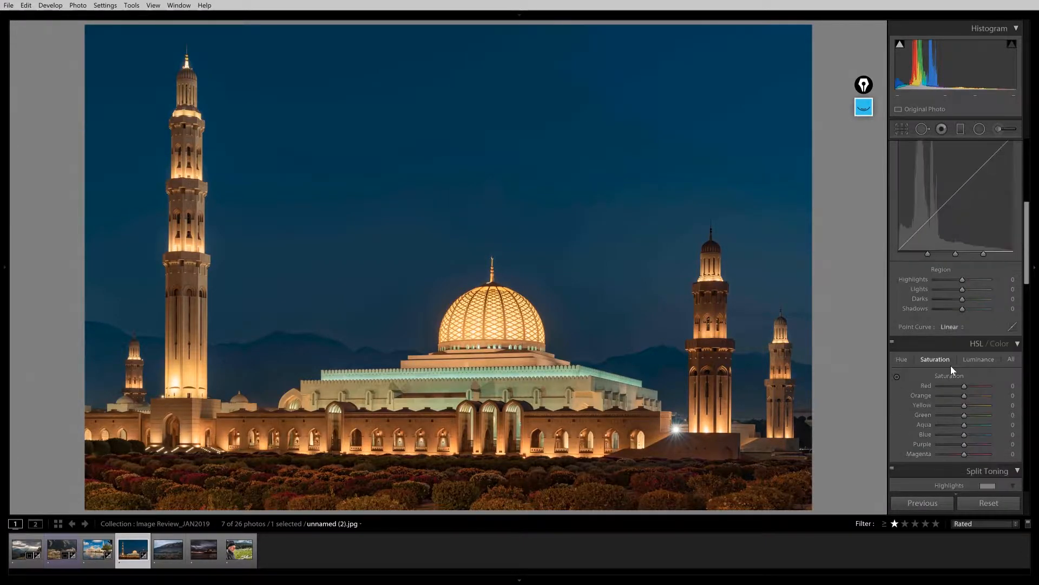
scroll(950, 365, "down", 3)
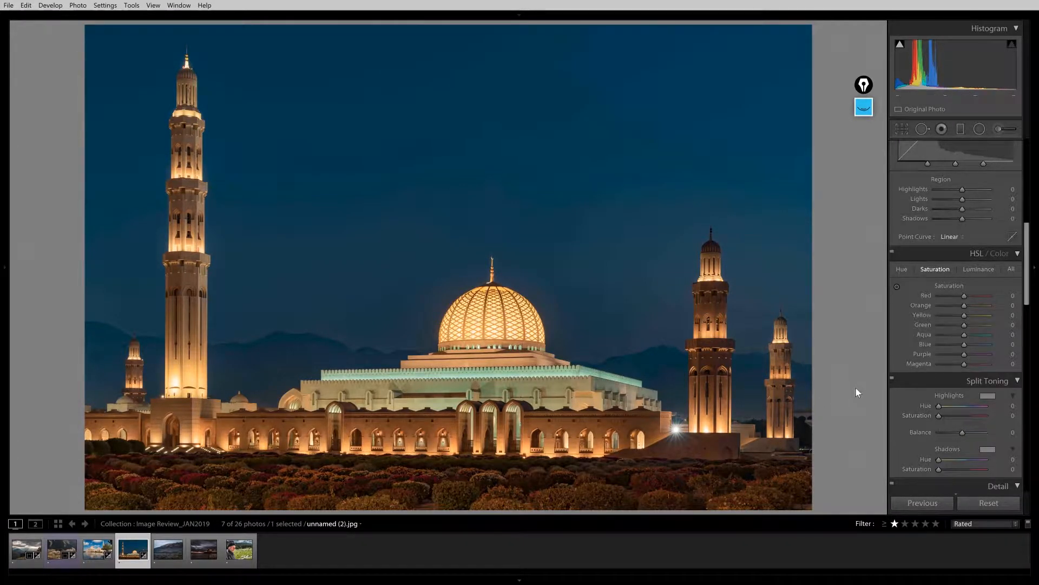
left_click(898, 269)
left_click_drag(965, 304, 967, 305)
double_click(968, 306)
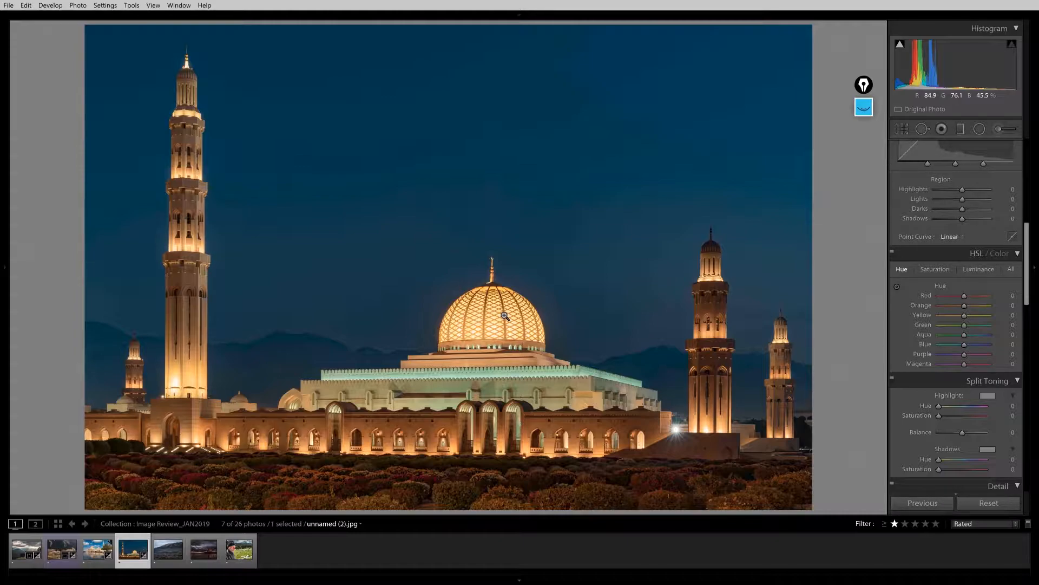
scroll(964, 369, "up", 10)
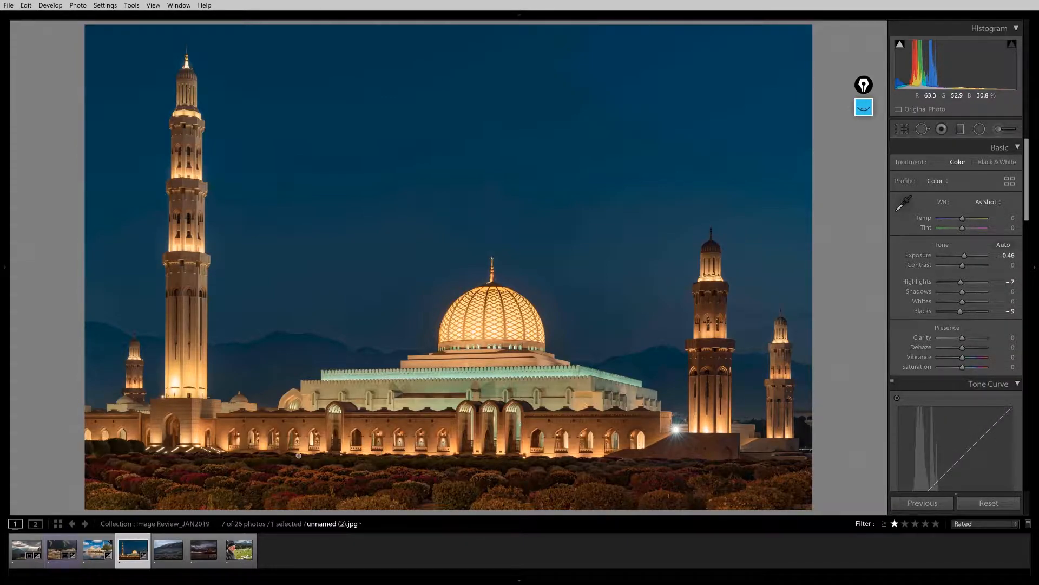
- Open the mountain lake photo and annotate its shoreline with a horizontal blue line and a vertical double-headed arrow
left_click(168, 549)
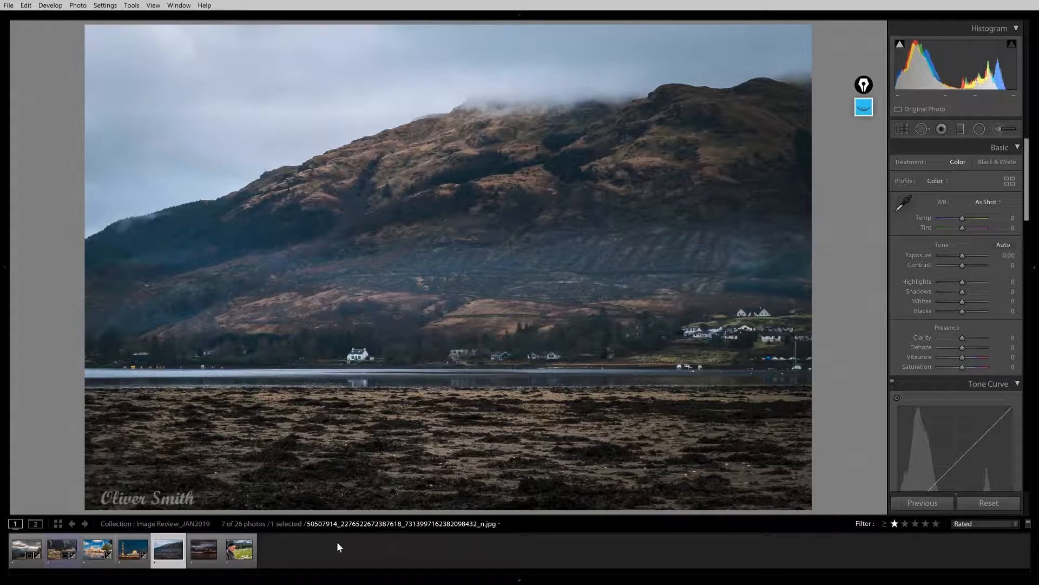
left_click(861, 86)
left_click(864, 107)
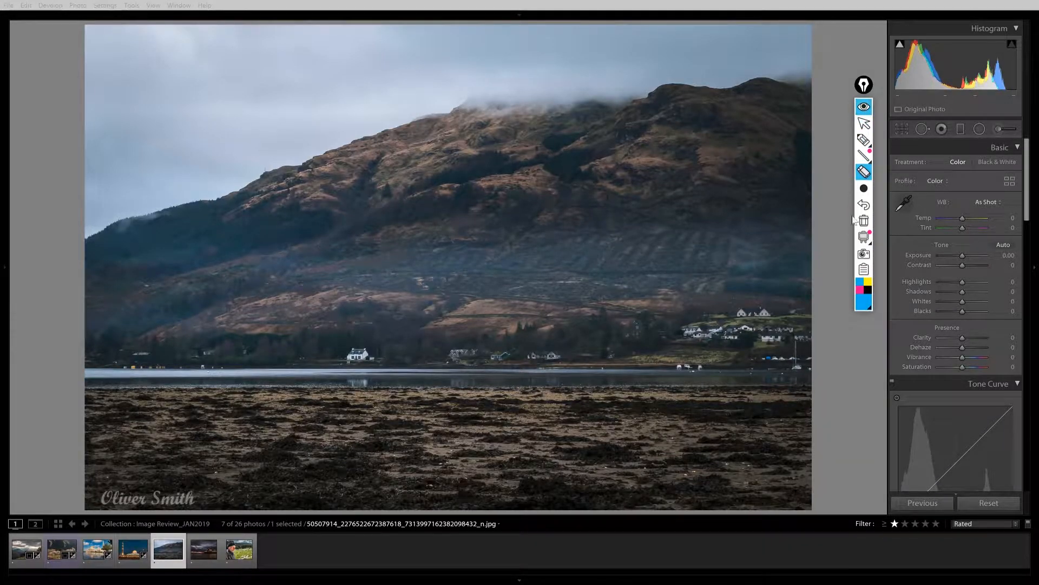
left_click(864, 140)
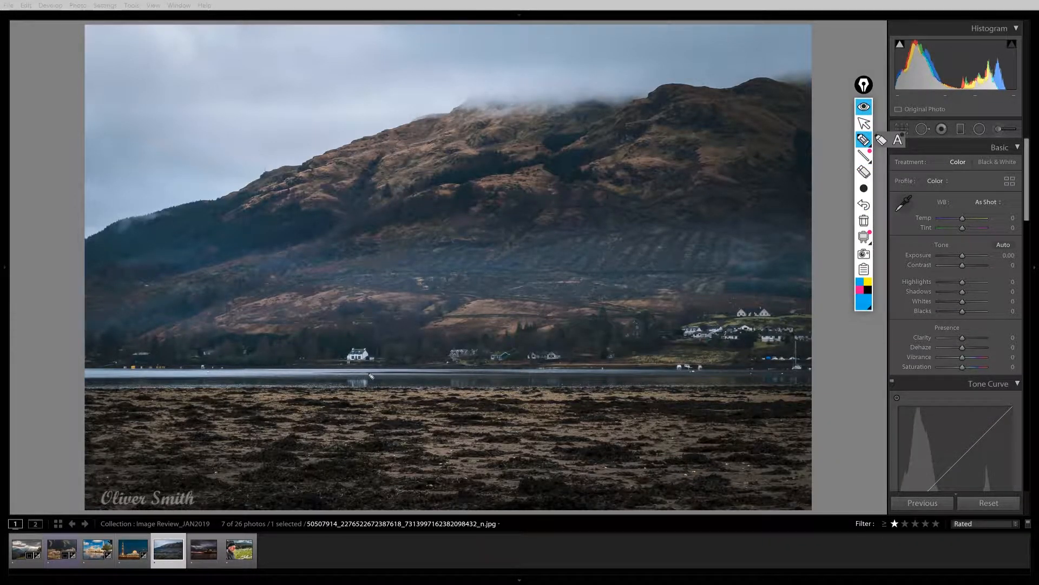
left_click_drag(71, 387, 845, 386)
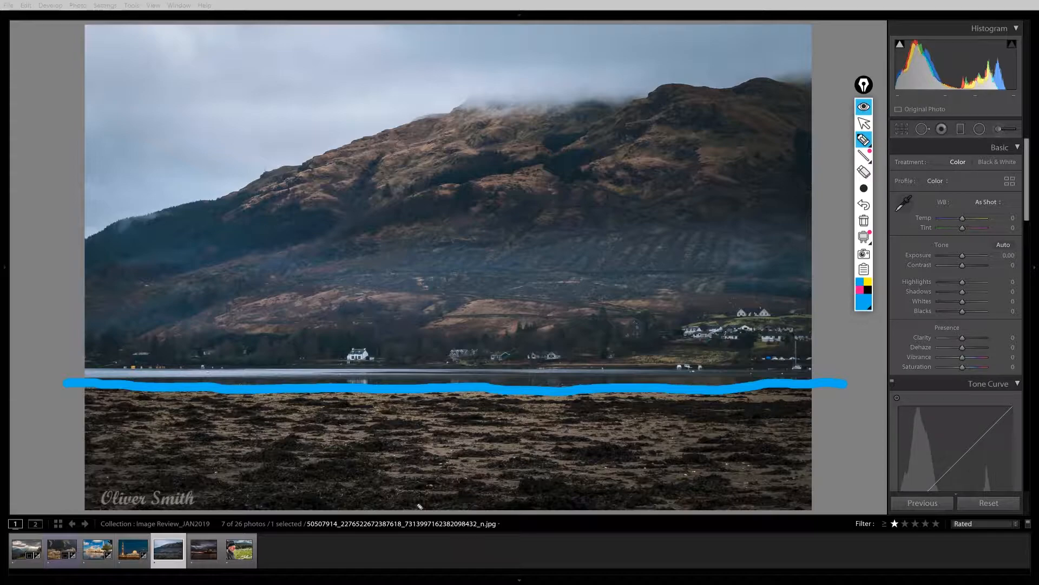
left_click_drag(431, 452, 435, 301)
mouse_move(432, 266)
left_mouse_down()
mouse_move(409, 312)
mouse_move(463, 304)
left_mouse_up()
mouse_move(385, 434)
left_mouse_down()
mouse_move(420, 475)
mouse_move(462, 440)
left_mouse_up()
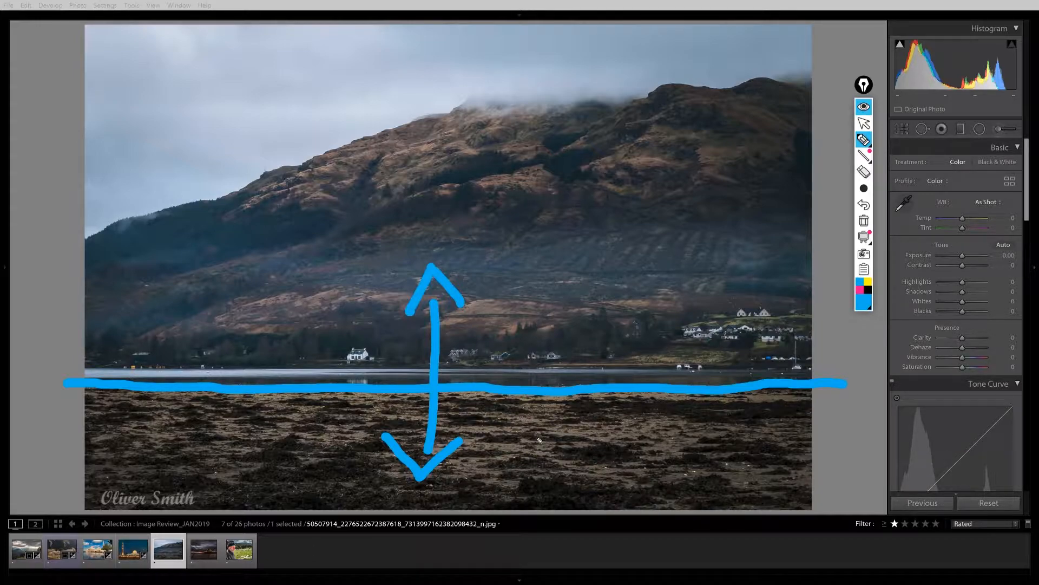
- Erase the shoreline line and the double-headed arrow from the mountain photo
left_click(864, 172)
left_click(434, 341)
left_click(448, 286)
left_click(459, 440)
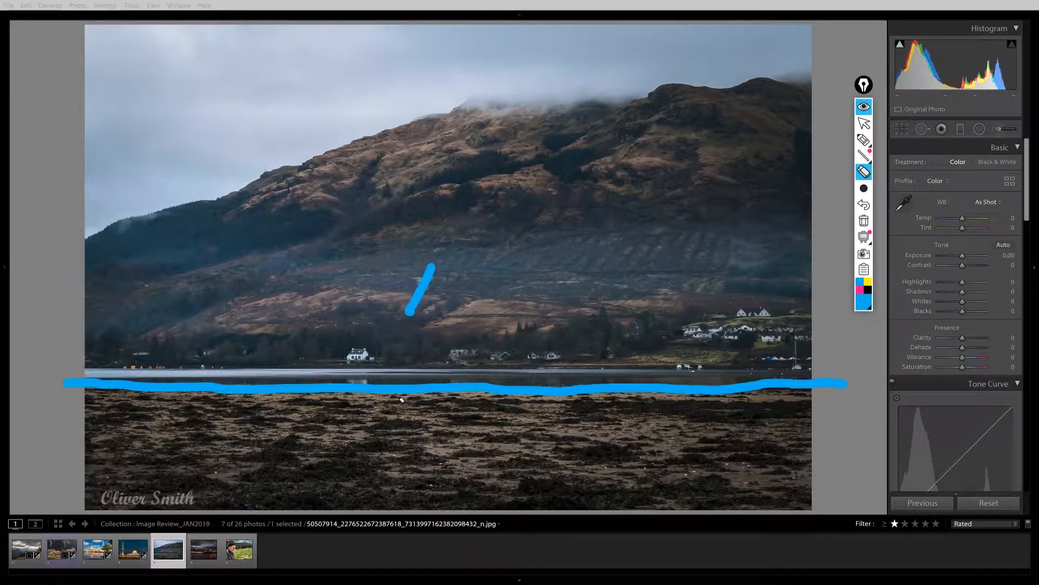
left_click(416, 301)
left_click(437, 392)
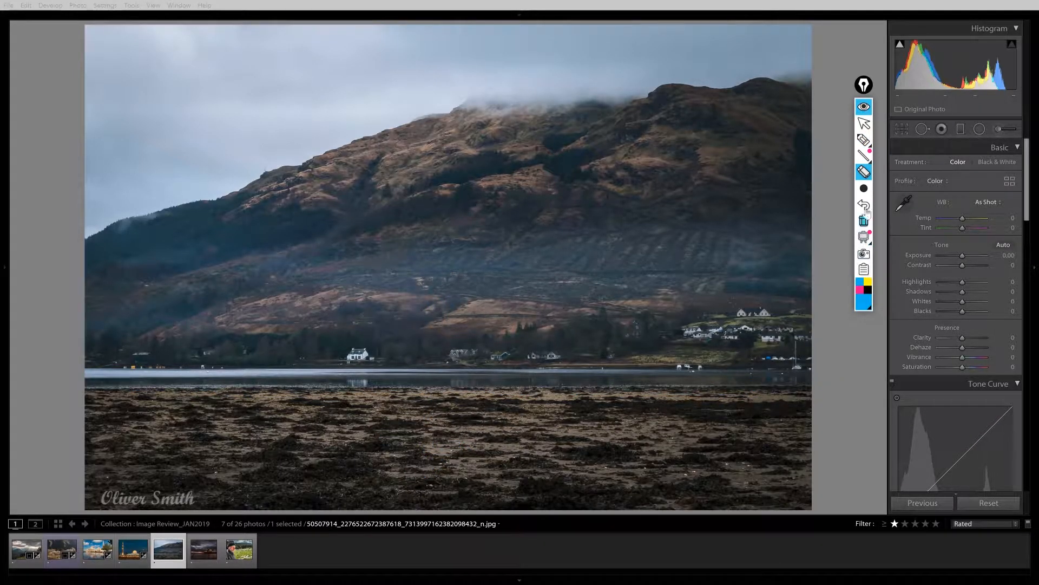
- Mark two spots along the shoreline and draw an arrow pointing to the water below the white house
left_click(864, 140)
left_click_drag(357, 394, 352, 396)
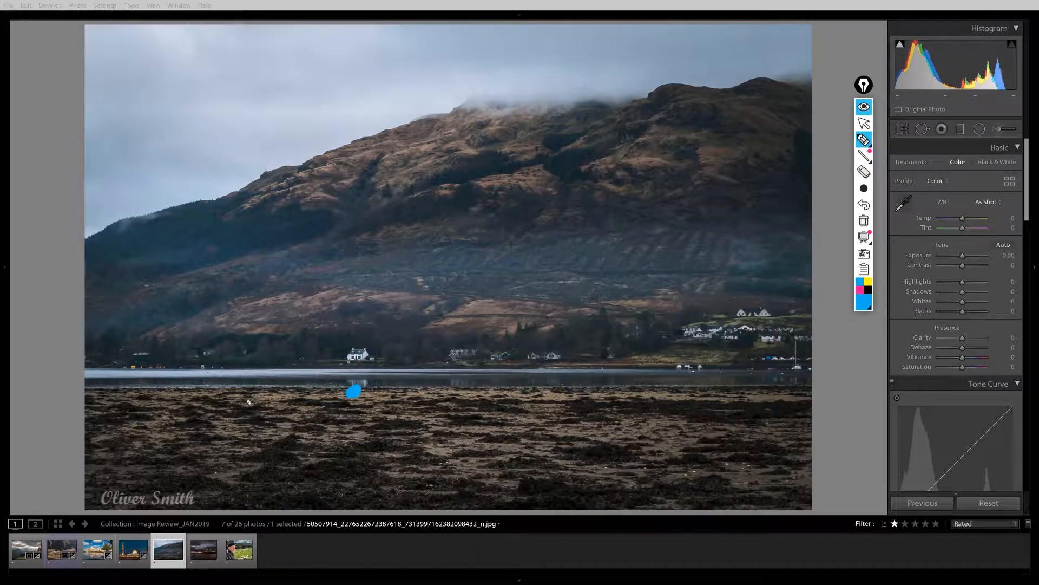
left_click(184, 390)
mouse_move(225, 387)
left_mouse_down()
mouse_move(353, 371)
mouse_move(312, 391)
left_mouse_up()
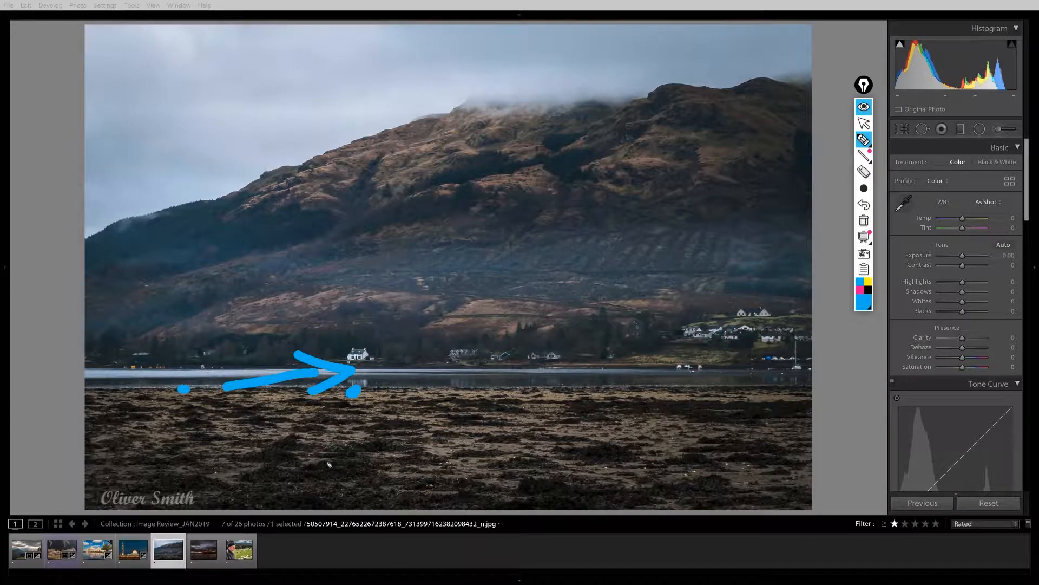
- Outline the area above the shoreline and part of the beach foreground, and clear all markings
mouse_move(111, 22)
left_mouse_down()
mouse_move(793, 15)
mouse_move(833, 374)
mouse_move(118, 390)
mouse_move(55, 382)
mouse_move(67, 374)
left_mouse_up()
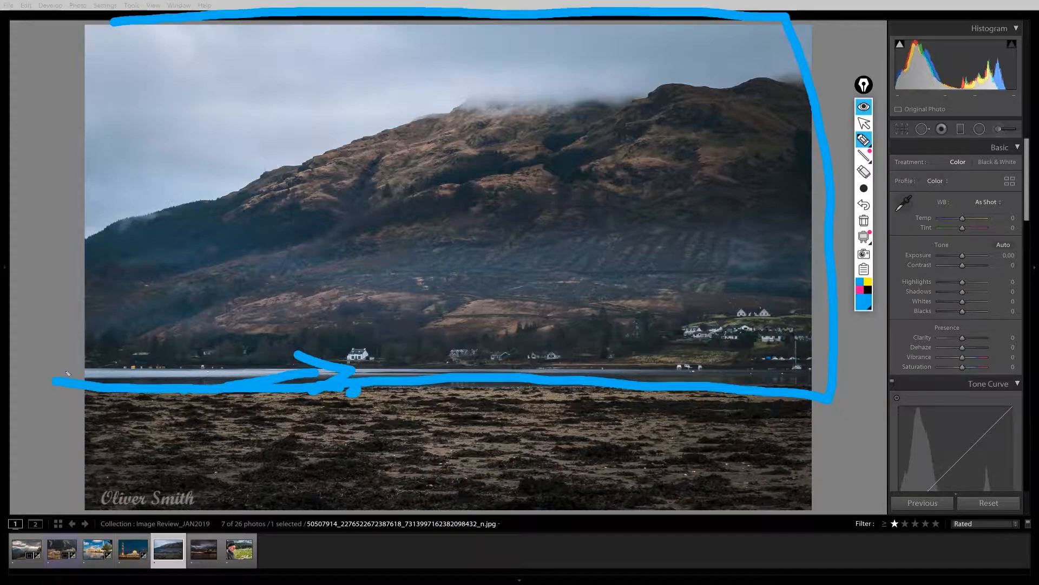
left_click_drag(76, 26, 114, 21)
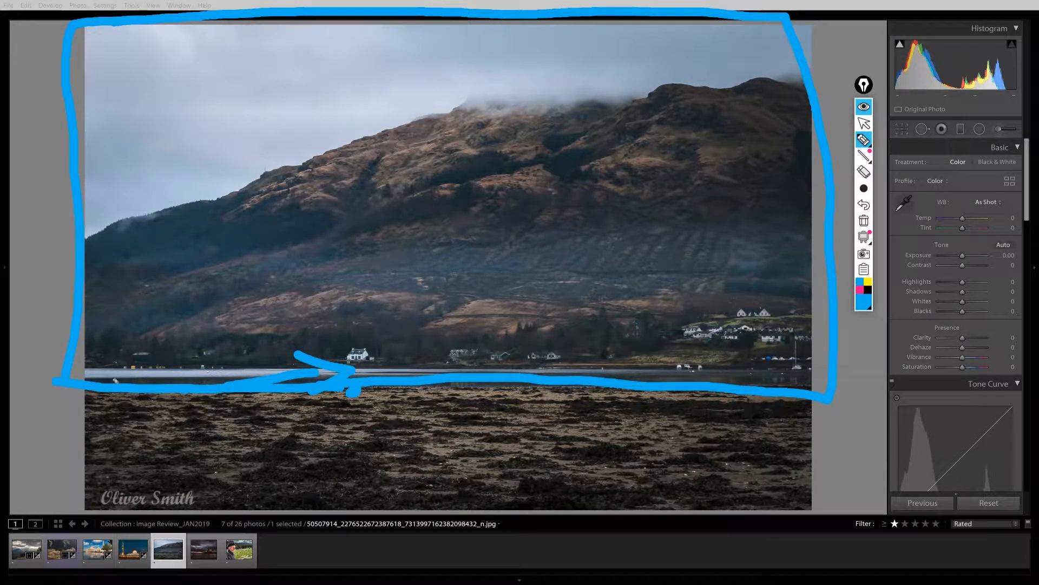
mouse_move(195, 383)
left_mouse_down()
mouse_move(88, 381)
mouse_move(577, 362)
mouse_move(592, 515)
mouse_move(77, 508)
mouse_move(111, 352)
left_mouse_up()
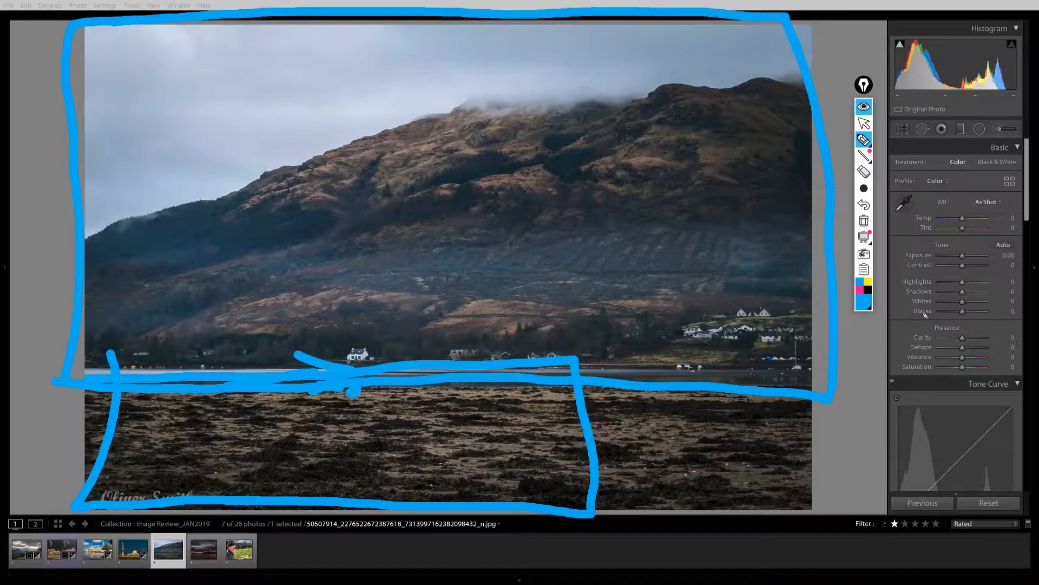
left_click(864, 220)
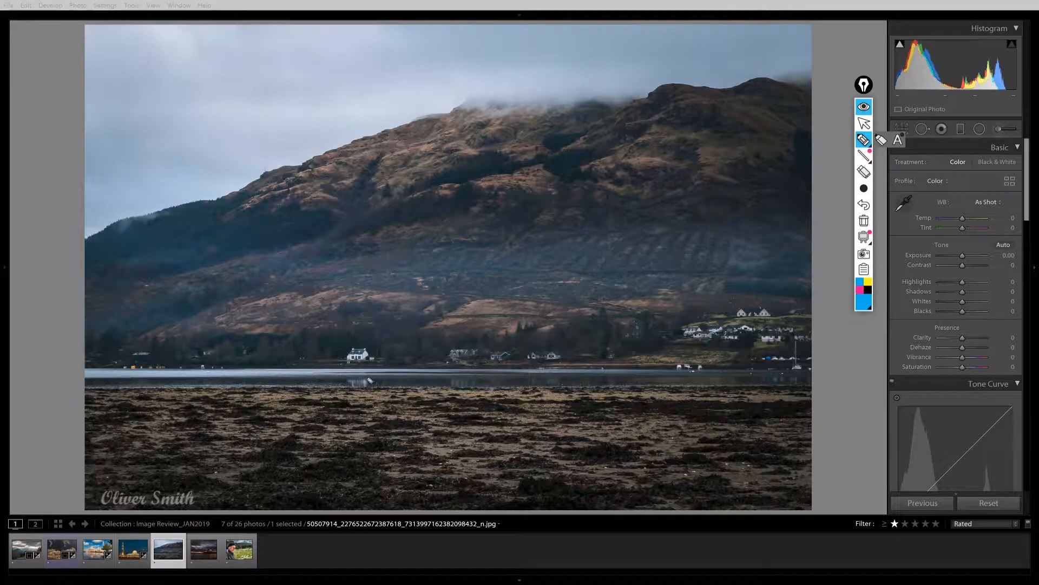
- Underline the white house's reflection, clear the markings and cancel the import from the camera card
mouse_move(337, 379)
left_mouse_down()
mouse_move(352, 398)
mouse_move(379, 374)
left_mouse_up()
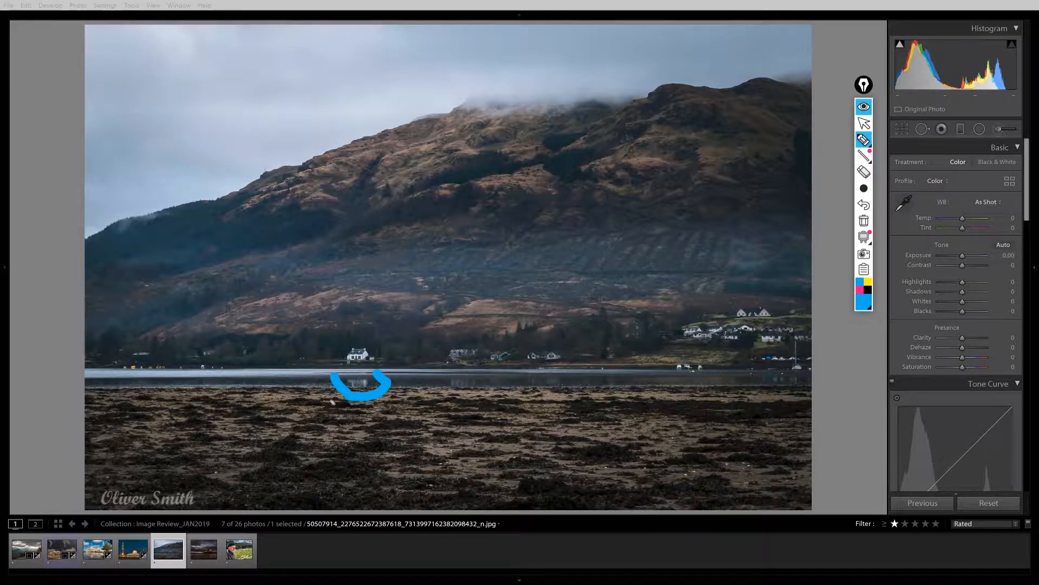
left_click(650, 397)
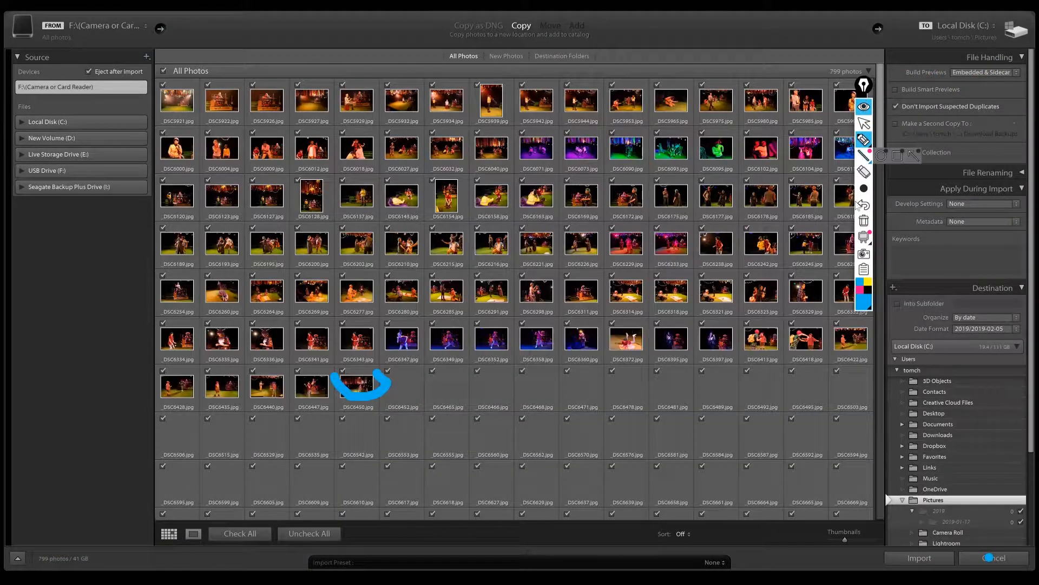
left_click(864, 220)
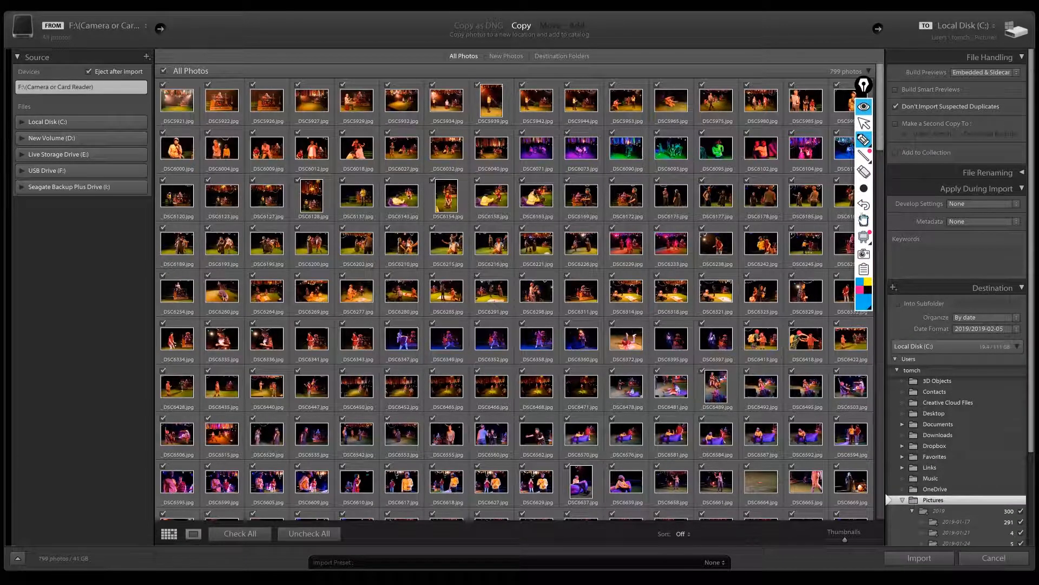
left_click(864, 123)
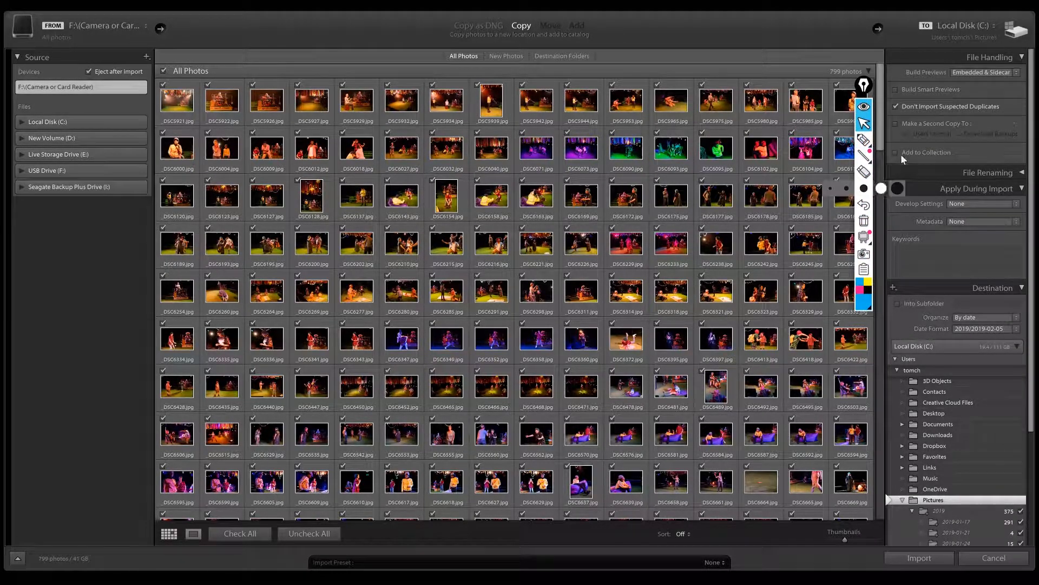
left_click(994, 558)
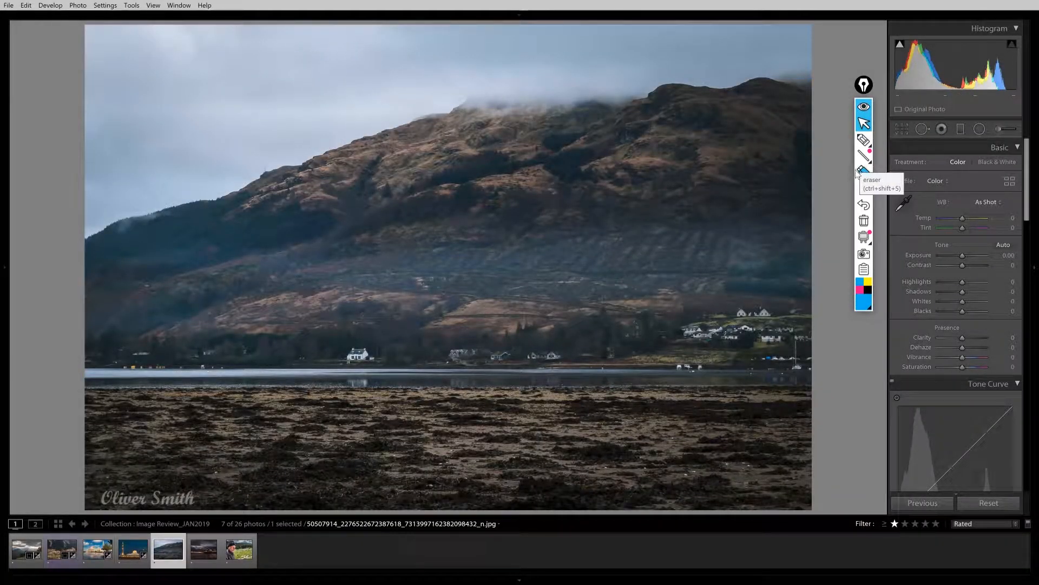
- Bracket the reflections of the white house and the two building groups beside it, and erase the brackets
left_click(864, 140)
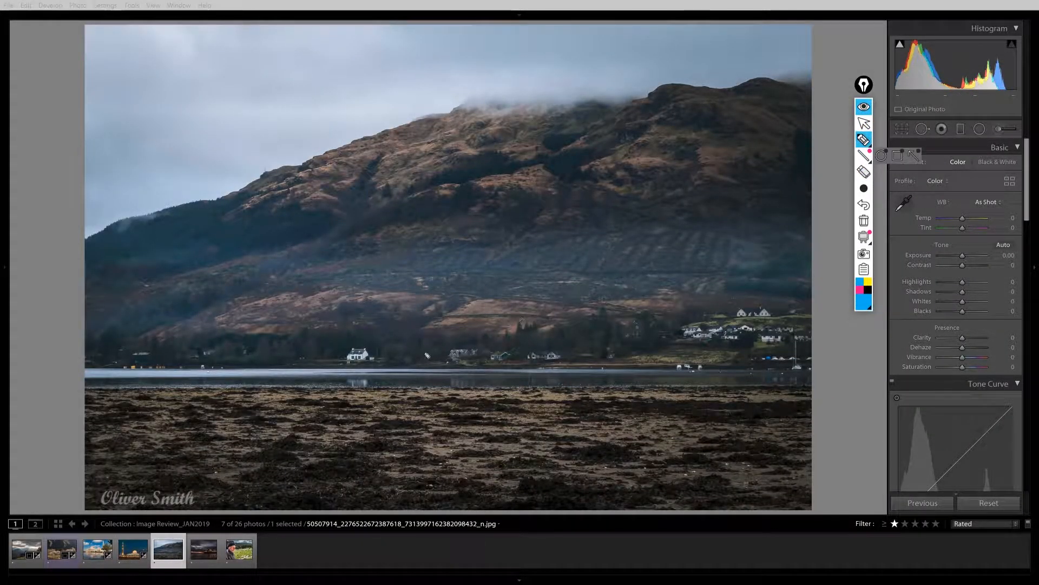
mouse_move(339, 374)
left_mouse_down()
mouse_move(336, 403)
mouse_move(393, 405)
mouse_move(388, 374)
left_mouse_up()
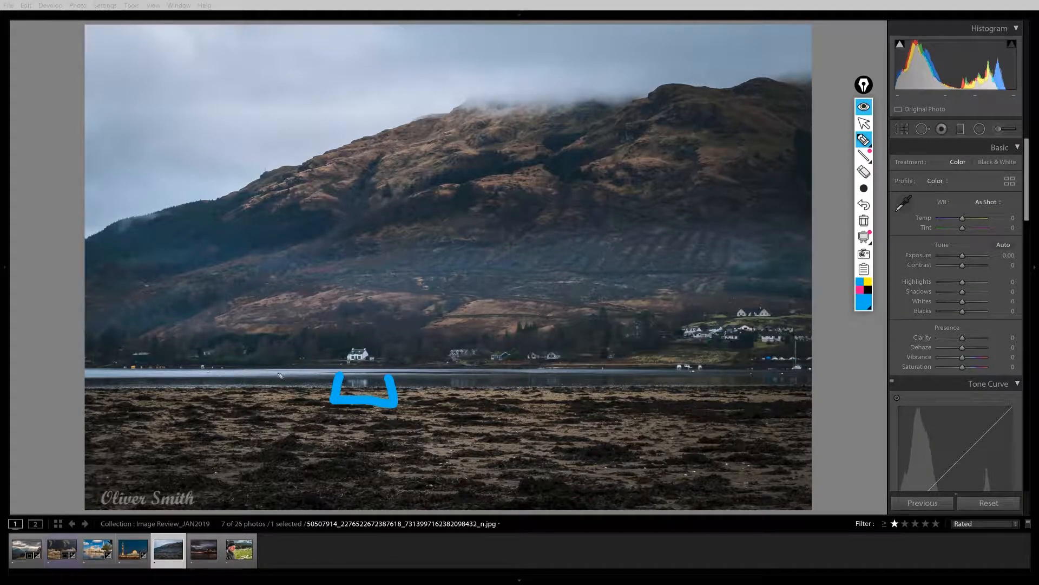
mouse_move(433, 374)
left_mouse_down()
mouse_move(497, 396)
mouse_move(499, 376)
mouse_move(519, 392)
mouse_move(574, 375)
left_mouse_up()
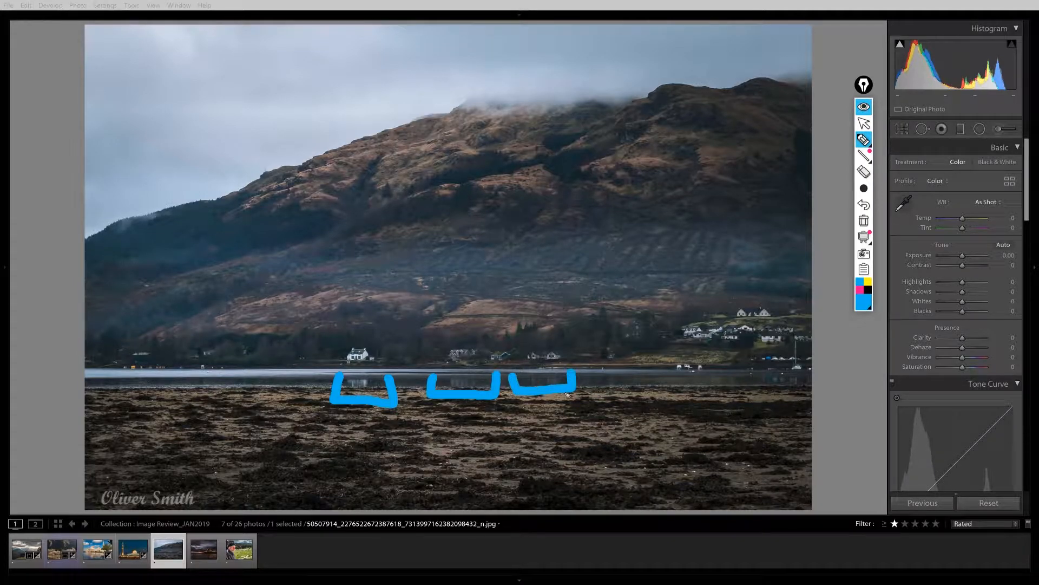
left_click(864, 172)
left_click(494, 386)
left_click(509, 390)
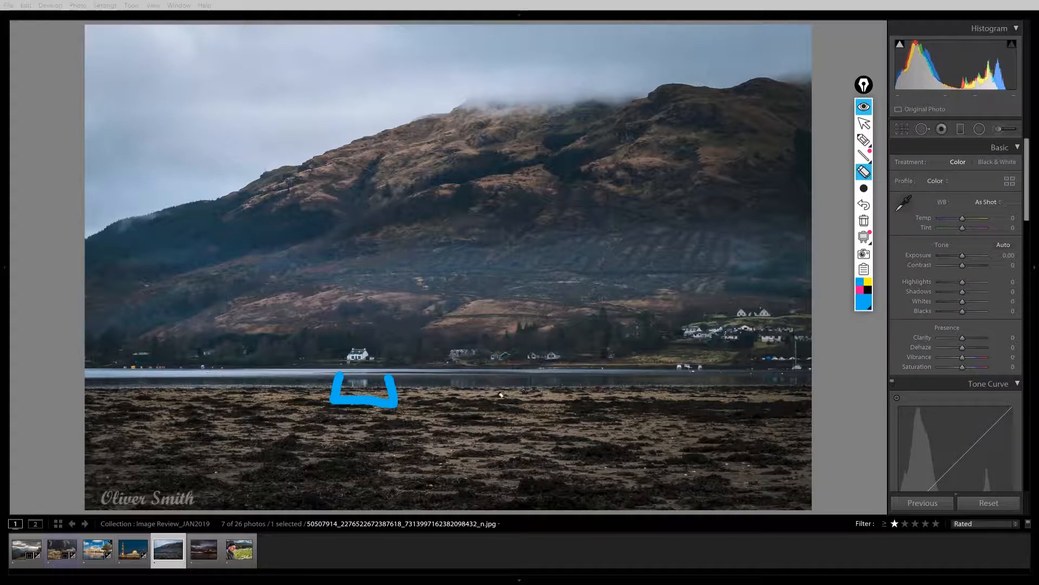
left_click(382, 402)
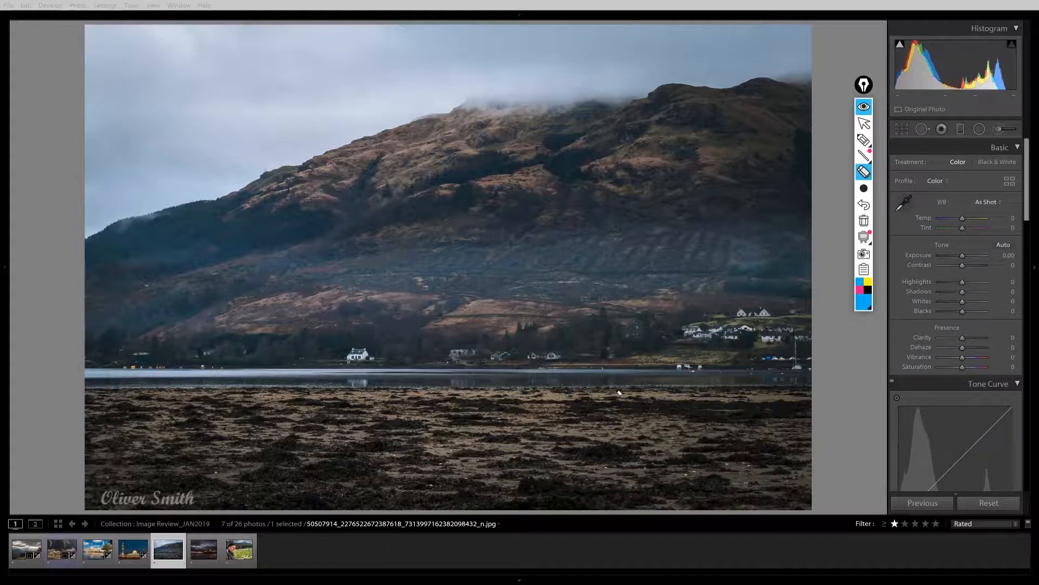
- Draw a full-height vertical line between the white house and the hillside village, and erase it
left_click(864, 140)
left_click_drag(633, 514, 640, 19)
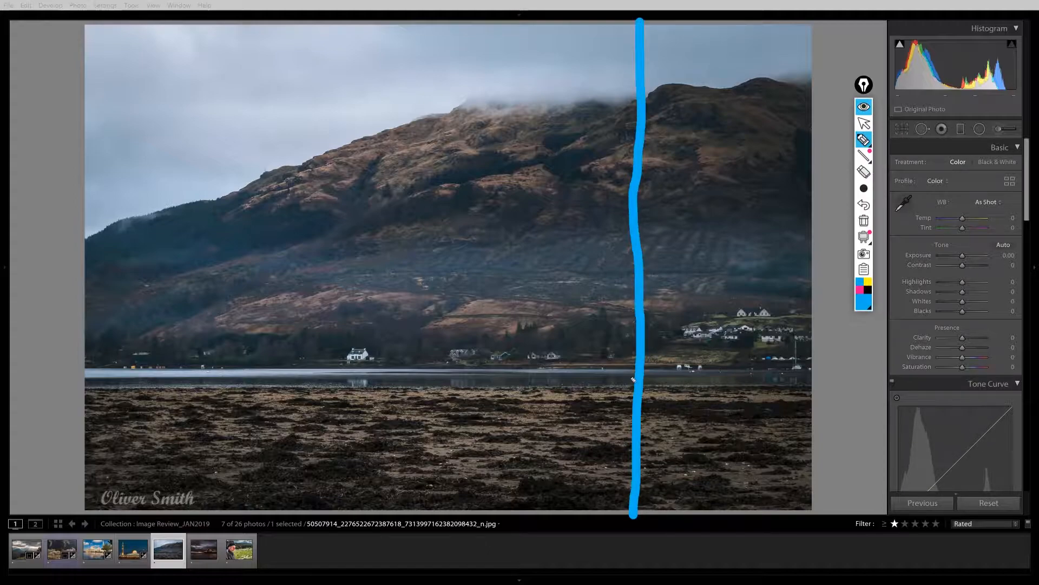
left_click(864, 172)
left_click(638, 174)
- Section off the hillside village with one vertical and two horizontal lines, and circle the white house
left_click(861, 142)
mouse_move(849, 289)
left_mouse_down()
mouse_move(584, 290)
mouse_move(598, 239)
mouse_move(590, 16)
left_mouse_up()
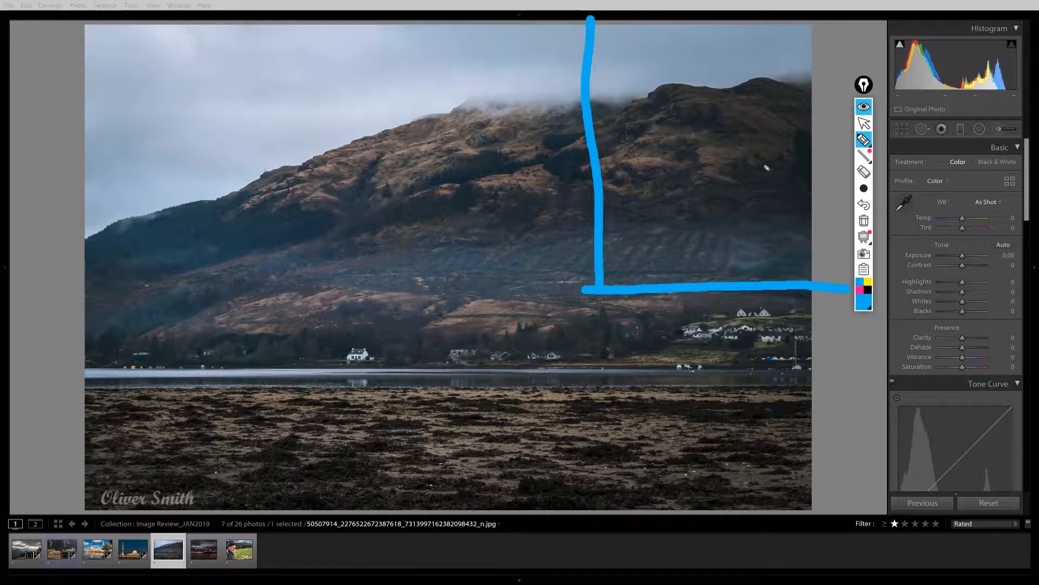
mouse_move(599, 290)
left_mouse_down()
mouse_move(598, 400)
mouse_move(942, 420)
left_mouse_up()
left_click_drag(601, 401, 589, 507)
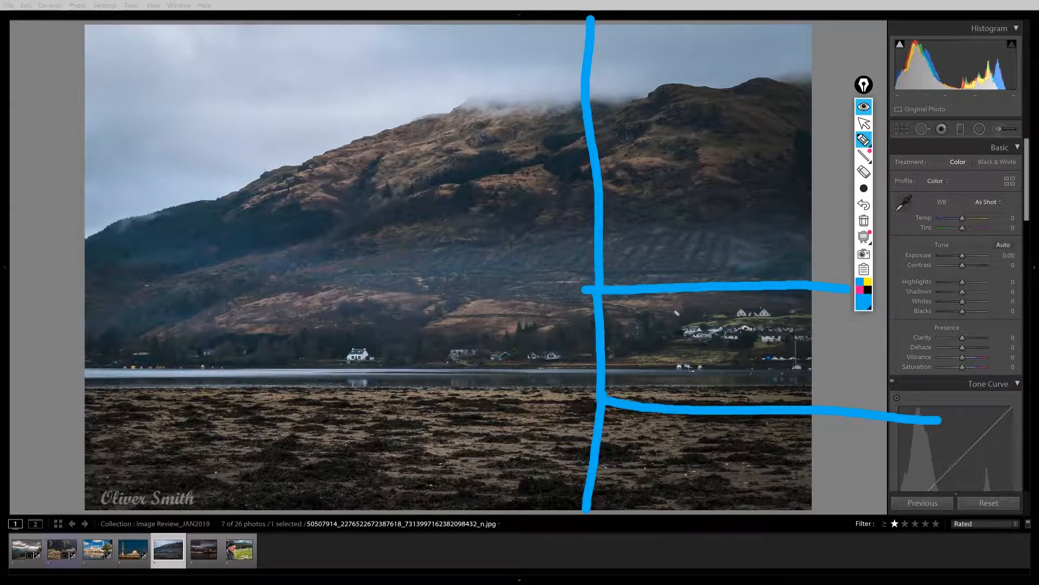
mouse_move(415, 376)
left_mouse_down()
mouse_move(302, 361)
mouse_move(345, 316)
mouse_move(415, 350)
mouse_move(407, 374)
left_mouse_up()
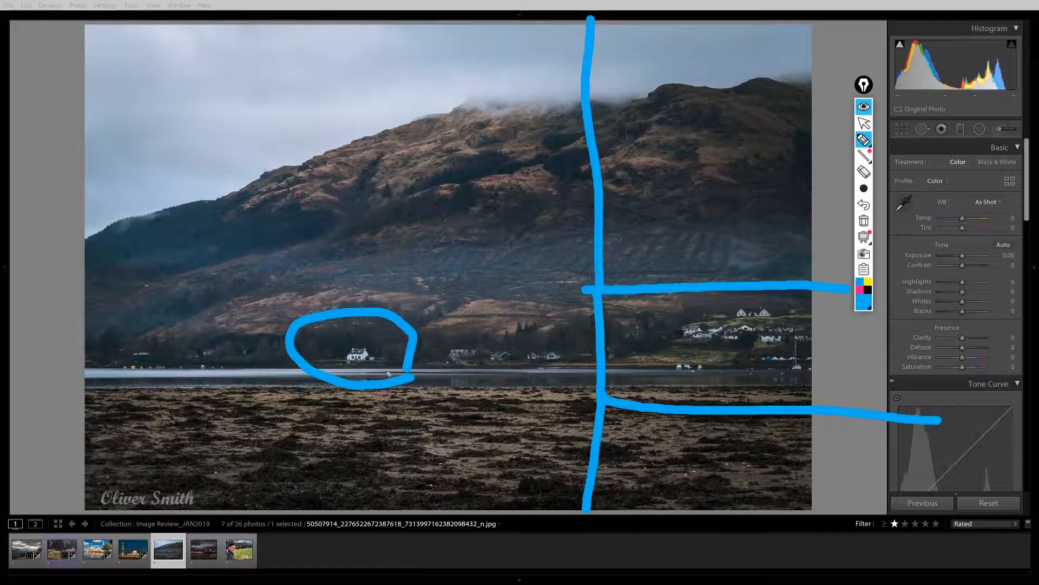
- Clear all markings and circle only the white house with a tighter loop
left_click(864, 220)
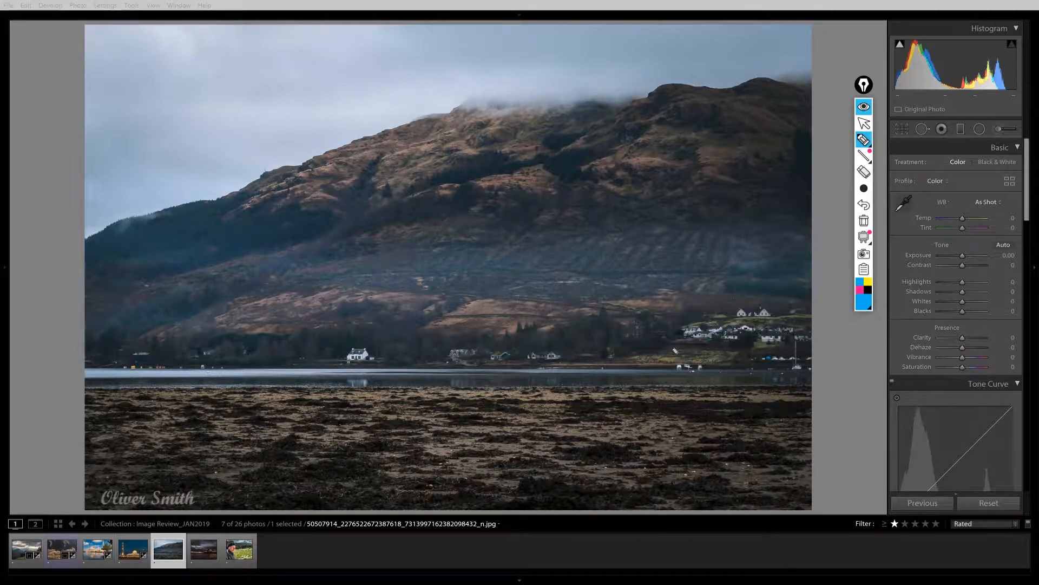
left_click_drag(339, 382, 331, 381)
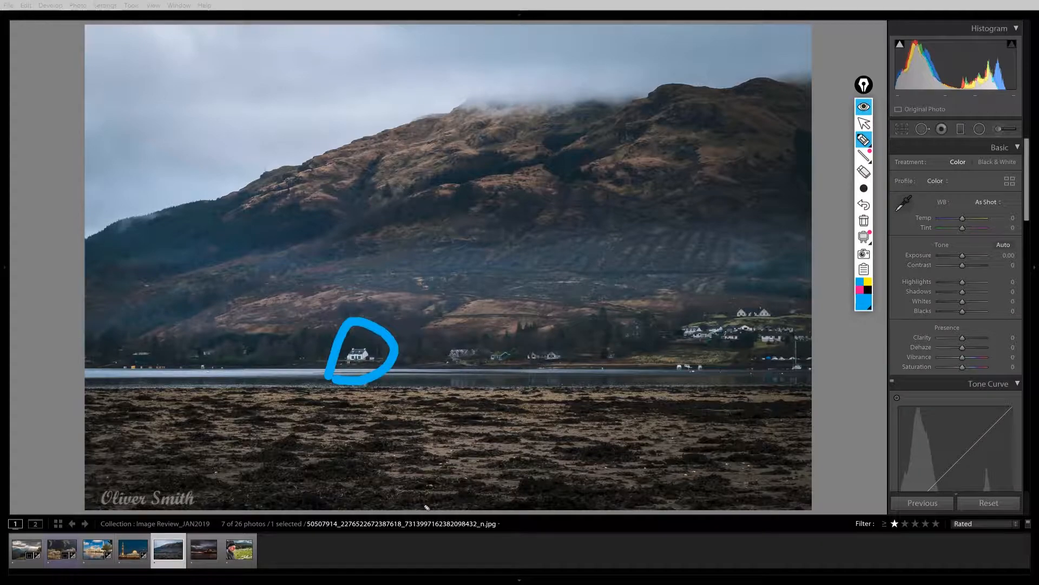
- Outline two nested frames around the mountain's left slope and the white house, and erase both frames
mouse_move(176, 389)
left_mouse_down()
mouse_move(440, 389)
mouse_move(439, 118)
mouse_move(308, 109)
mouse_move(167, 123)
mouse_move(162, 401)
mouse_move(243, 394)
mouse_move(106, 387)
mouse_move(74, 216)
mouse_move(102, 39)
mouse_move(426, 50)
mouse_move(454, 75)
mouse_move(453, 128)
left_mouse_up()
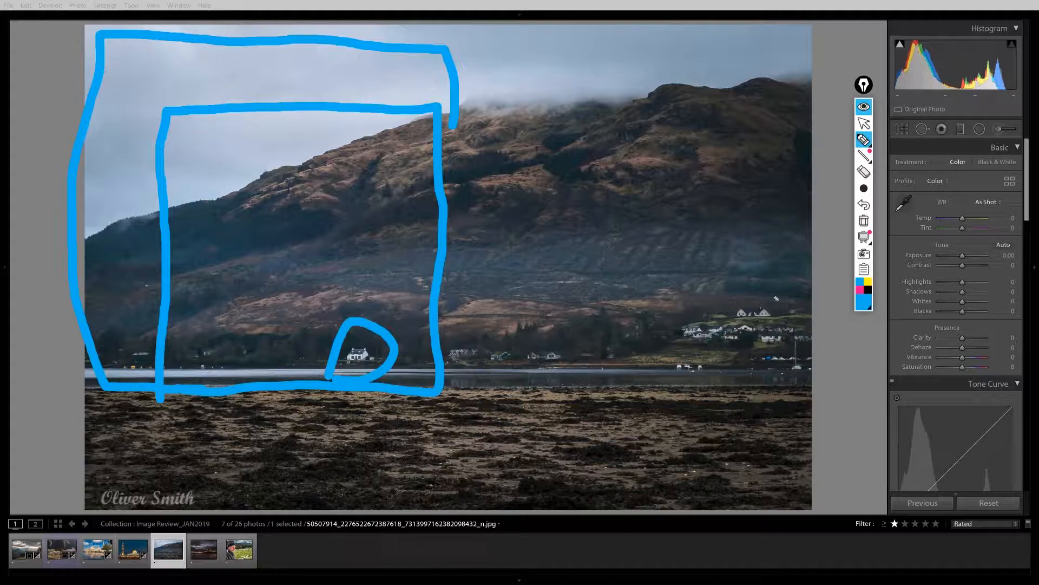
left_click(863, 172)
left_click(438, 312)
left_click(452, 129)
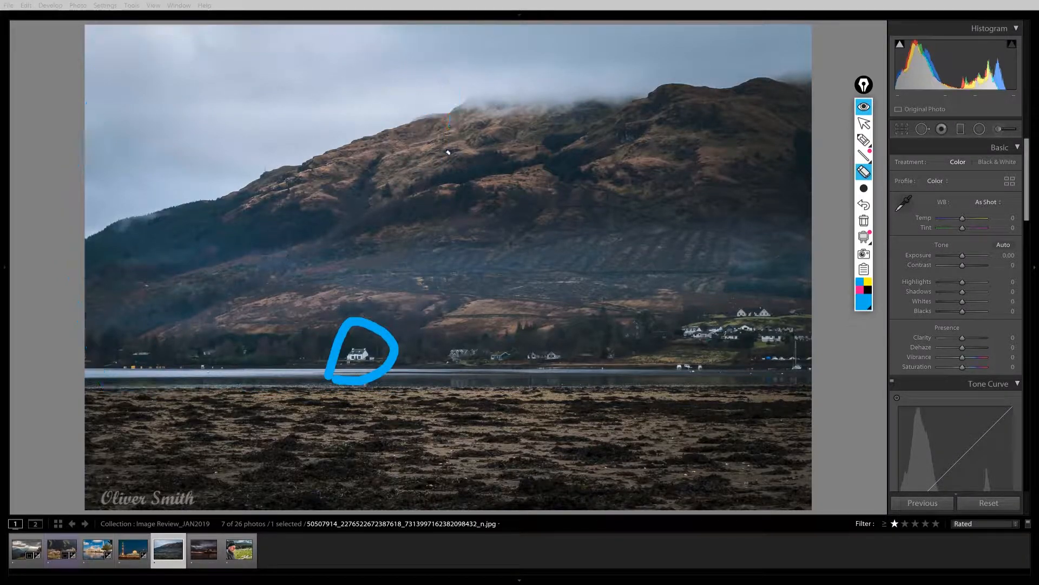
- Erase the circle around the white house and collapse the annotation toolbar
left_click(396, 357)
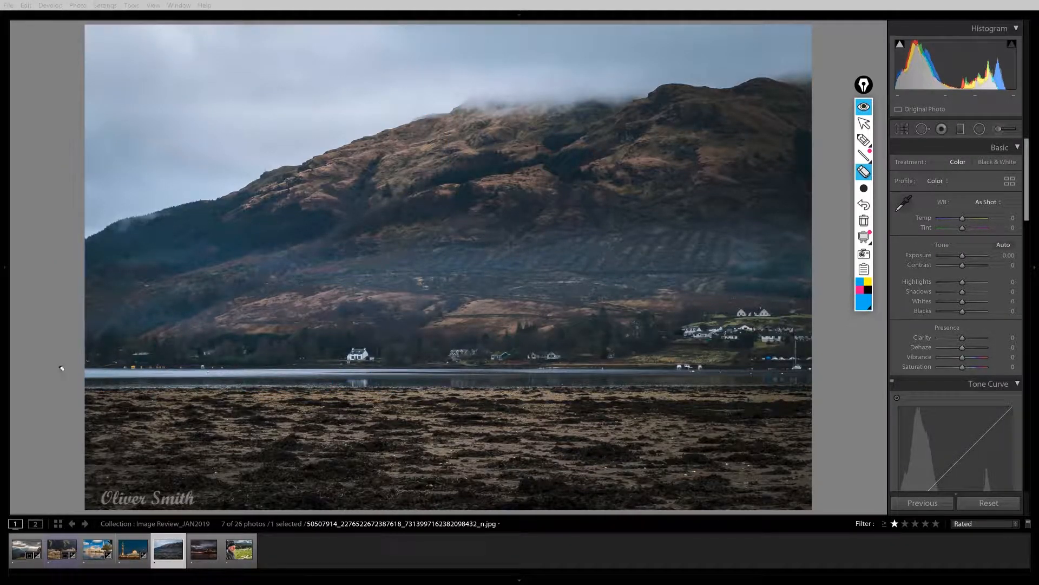
left_click(864, 123)
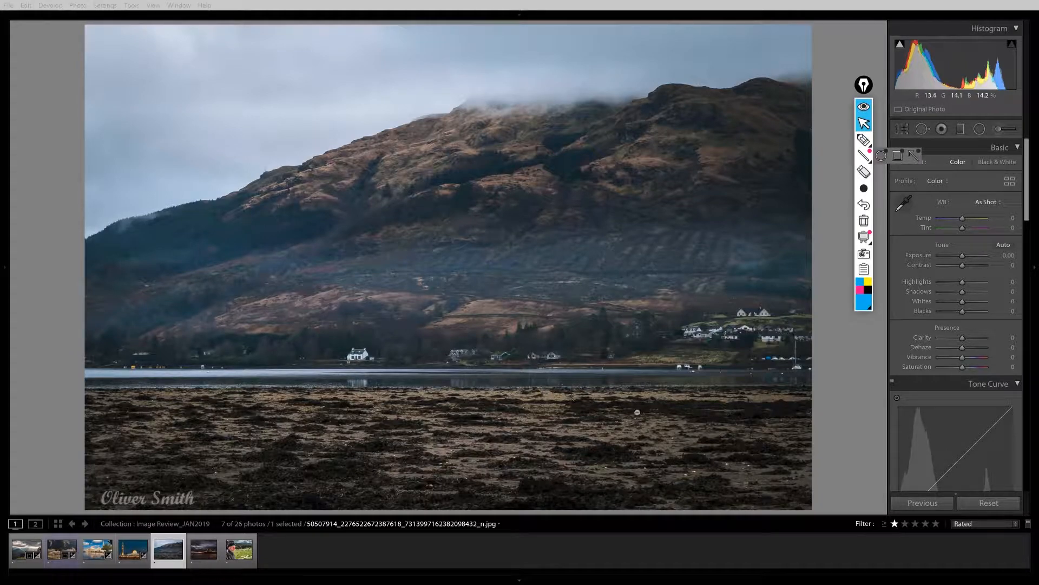
left_click(860, 110)
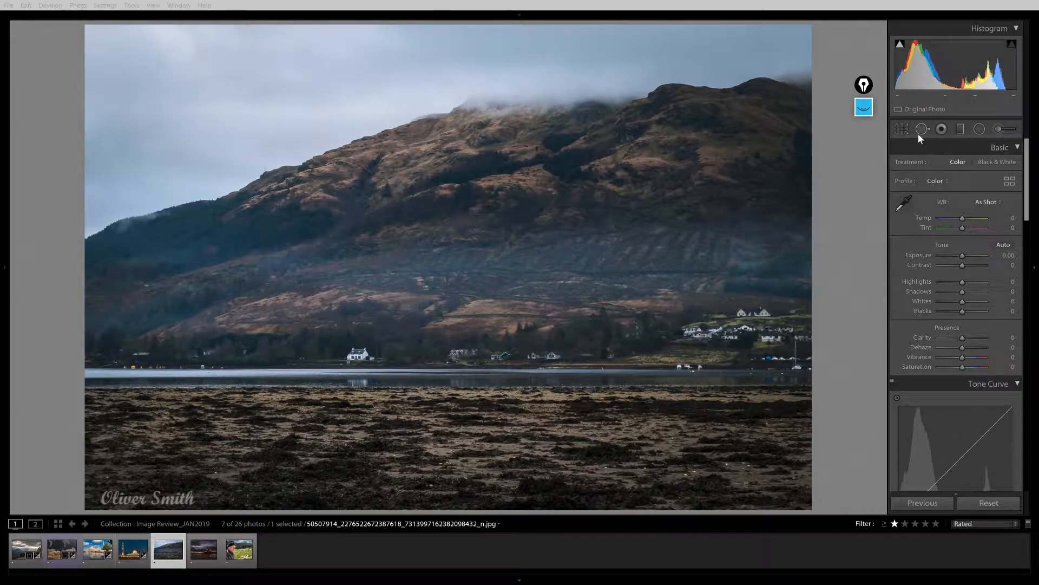
- Crop the lake photo from its right side at the original aspect ratio, cutting out the hillside village
key("r")
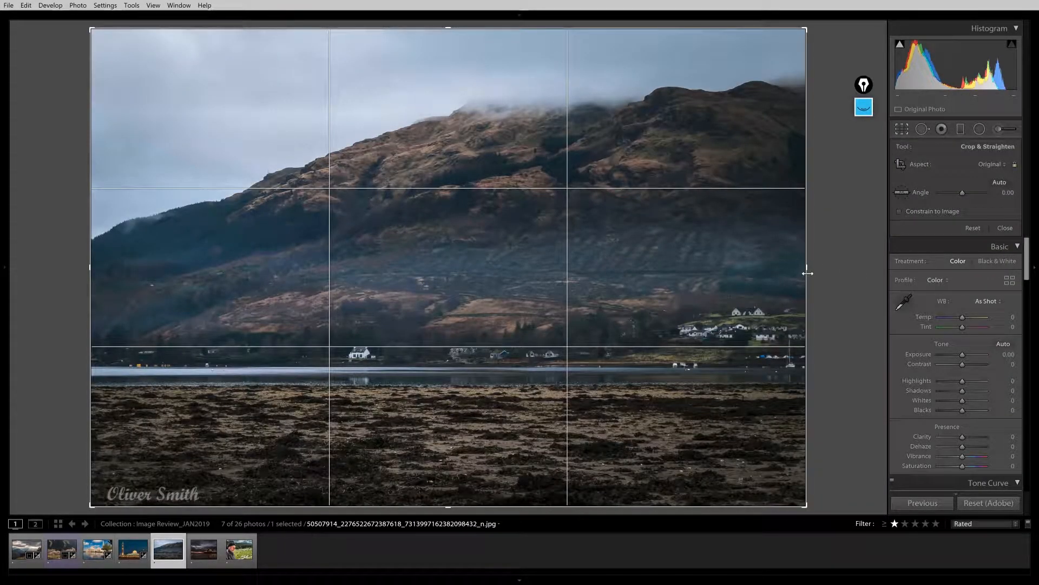
left_click_drag(807, 273, 733, 269)
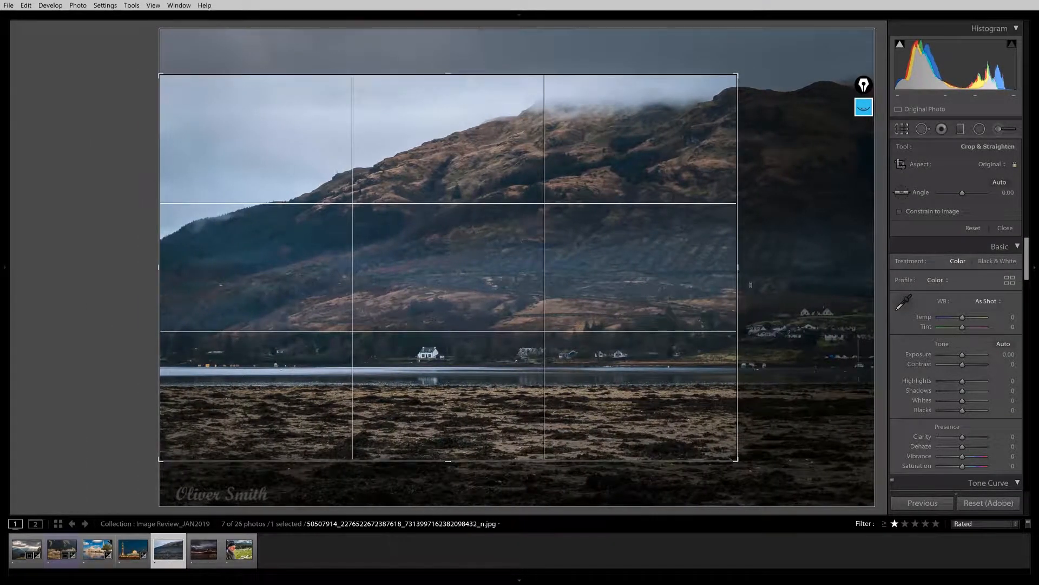
key("Return")
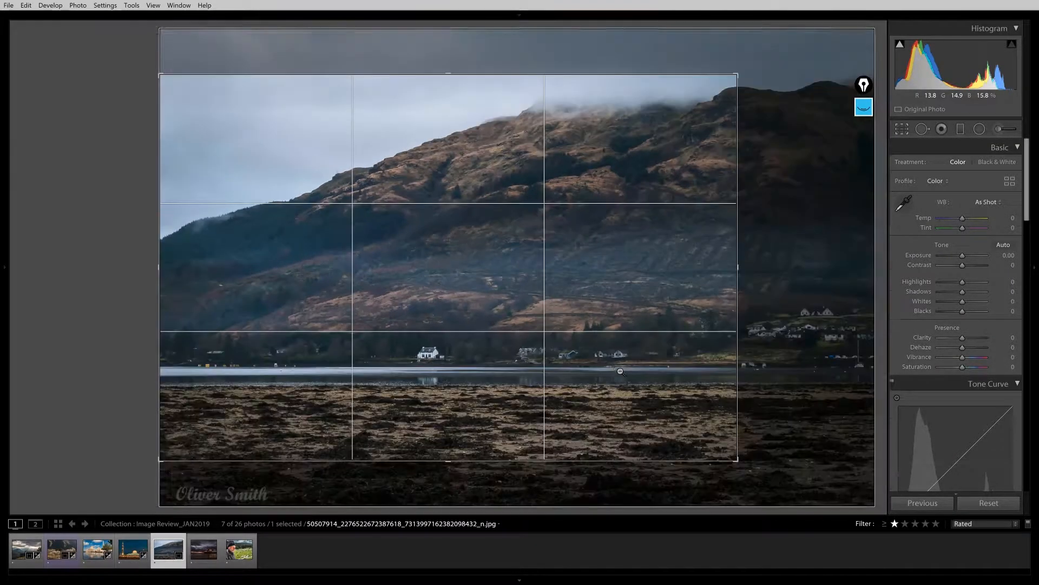
- Change the crop aspect to 4 x 5 / 8 x 10 and refit the frame to take in more sky and foreground without the village
key("r")
left_click(991, 164)
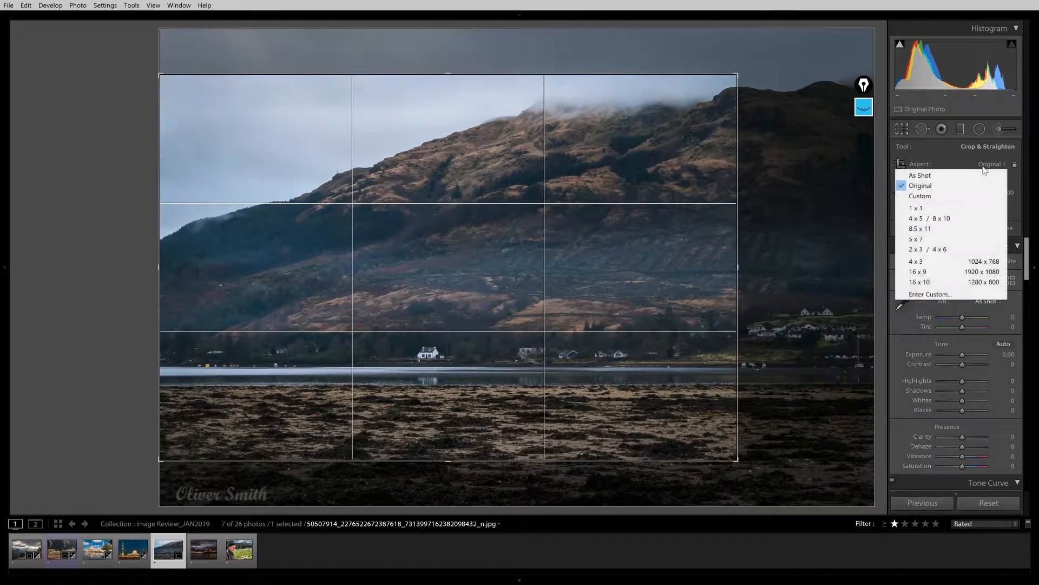
left_click(945, 222)
left_click_drag(455, 70, 465, 33)
left_click_drag(179, 482, 169, 491)
left_click_drag(424, 421, 444, 407)
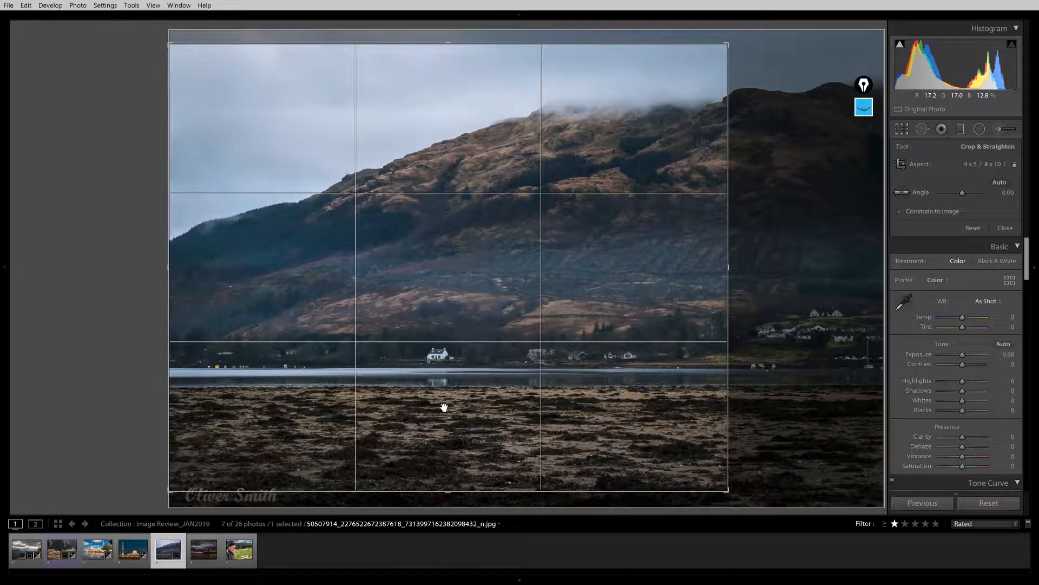
key("Return")
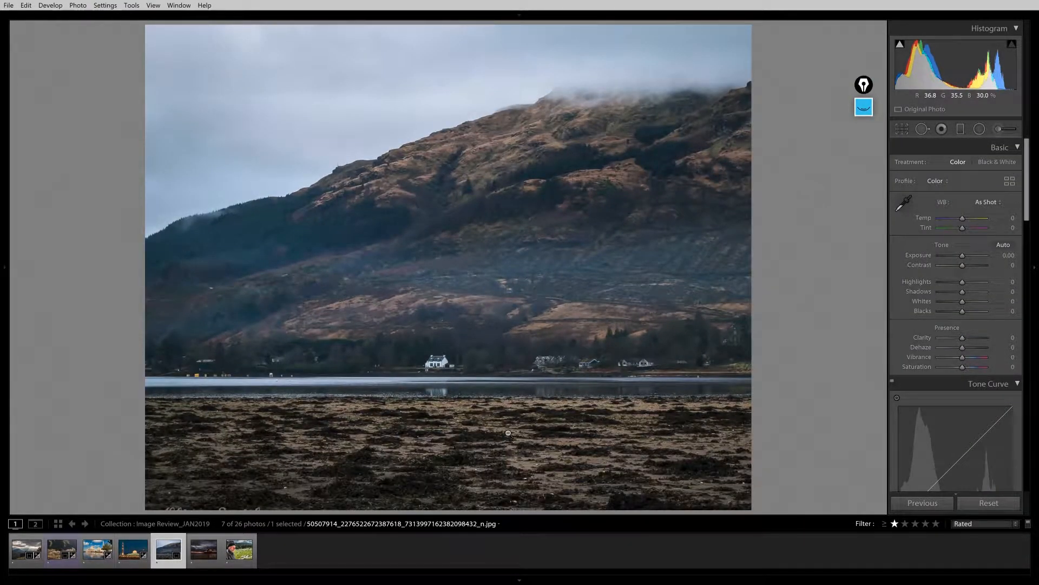
- Tighten the 4 x 5 crop further from the right side of the lake photo
key("r")
left_click_drag(719, 272, 700, 272)
key("Return")
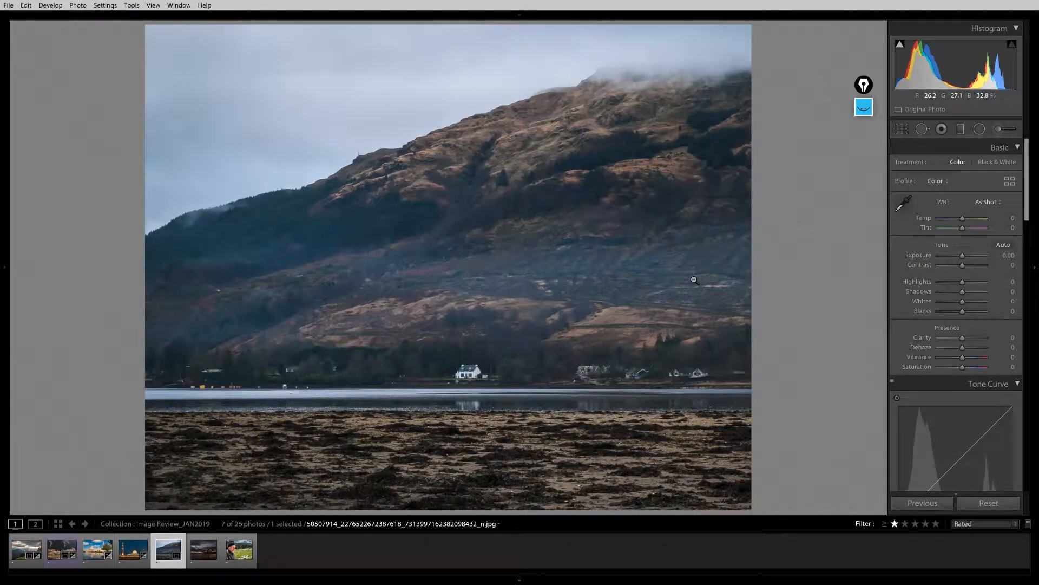
- Shift the crop rightward across the lake photo and extend its left edge, placing the white house left of centre
key("r")
left_click_drag(575, 293, 501, 294)
left_click_drag(194, 290, 170, 285)
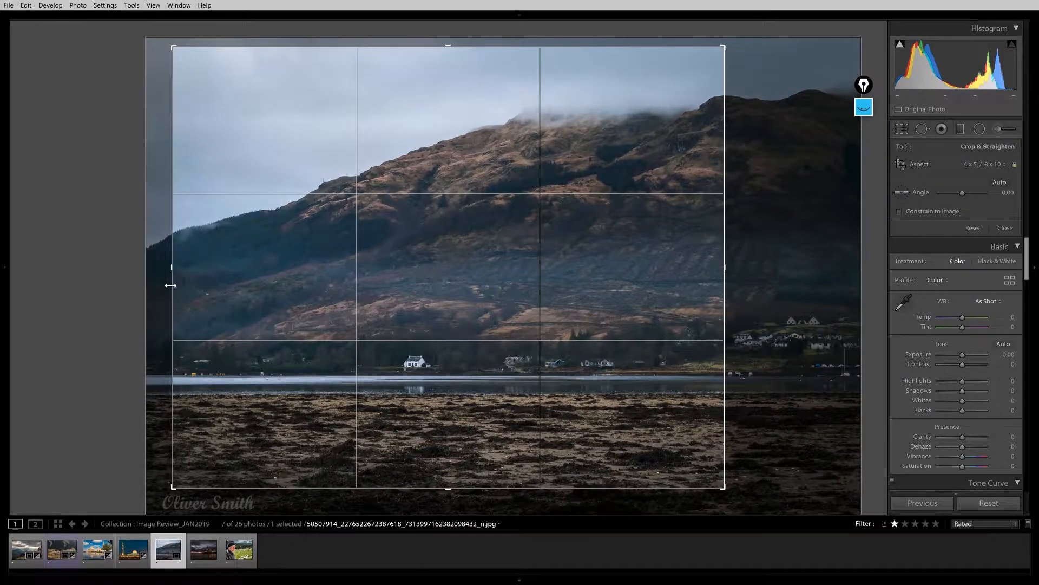
key("Return")
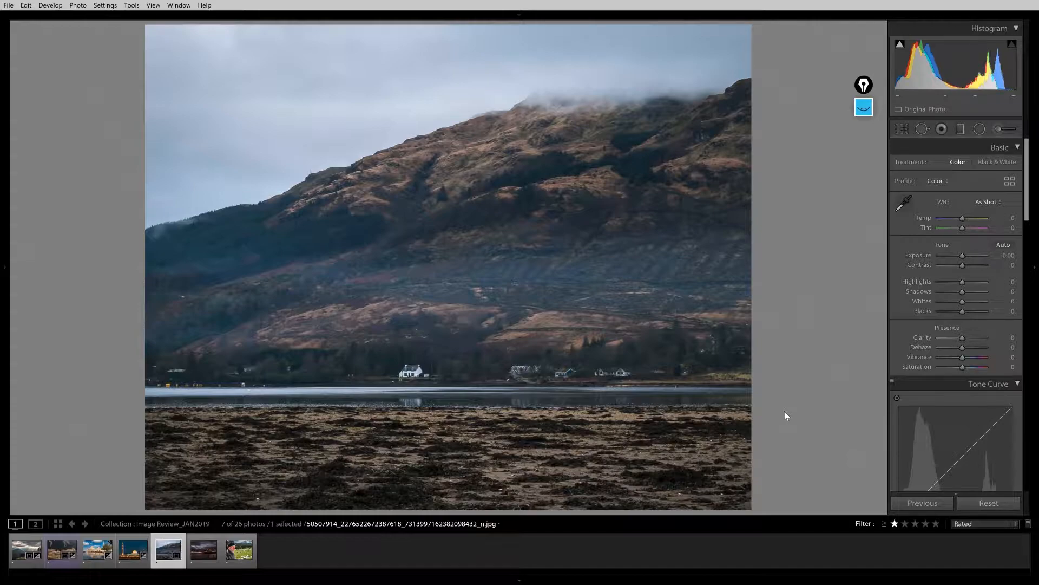
- Trim the crop from the bottom to leave only a narrow strip of dark foreground below the water
key("r")
left_click_drag(463, 488, 479, 459)
key("Return")
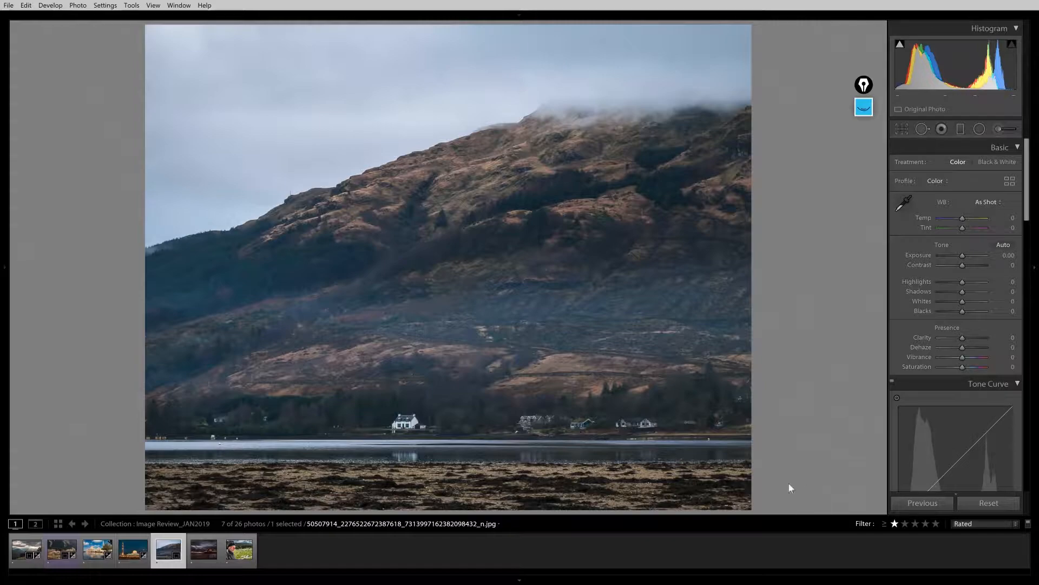
- Restore the lake photo's full frame by setting the crop aspect to As Shot
left_click(897, 128)
left_click(967, 162)
left_click(959, 176)
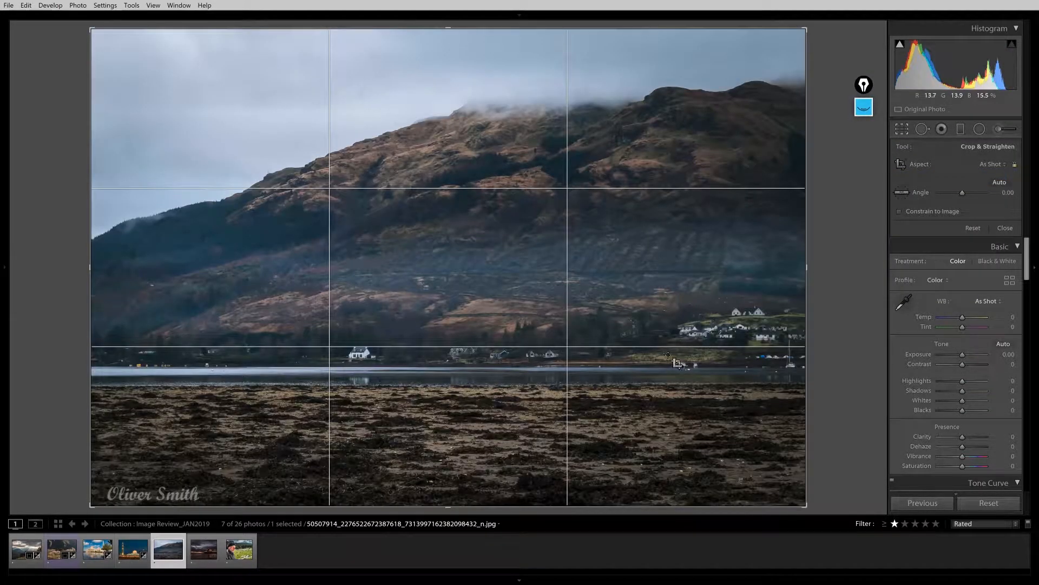
key("Return")
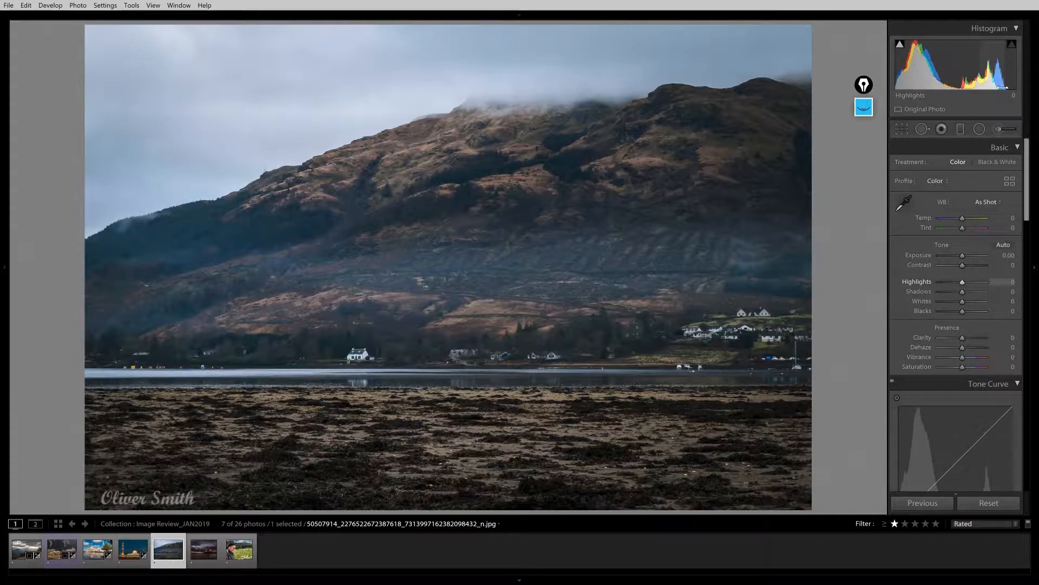
- Set the lake photo's Temp to +6, Exposure to +0.23, Whites to +16 and Blacks to +6
left_click_drag(963, 216, 964, 216)
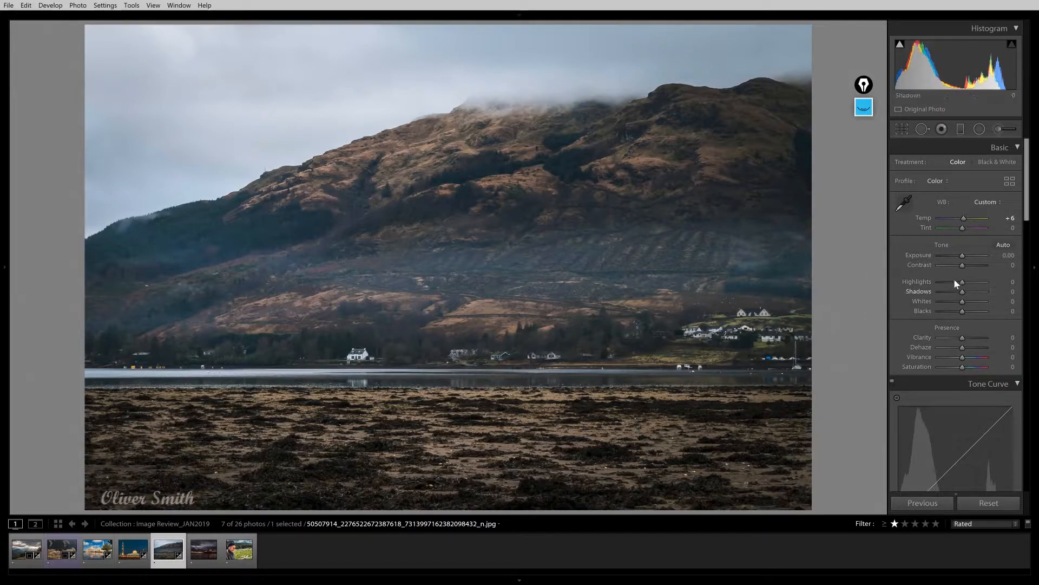
left_click_drag(961, 255, 960, 255)
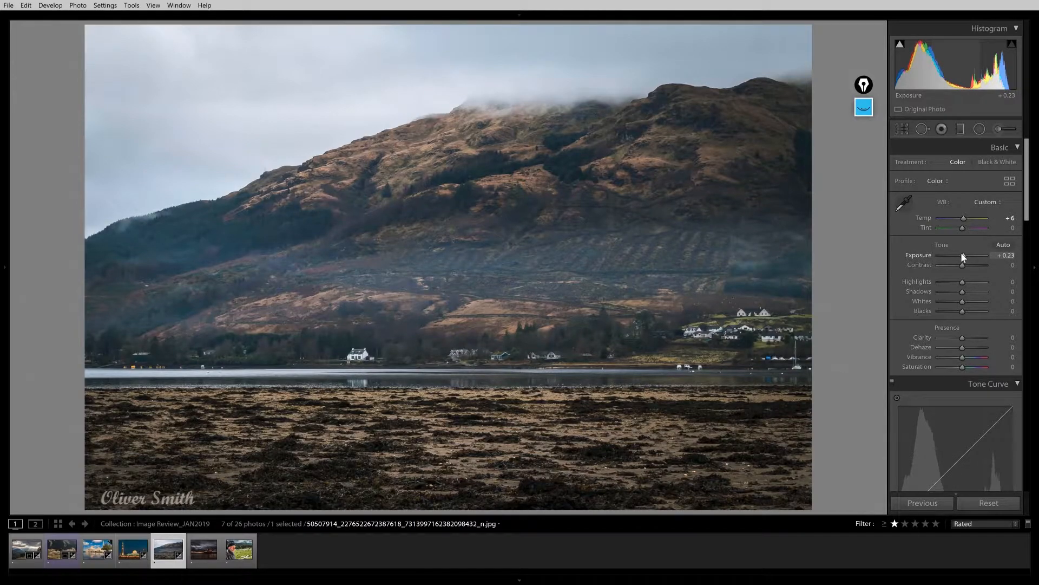
key("alt")
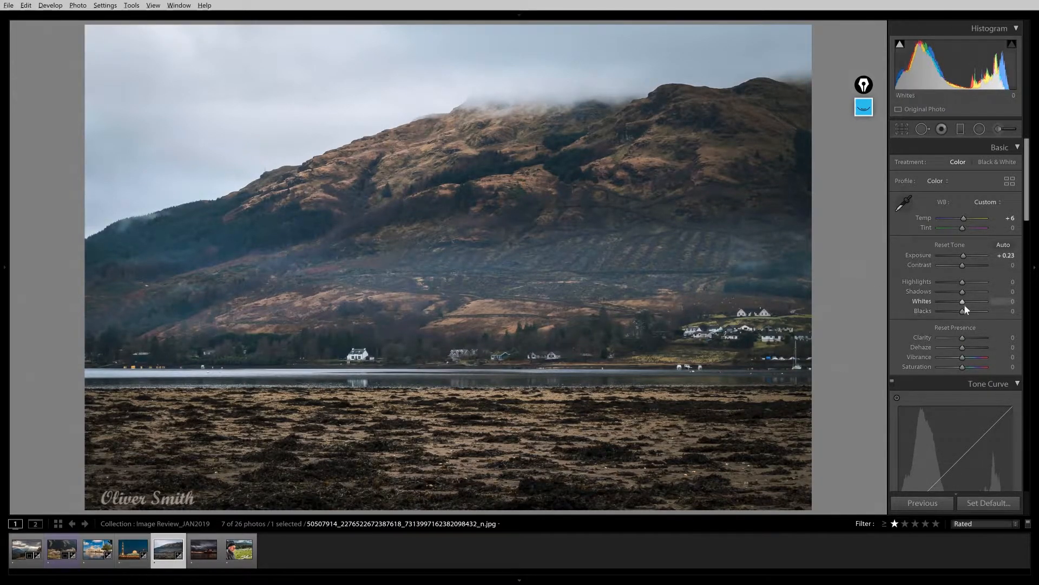
left_click_drag(962, 301, 964, 310)
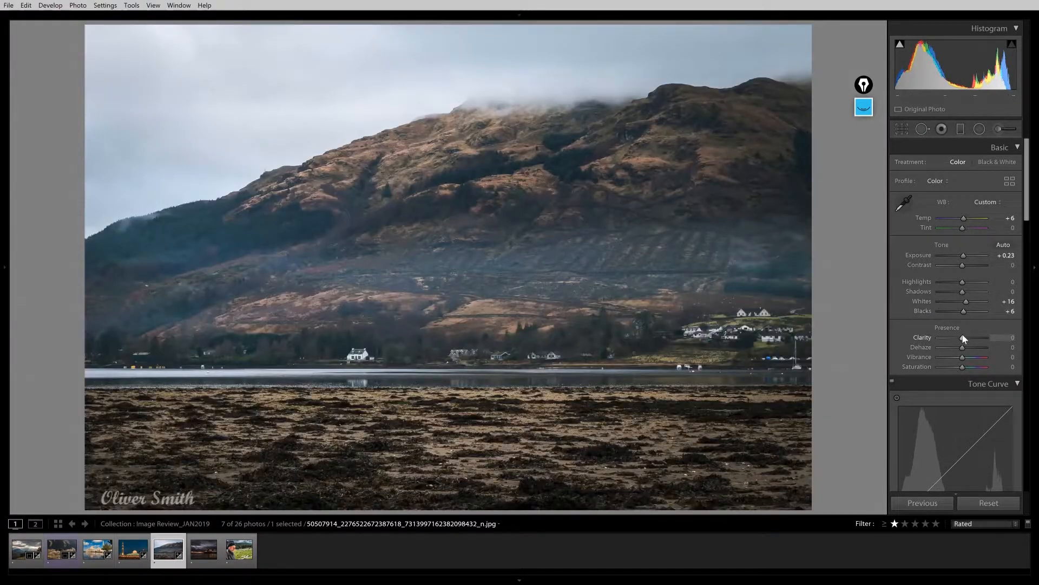
- Set Contrast to +9 and Dehaze to +11, and check the lake photo at a smaller view size
left_click_drag(963, 265, 963, 264)
mouse_move(961, 347)
left_mouse_down()
mouse_move(971, 349)
mouse_move(963, 338)
left_mouse_up()
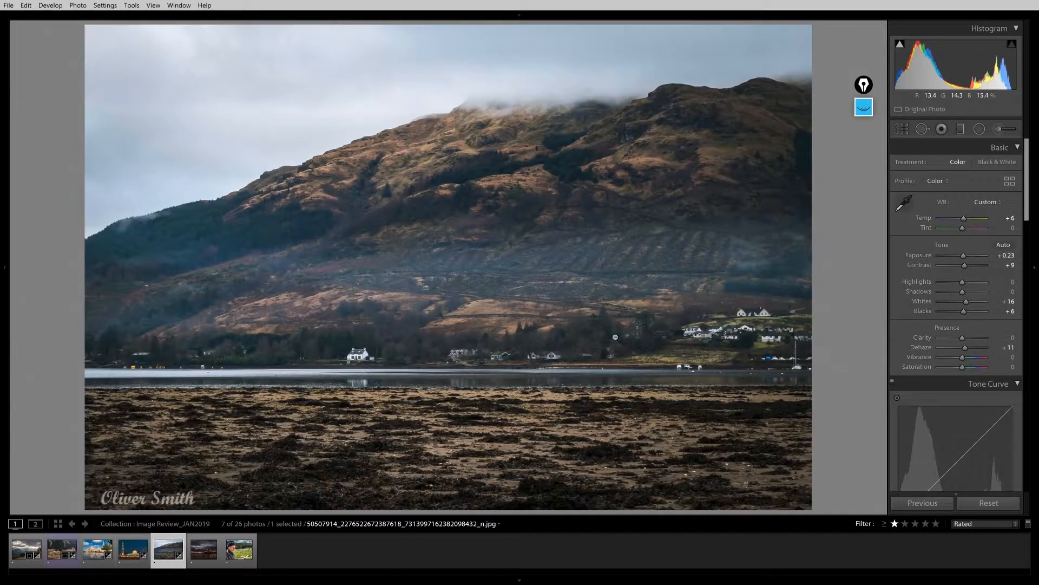
left_click(535, 113)
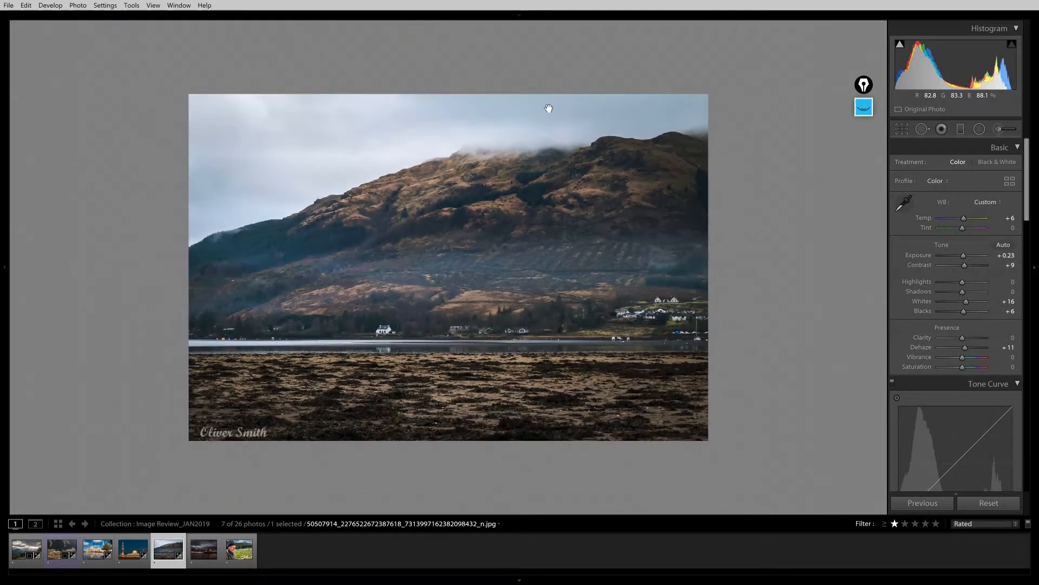
left_click(535, 113)
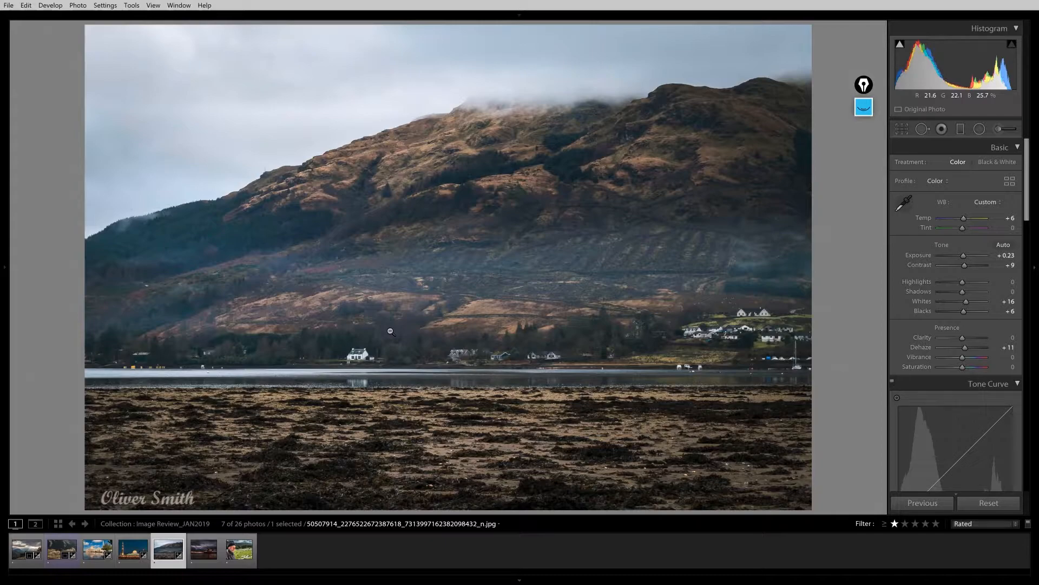
- Open the night pier photo, set its crop aspect to 2 x 3 / 4 x 6, and position the frame slightly lower
left_click(202, 553)
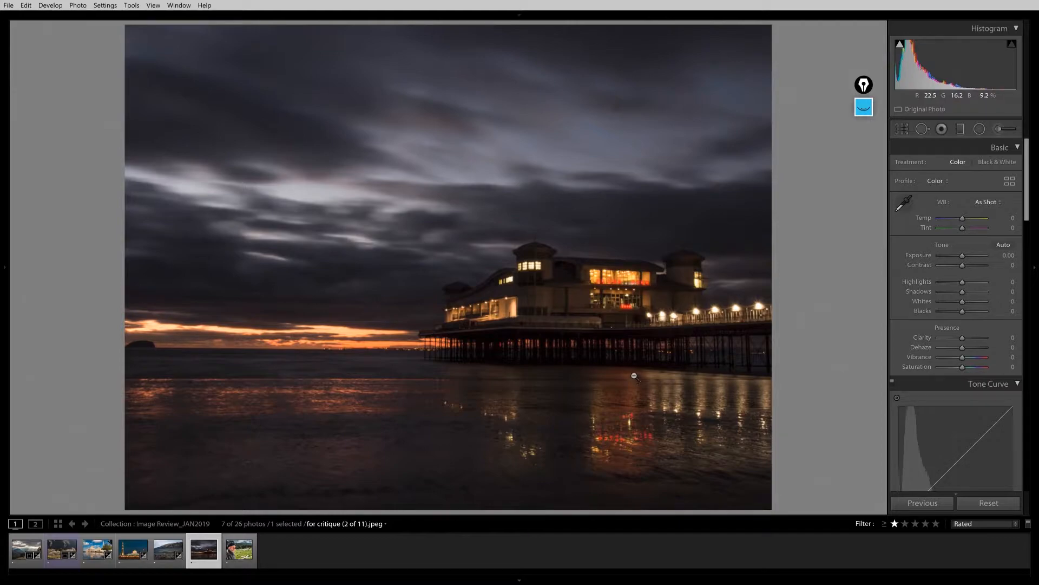
left_click(895, 128)
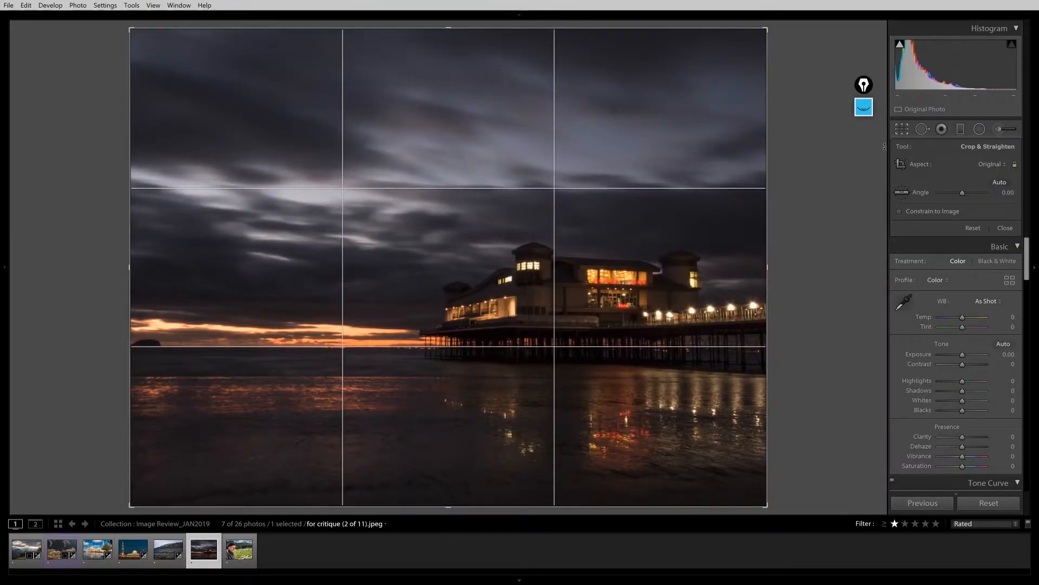
left_click(976, 161)
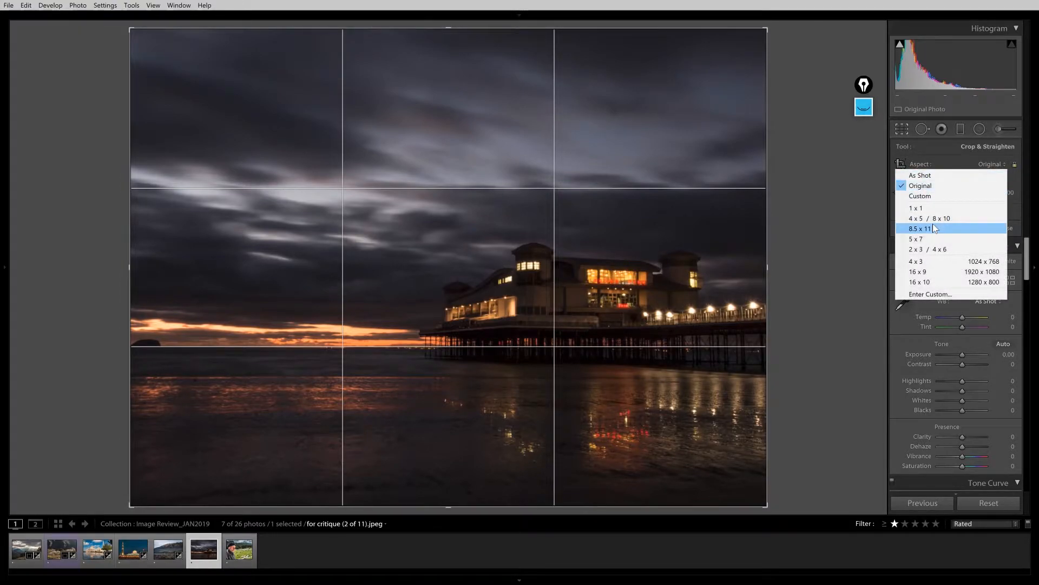
left_click(930, 248)
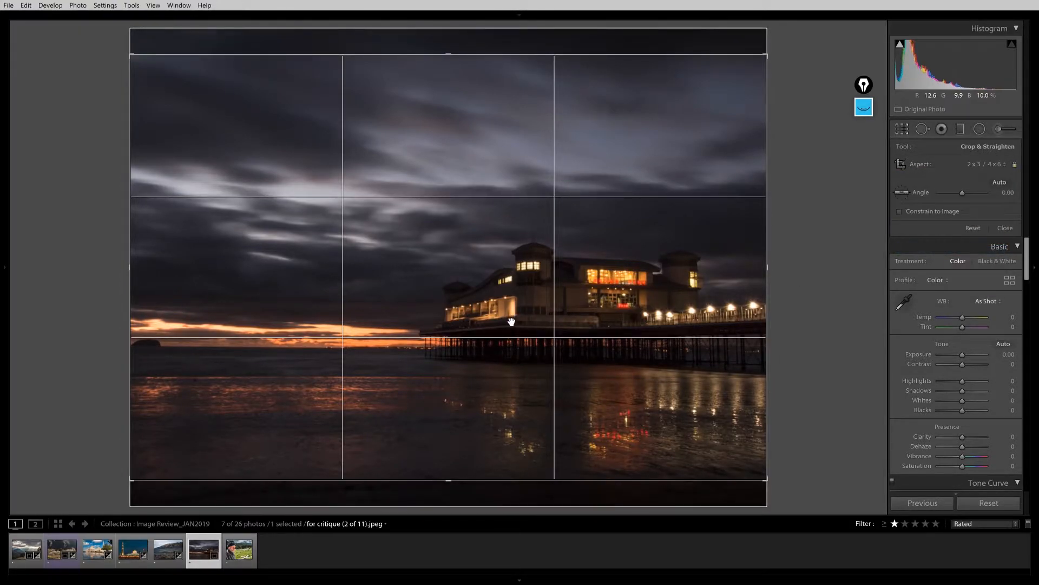
left_click_drag(511, 322, 512, 315)
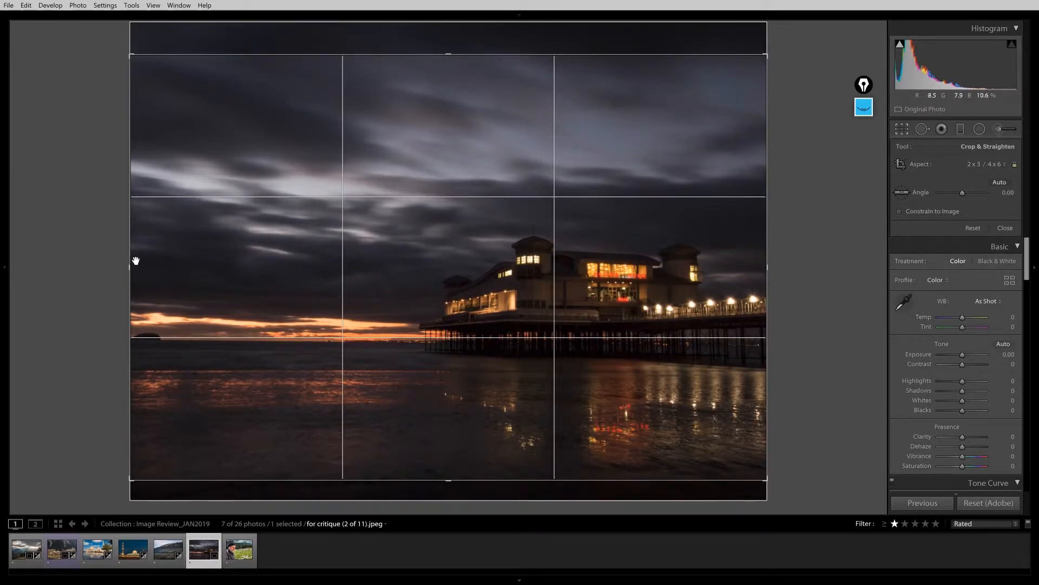
- Trim the pier photo's left side to cut out the small headland on the horizon, and compare the crop against the full frame
left_click_drag(132, 261, 150, 262)
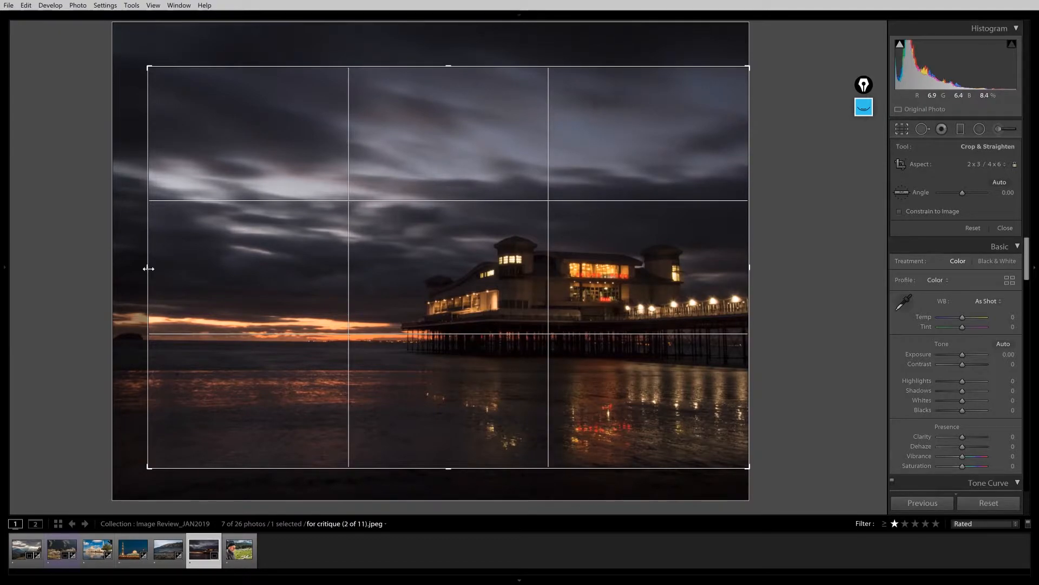
key("Return")
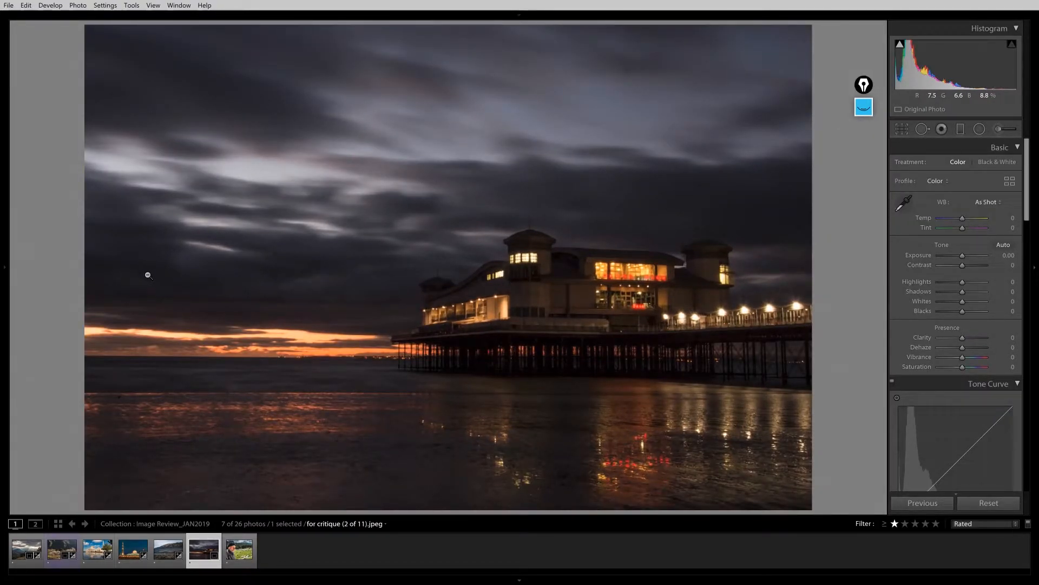
key("r")
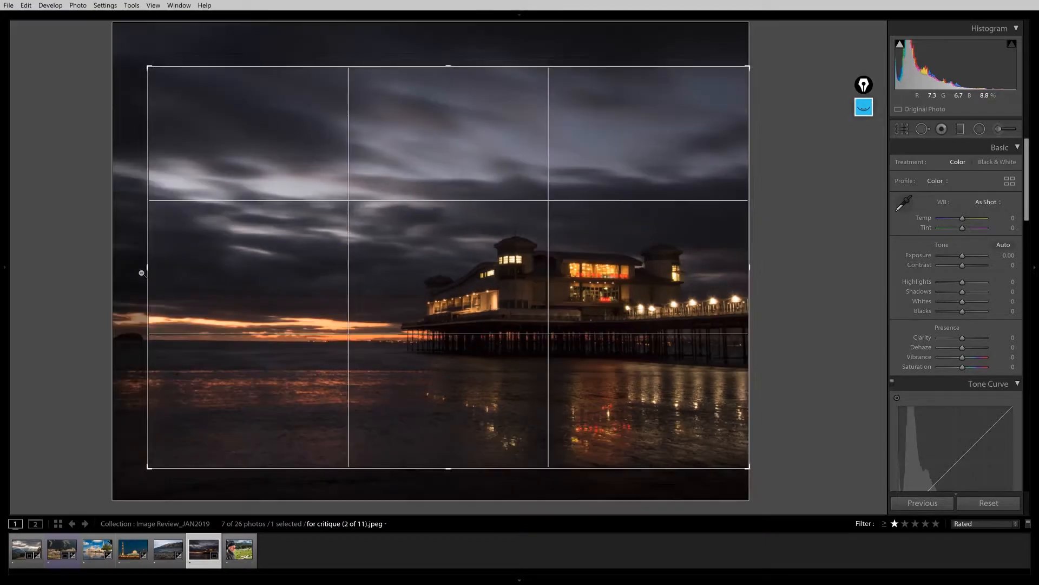
key("r")
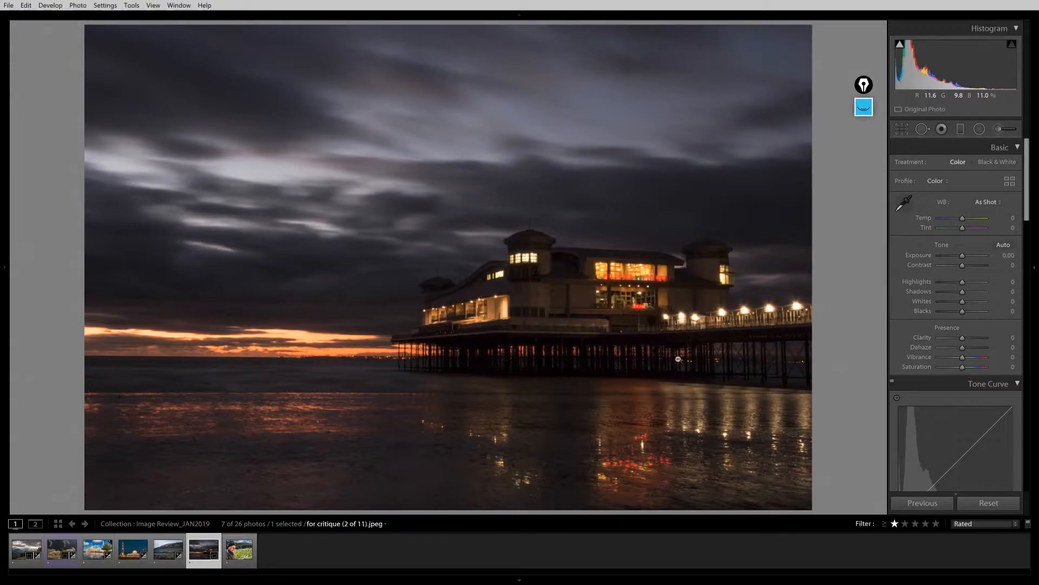
- Raise the pier photo's Exposure to +0.92, and reset it to zero
left_click_drag(959, 254, 966, 258)
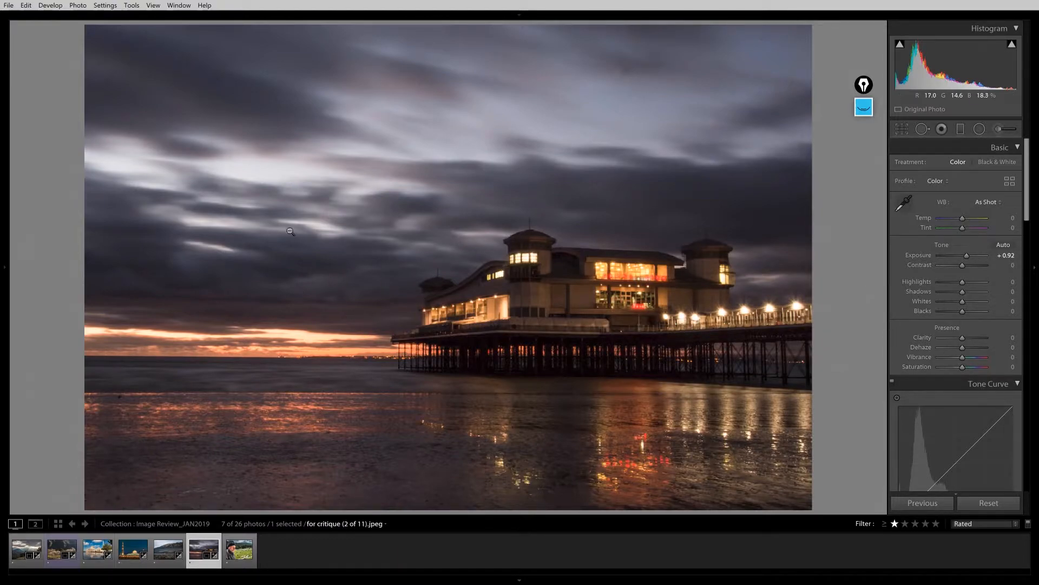
double_click(966, 255)
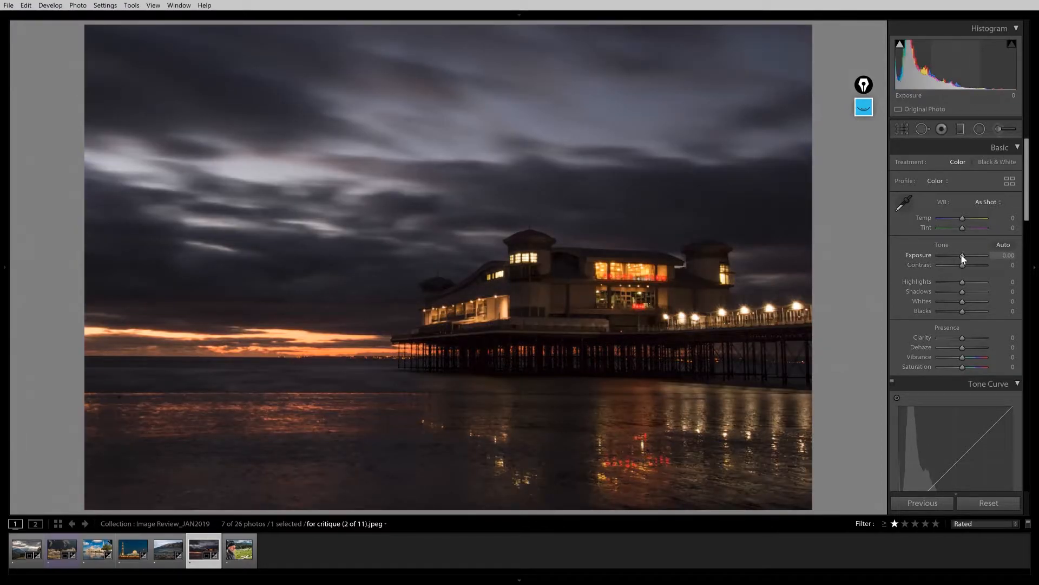
- Restore the pier photo's Exposure to +0.92, and set Highlights to −31, Shadows to +18, Whites to −11 and Blacks to +8
key("ctrl+z")
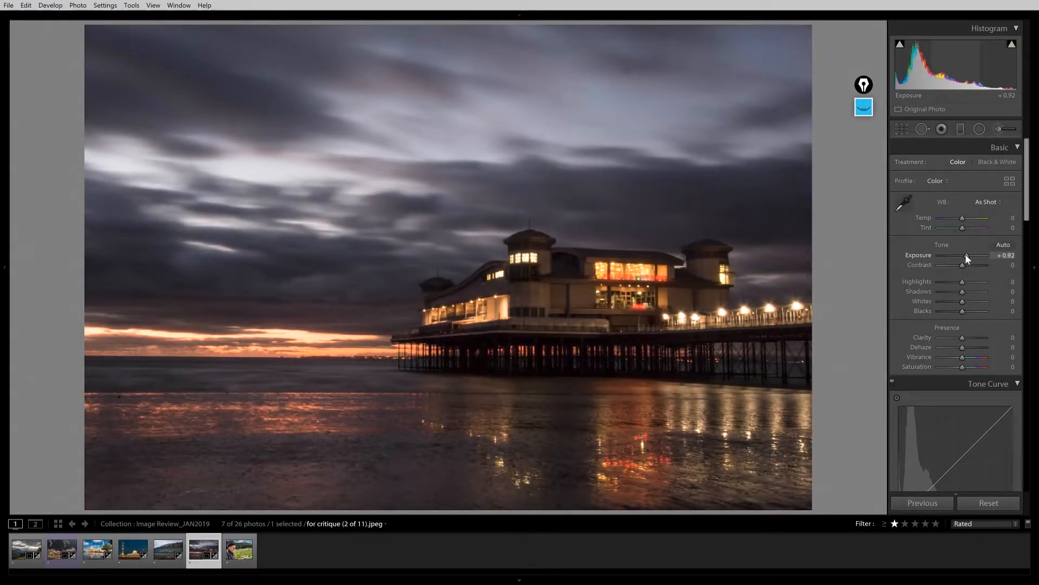
mouse_move(961, 284)
left_mouse_down()
mouse_move(957, 300)
mouse_move(967, 292)
left_mouse_up()
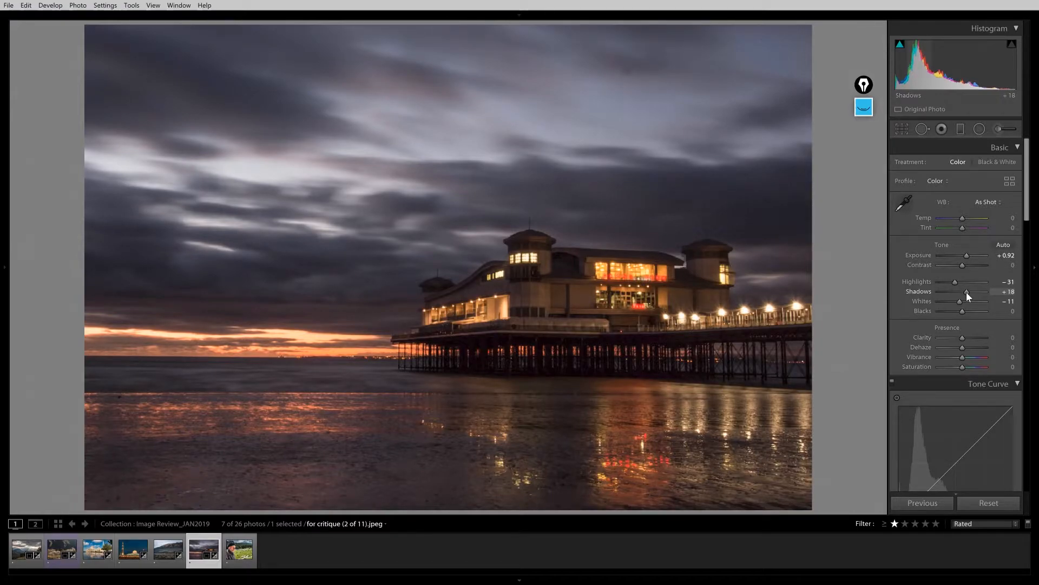
left_click_drag(963, 311, 963, 313)
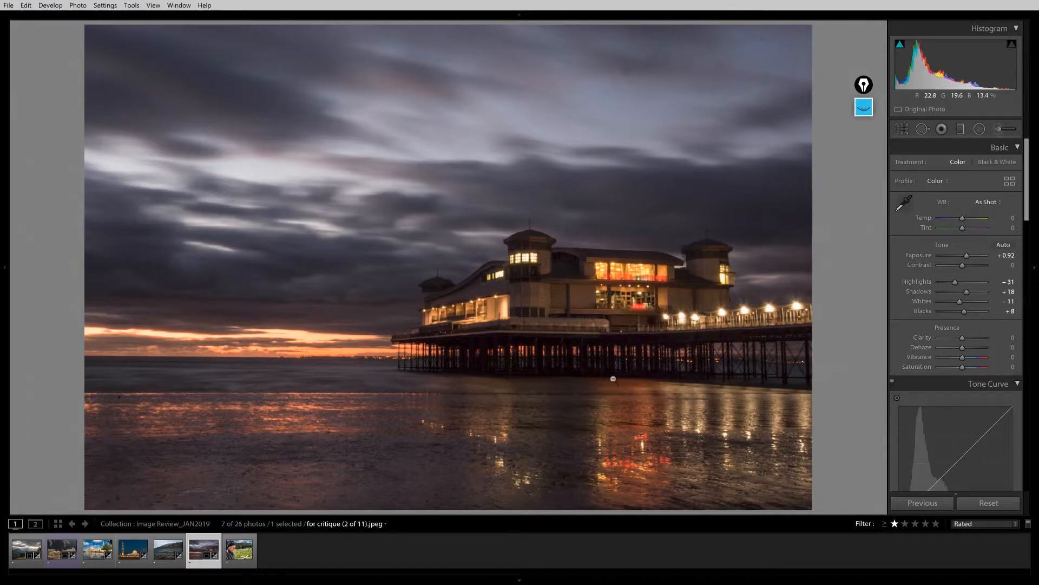
- Mark the upper and lower edges of the pier walkway with blue annotation strokes, and clear the drawing
left_click(864, 106)
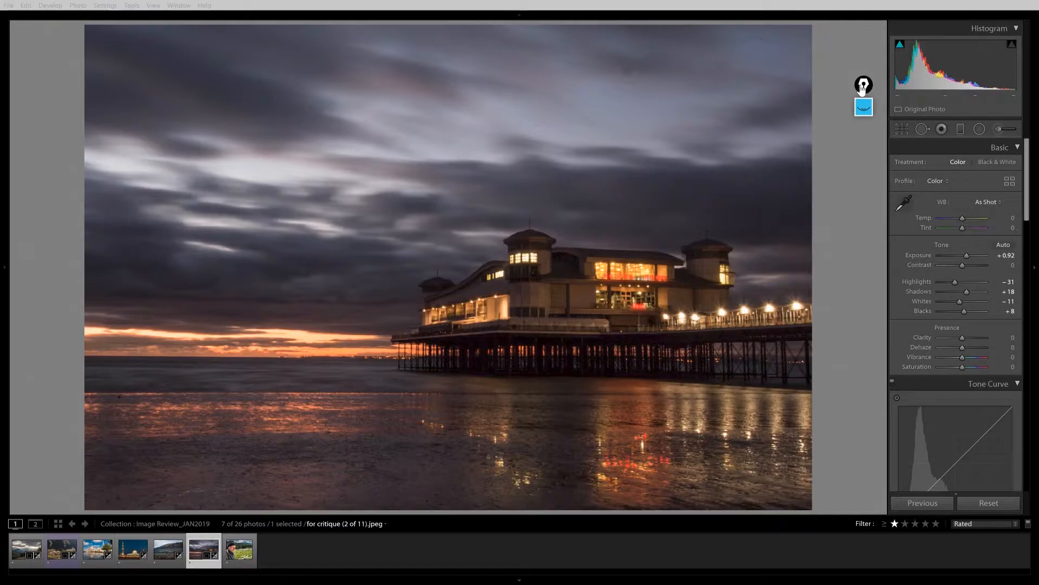
left_click(864, 139)
left_click_drag(810, 391, 607, 363)
left_click_drag(786, 331, 628, 337)
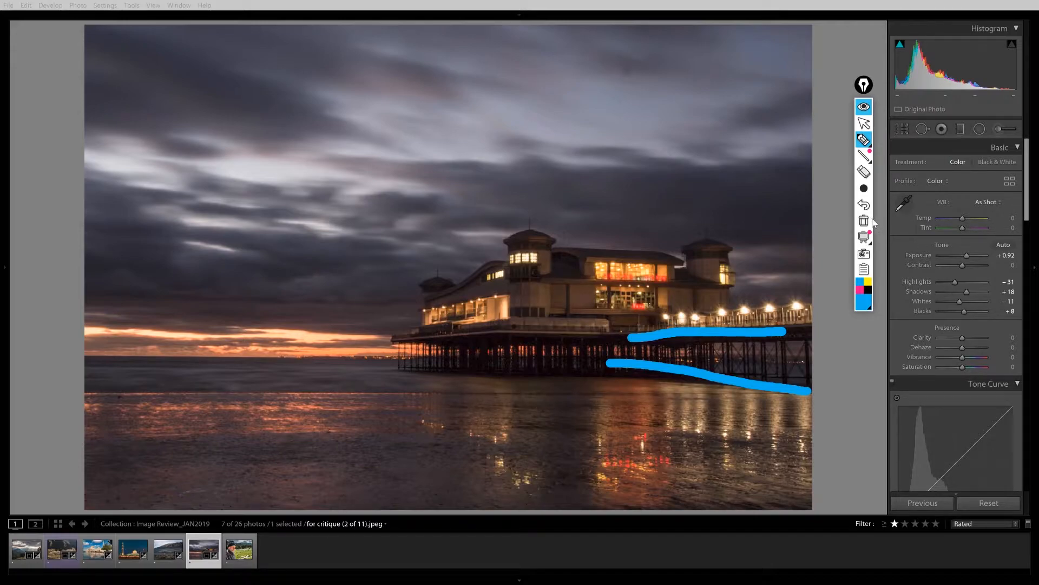
mouse_move(864, 192)
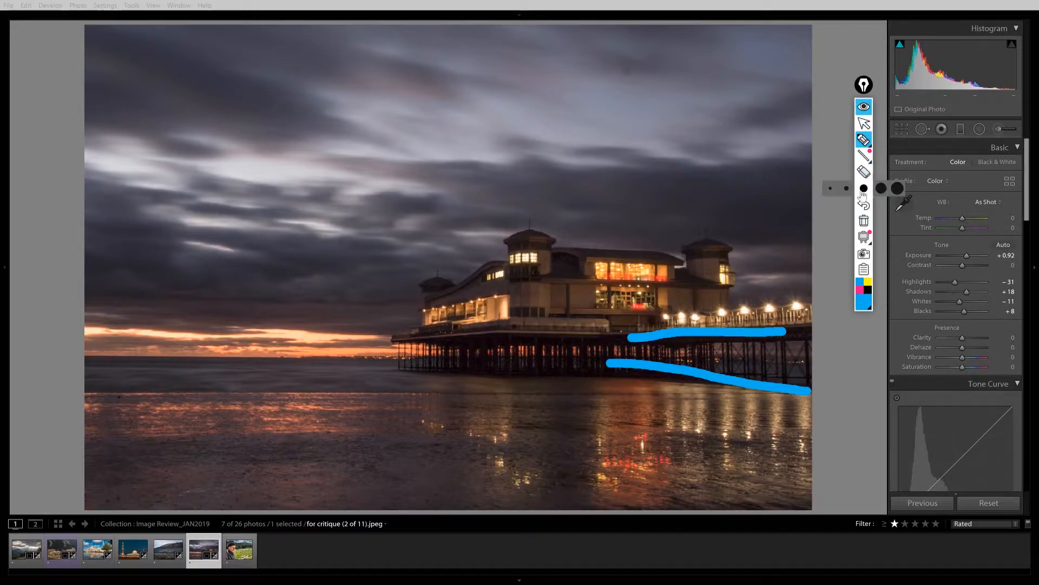
left_click(863, 221)
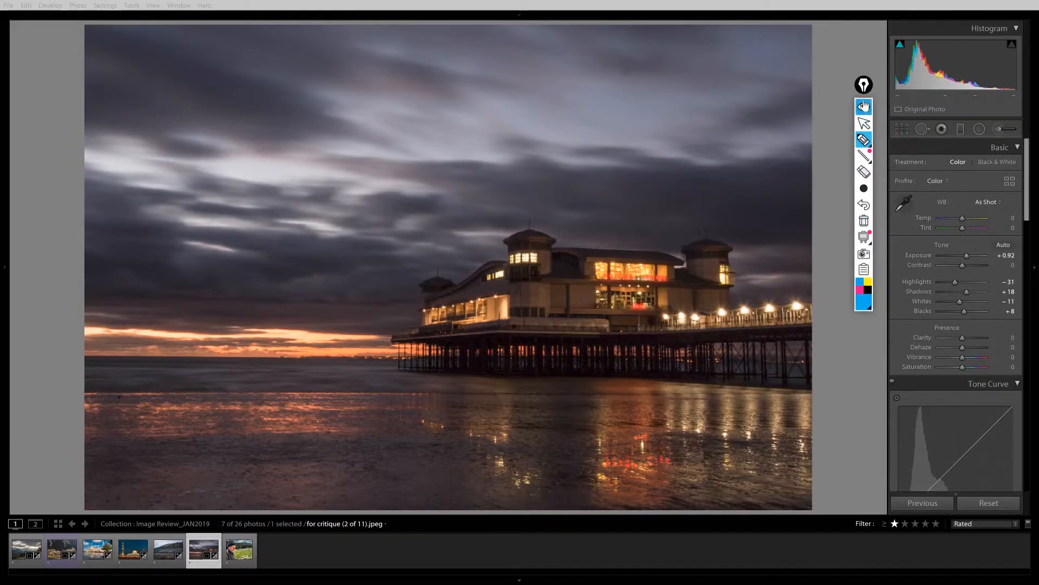
left_click(868, 110)
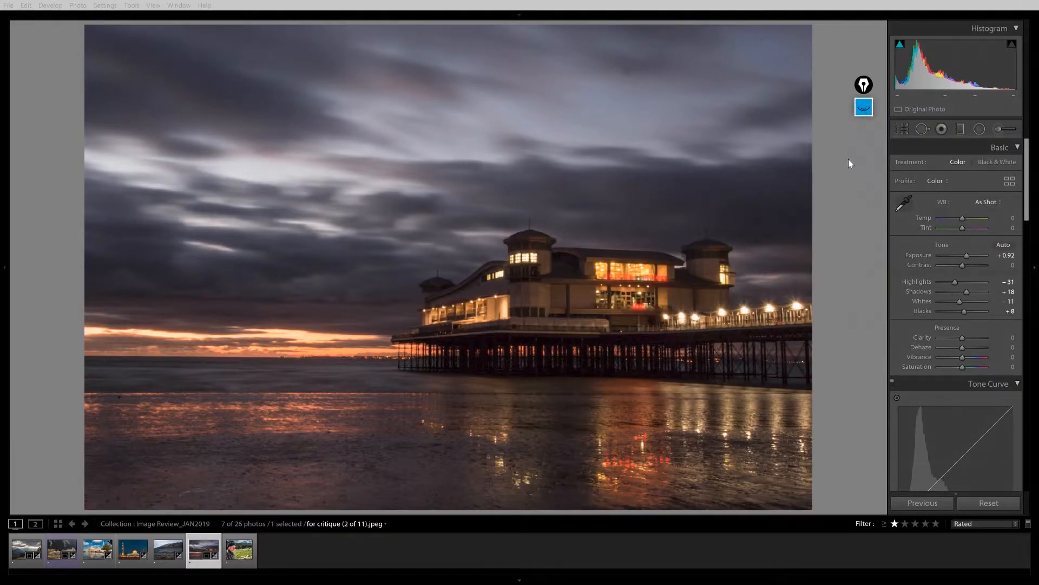
- Open the photo of the man with the sheep flock, and set Exposure to −0.12 and Clarity to −30
left_click(236, 553)
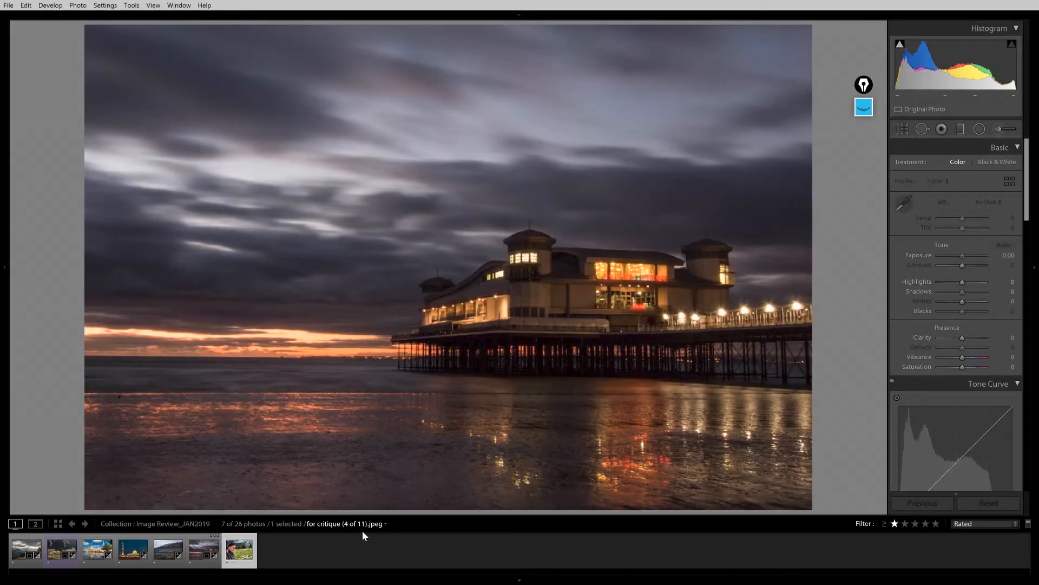
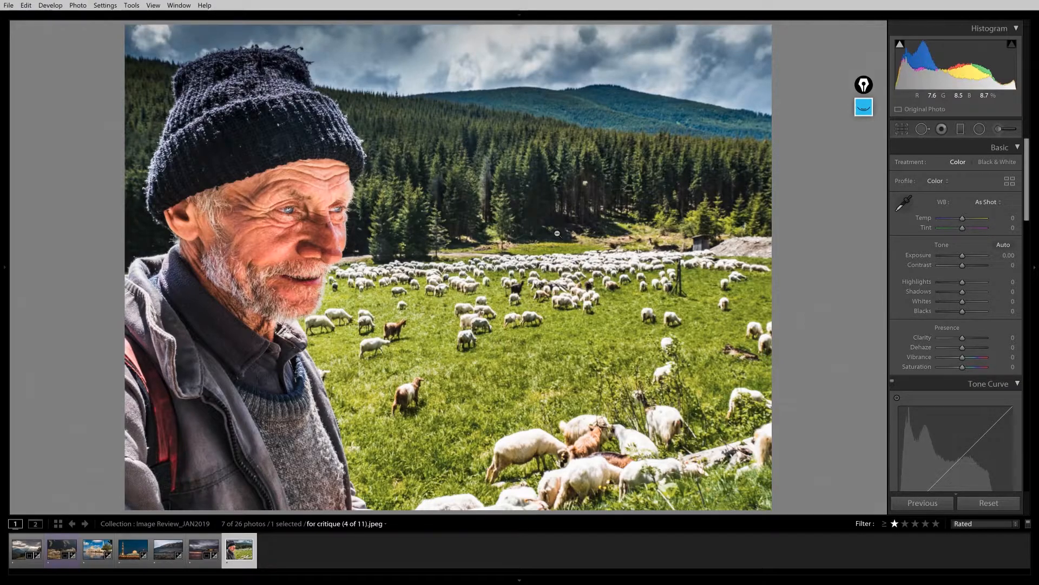
left_click(960, 256)
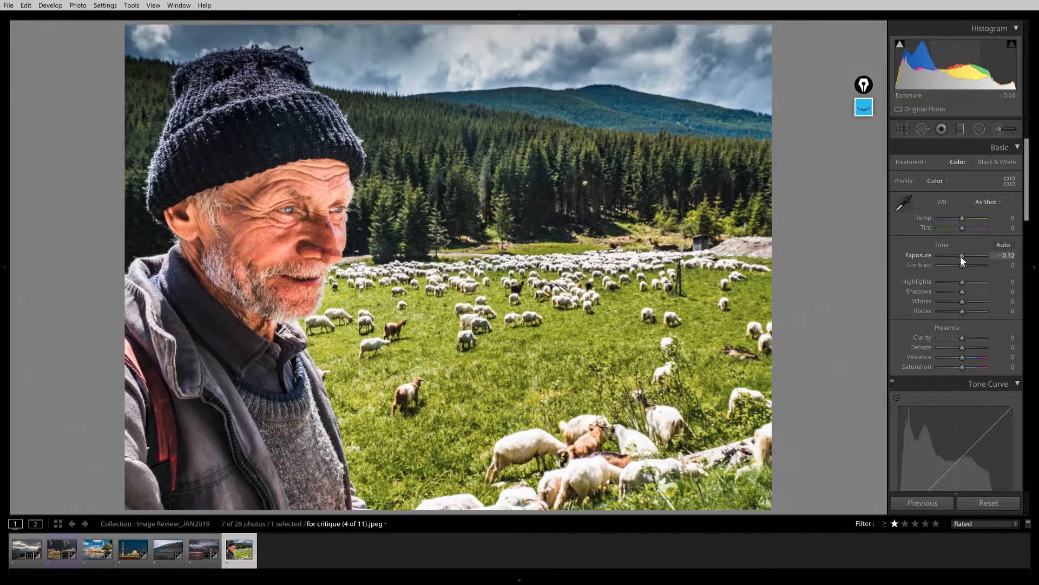
left_click(960, 255)
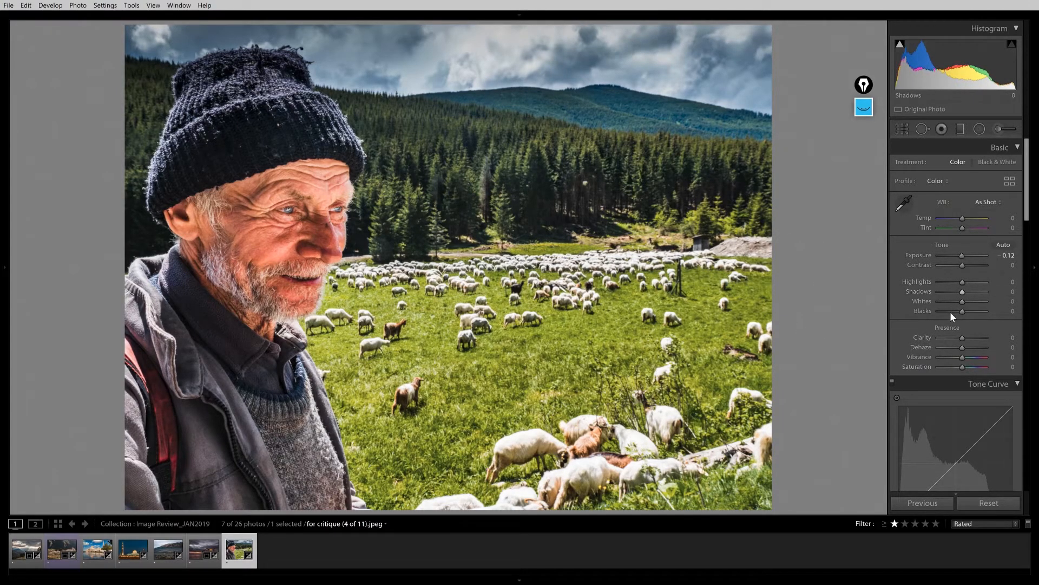
left_click_drag(962, 338, 956, 337)
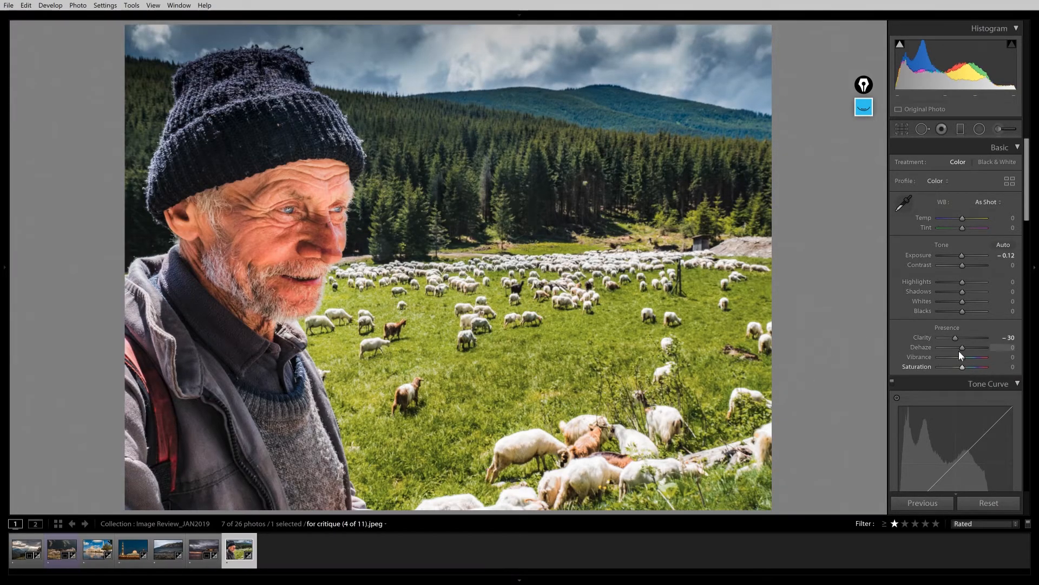
- Try shifting the hue of the grass with the HSL targeted adjustment tool, and reset the Yellow hue
scroll(954, 347, "down", 5)
scroll(951, 373, "down", 5)
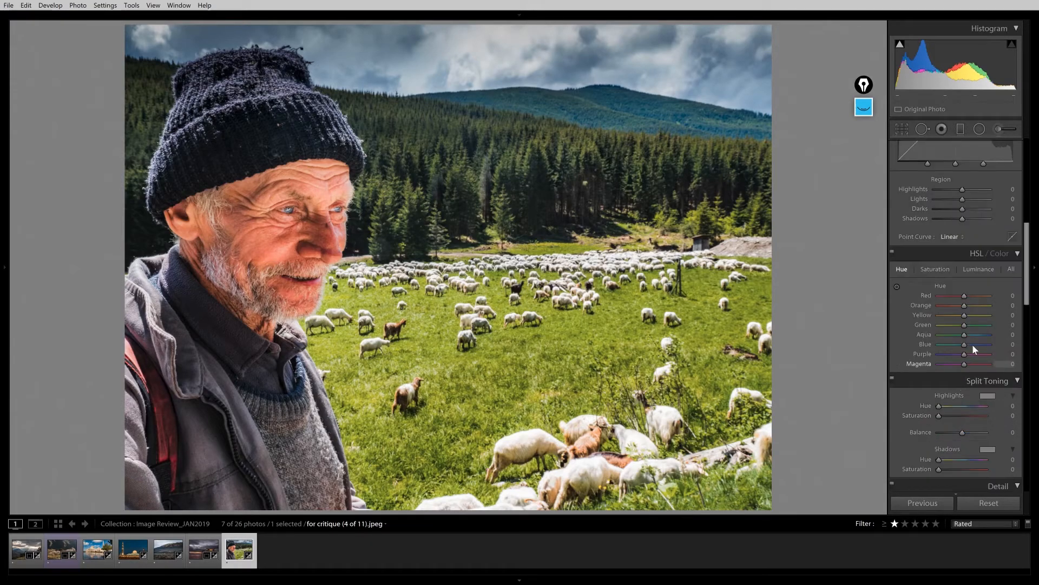
left_click(897, 286)
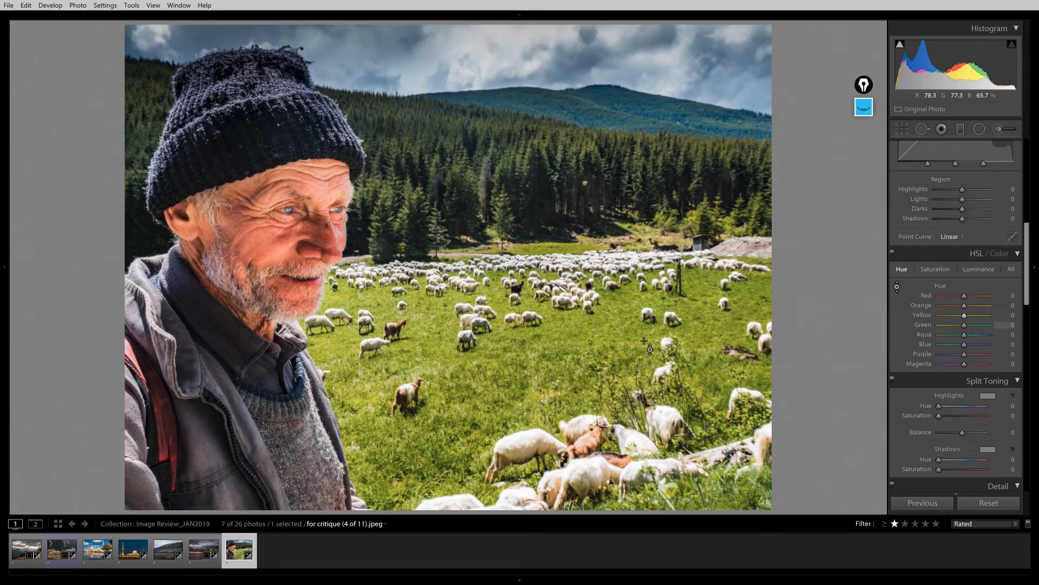
mouse_move(520, 346)
left_mouse_down()
mouse_move(520, 371)
mouse_move(520, 238)
mouse_move(519, 380)
mouse_move(520, 353)
left_mouse_up()
double_click(964, 316)
left_click_drag(958, 327, 963, 316)
- Reduce the grass color by setting the HSL Saturation of Yellow to −9 and of Green to −11
left_click(937, 269)
mouse_move(964, 325)
left_mouse_down()
mouse_move(953, 313)
mouse_move(958, 324)
left_mouse_up()
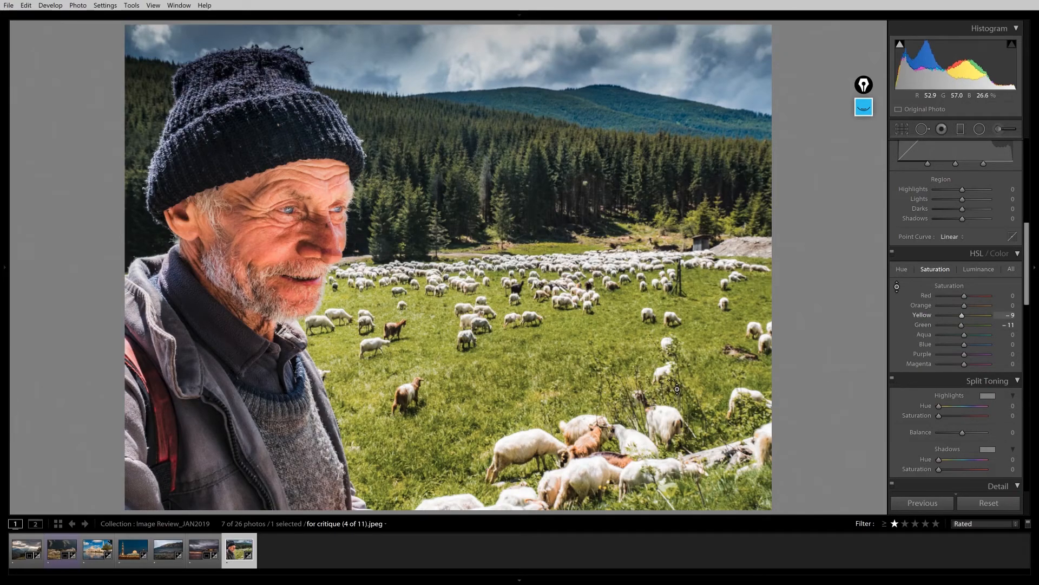
- Set Highlights to +8, Whites to −24 and Blacks to −9, and reset Exposure to zero
left_click_drag(1026, 295, 1016, 216)
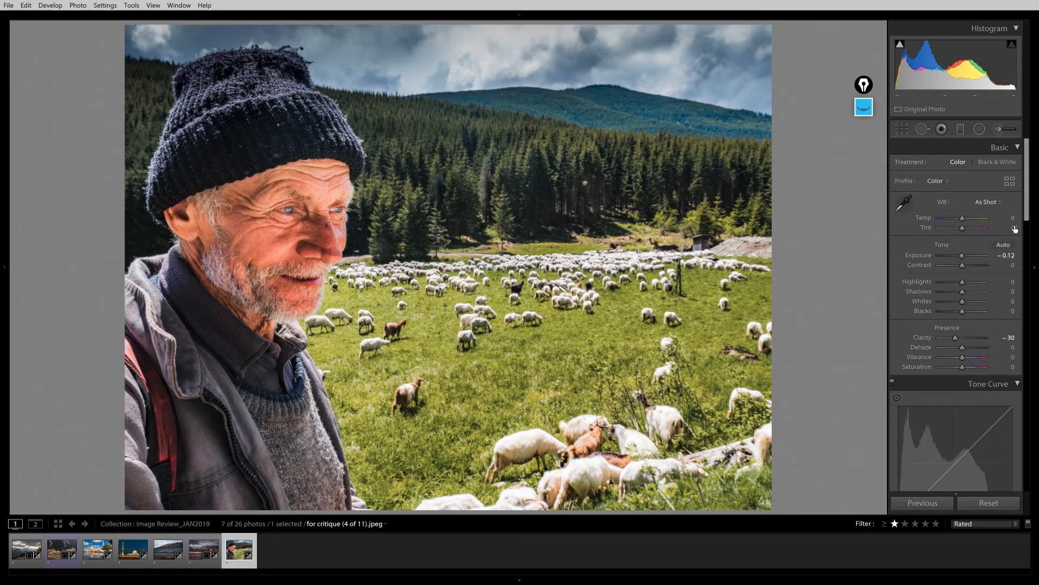
left_click_drag(963, 282, 964, 281)
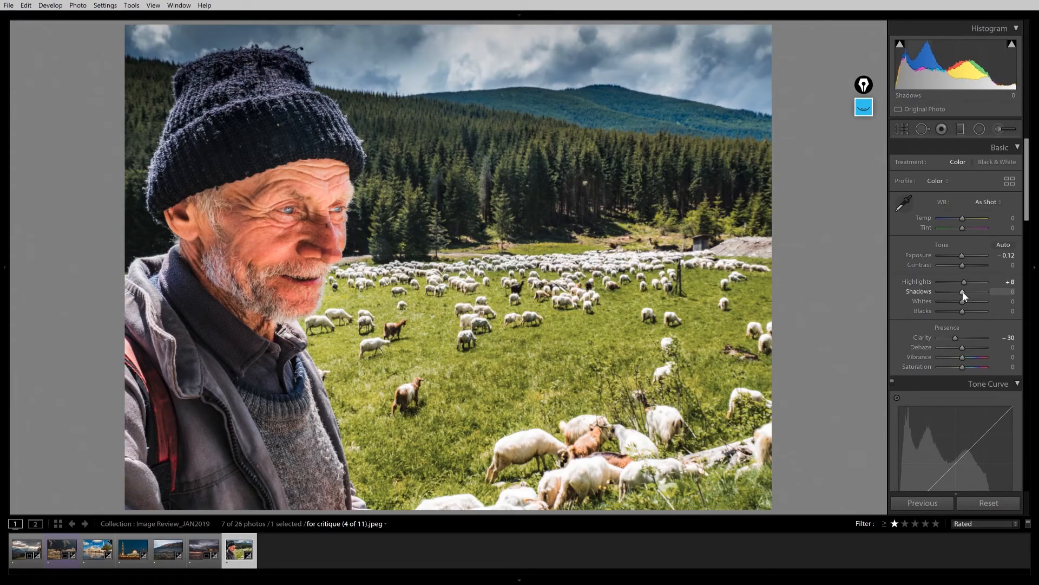
mouse_move(960, 302)
left_mouse_down()
mouse_move(951, 304)
mouse_move(959, 310)
left_mouse_up()
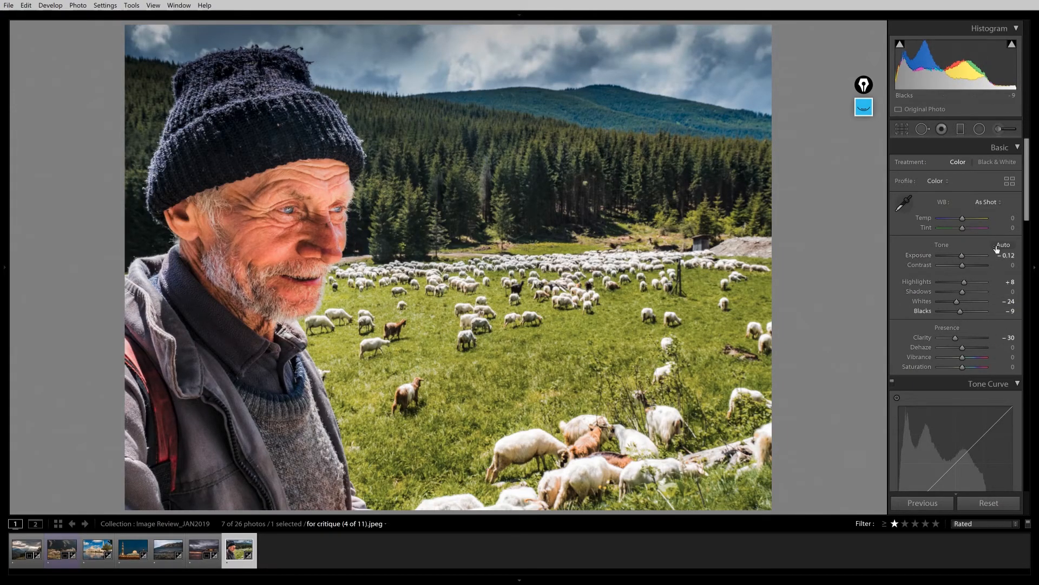
double_click(962, 255)
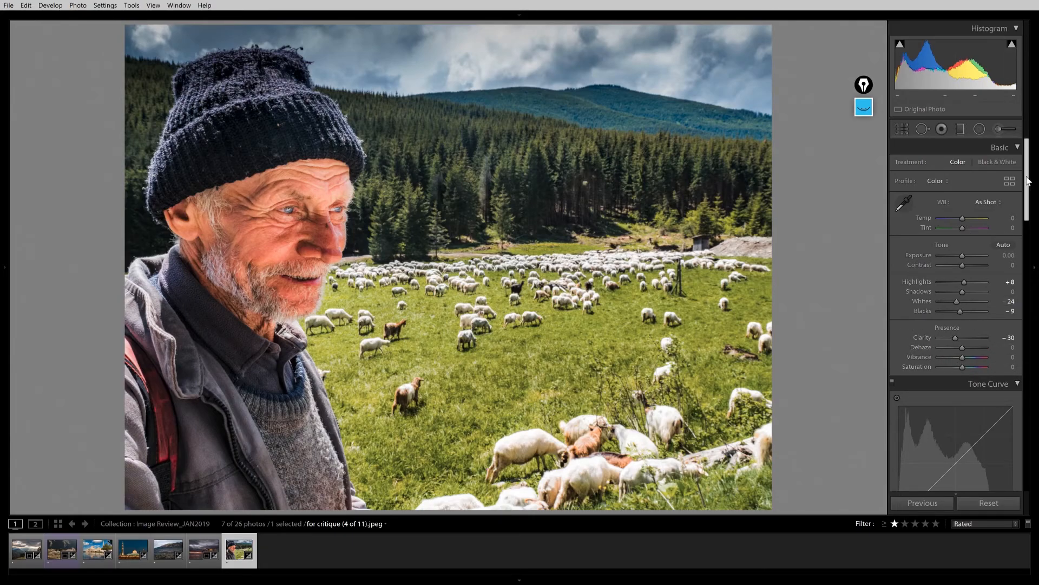
- Try a Highlight Priority post-crop vignette with an Amount of −13, and reset it to zero
scroll(1029, 201, "down", 2)
left_click_drag(1029, 200, 1029, 461)
mouse_move(962, 380)
left_mouse_down()
mouse_move(951, 382)
mouse_move(959, 382)
left_mouse_up()
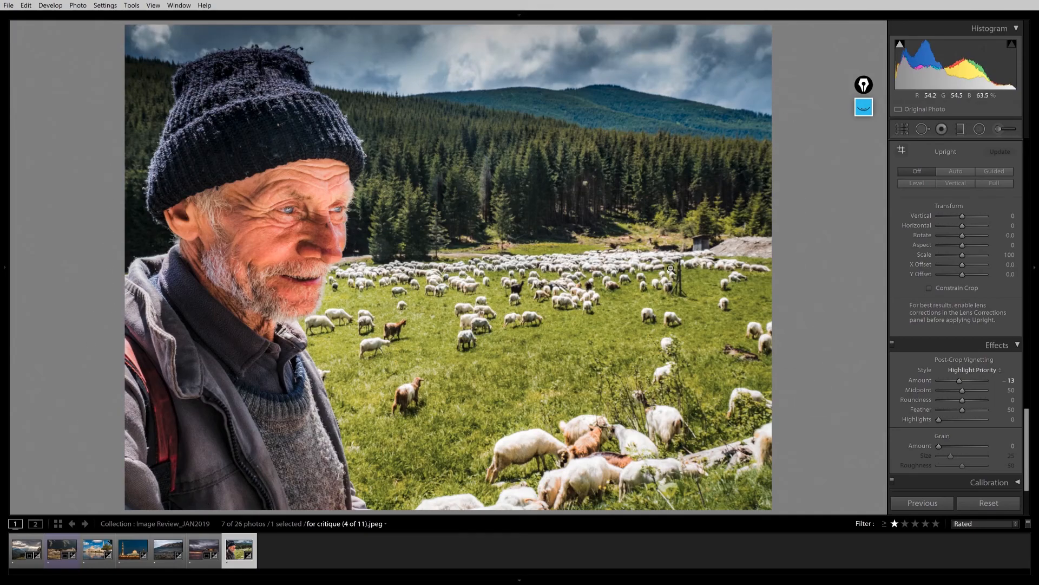
double_click(961, 381)
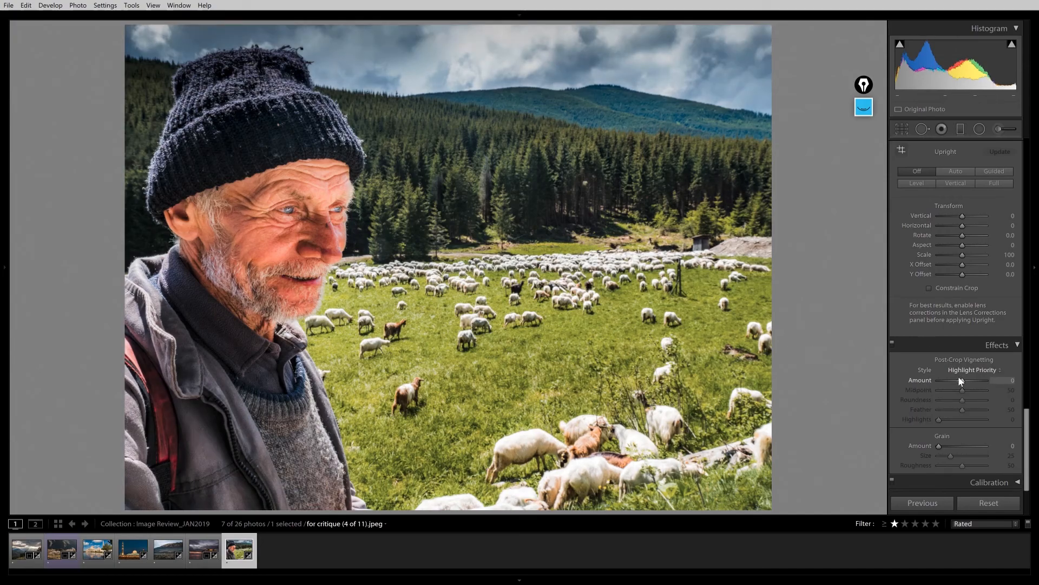